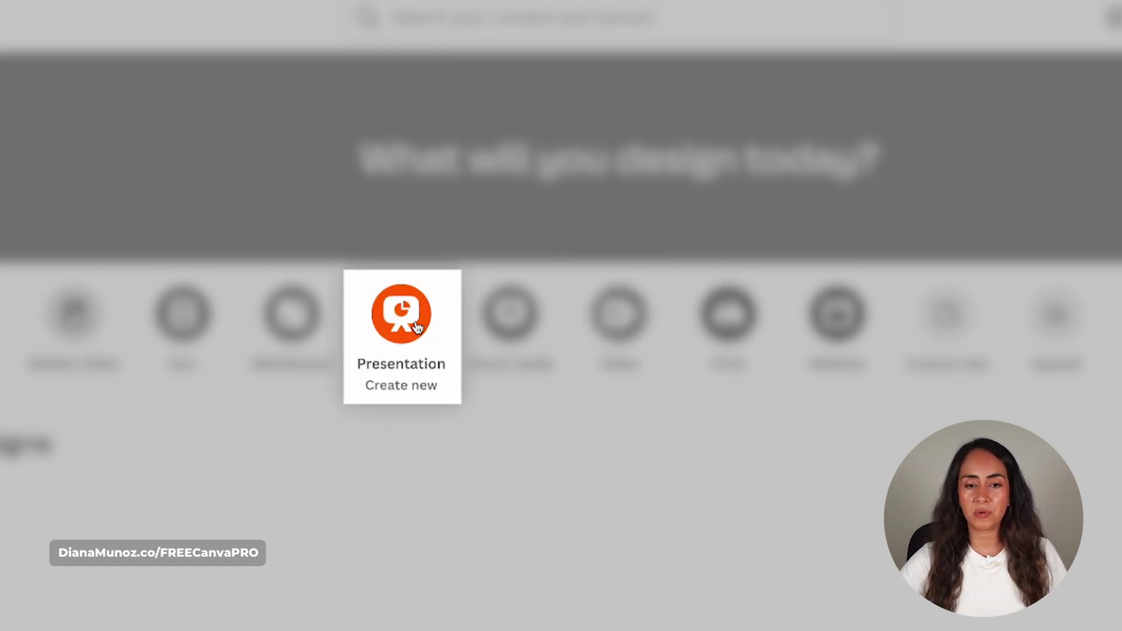
- Create a new blank presentation and add the text "Strawberry" centred in the upper part of the page
click(398, 320)
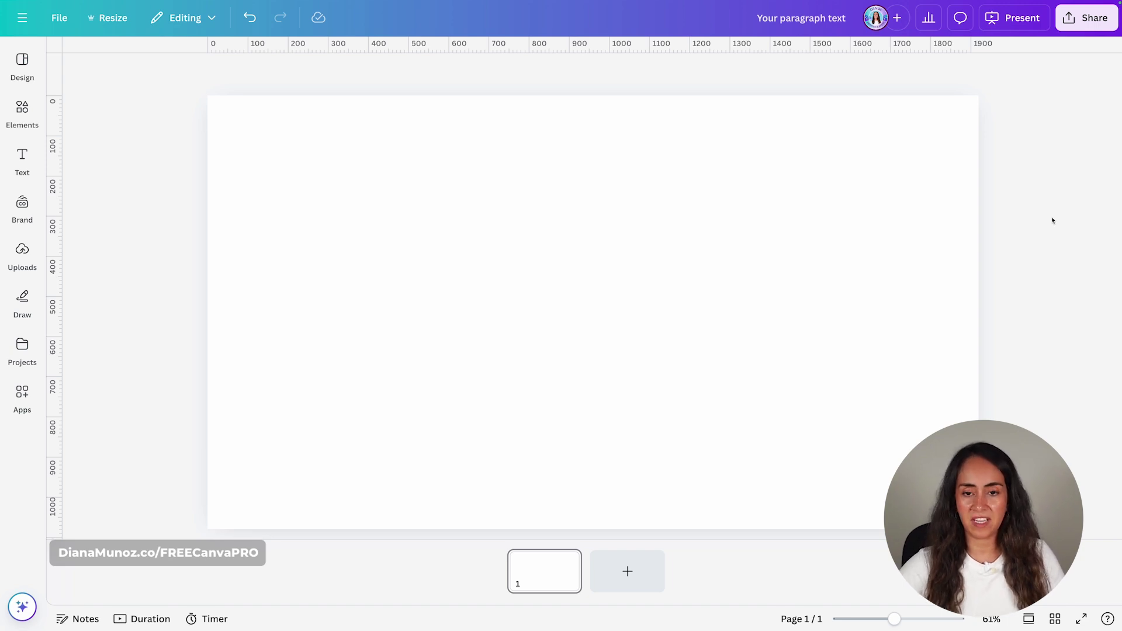
key(t)
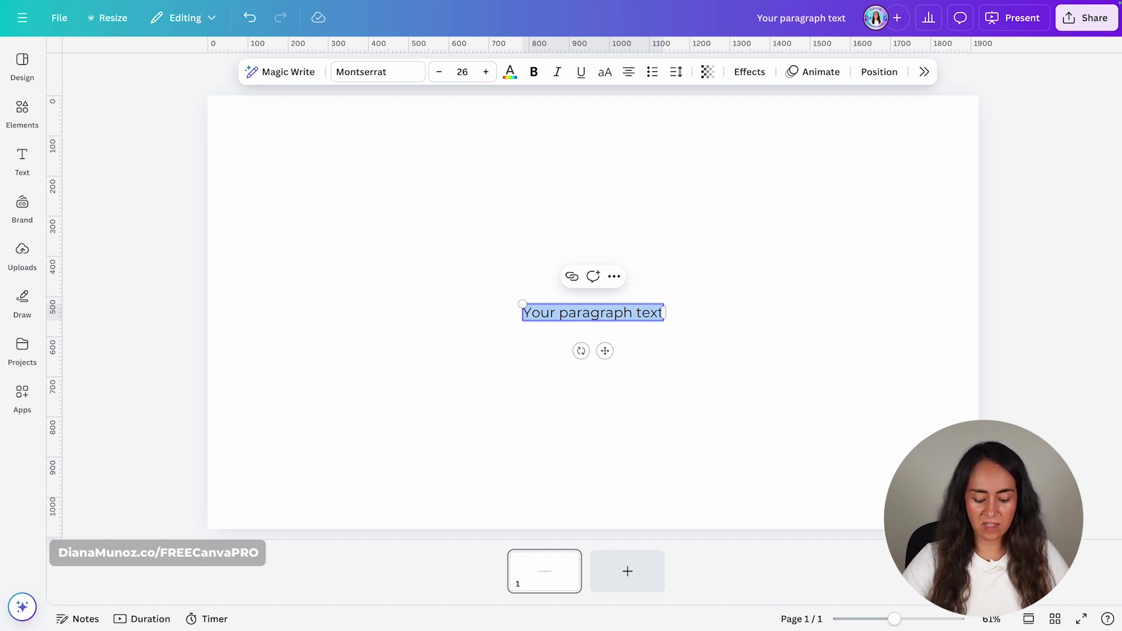
text(Strawberry)
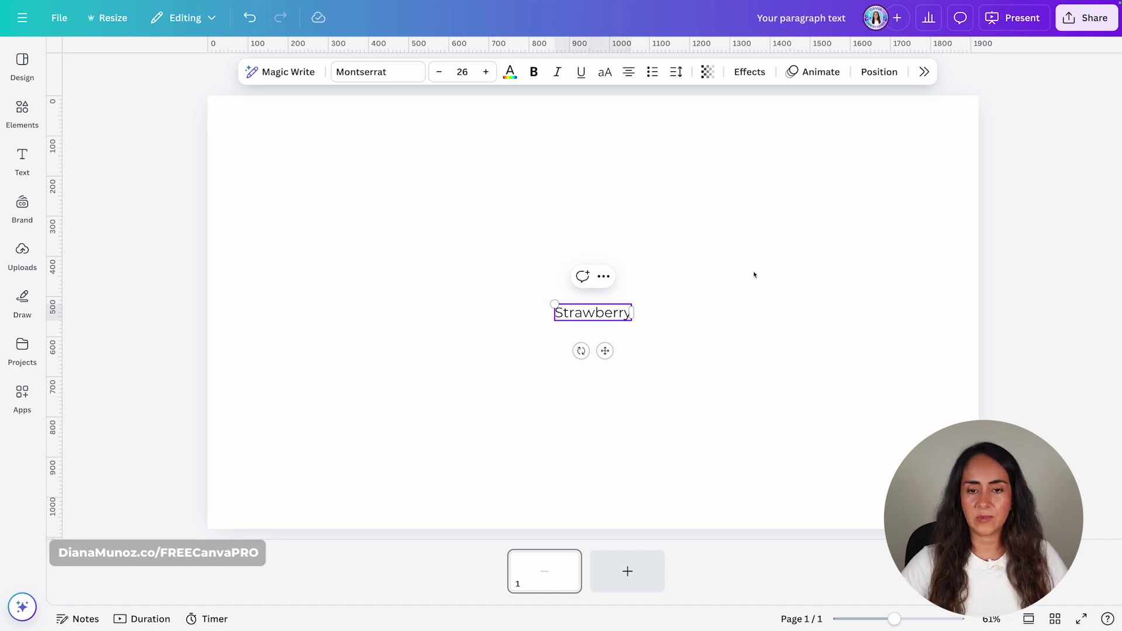
drag(604, 351, 605, 220)
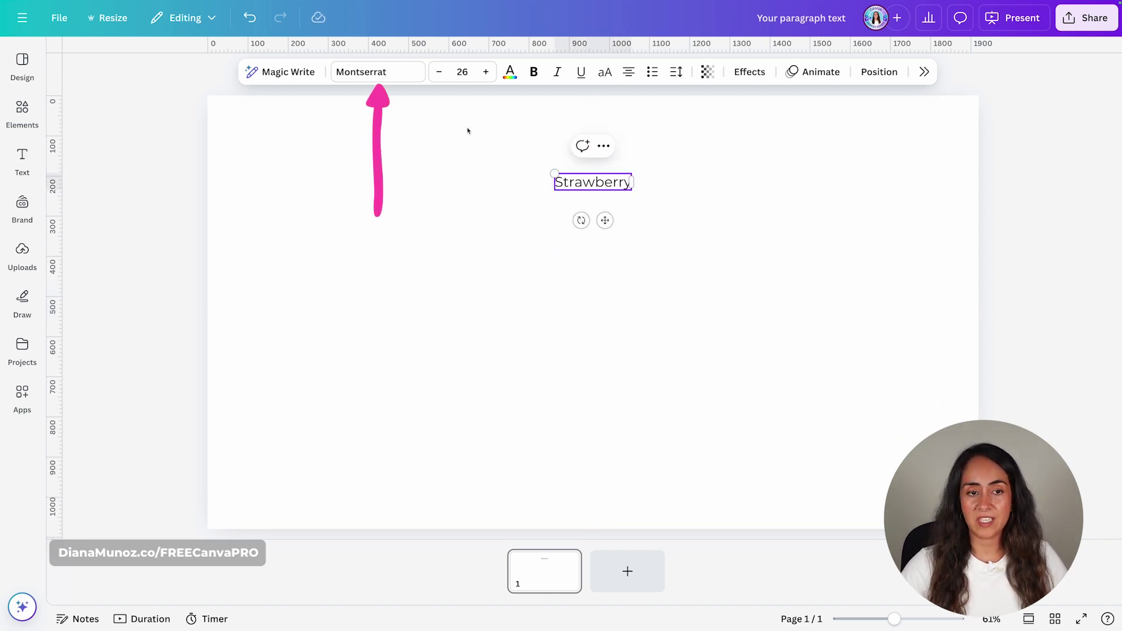
- Set the Strawberry text in the Agrandir Grand font, Black weight, and make it all uppercase
click(377, 72)
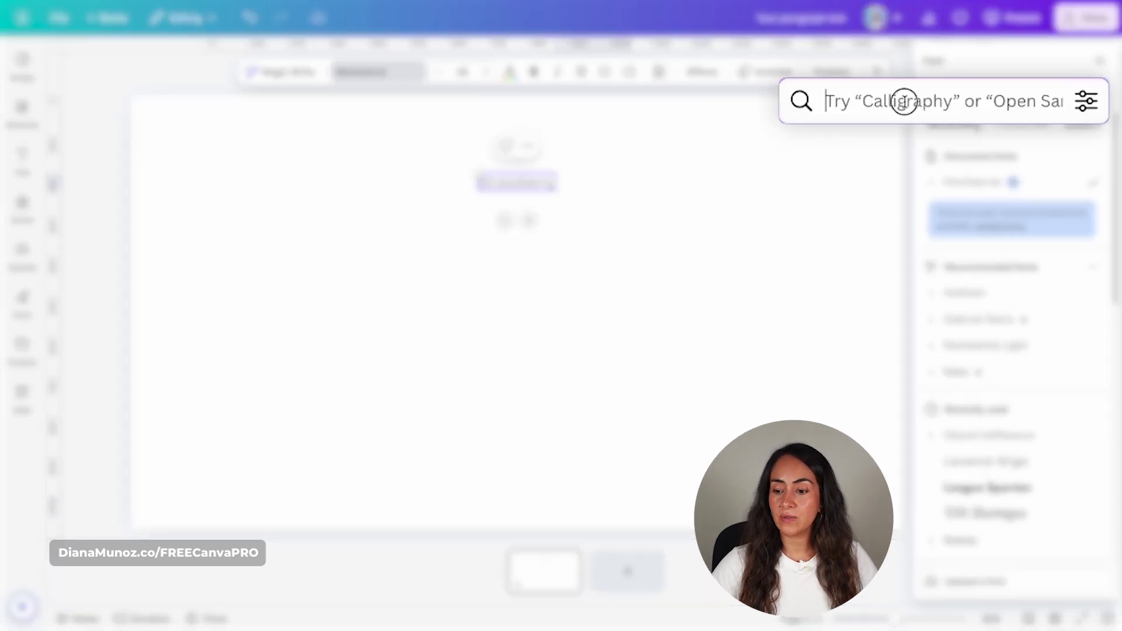
click(904, 102)
text(agradirn)
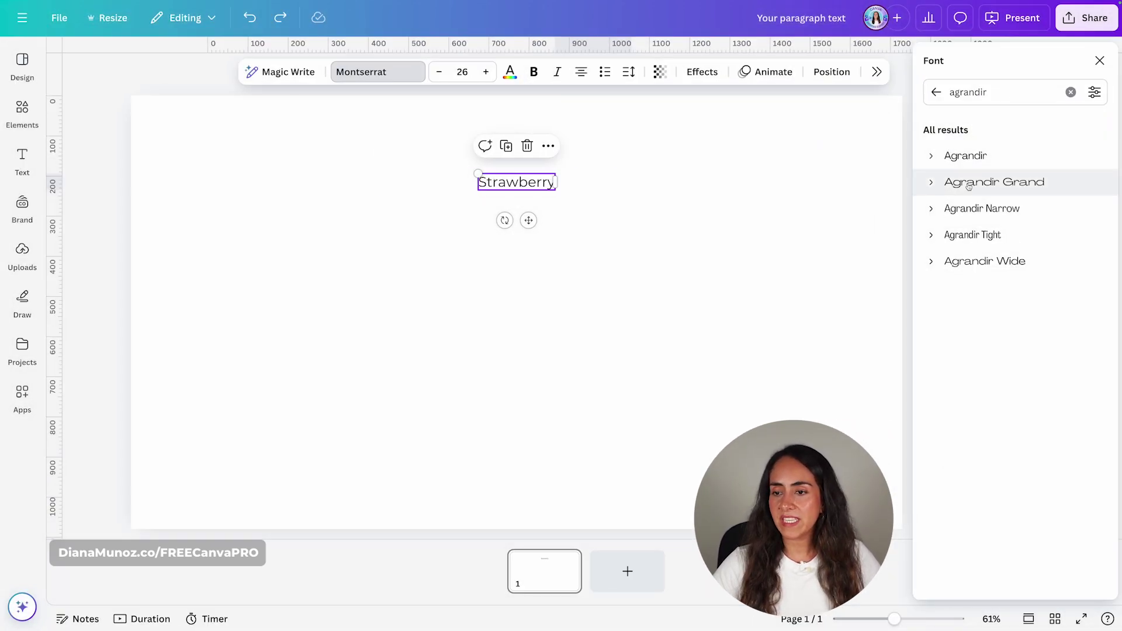
click(931, 184)
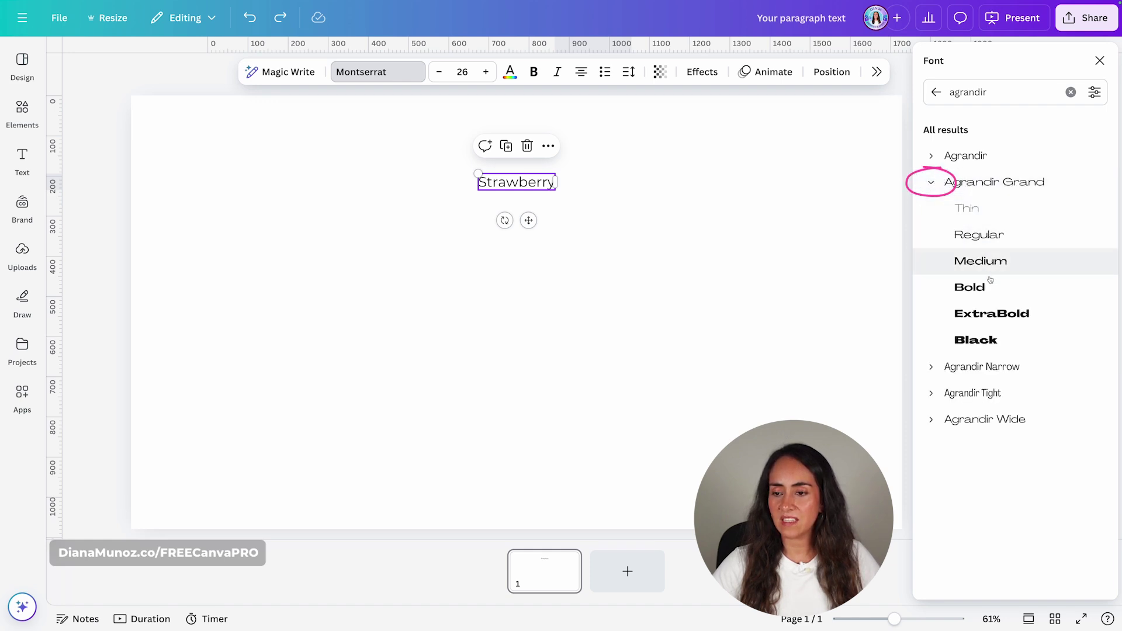
click(1001, 342)
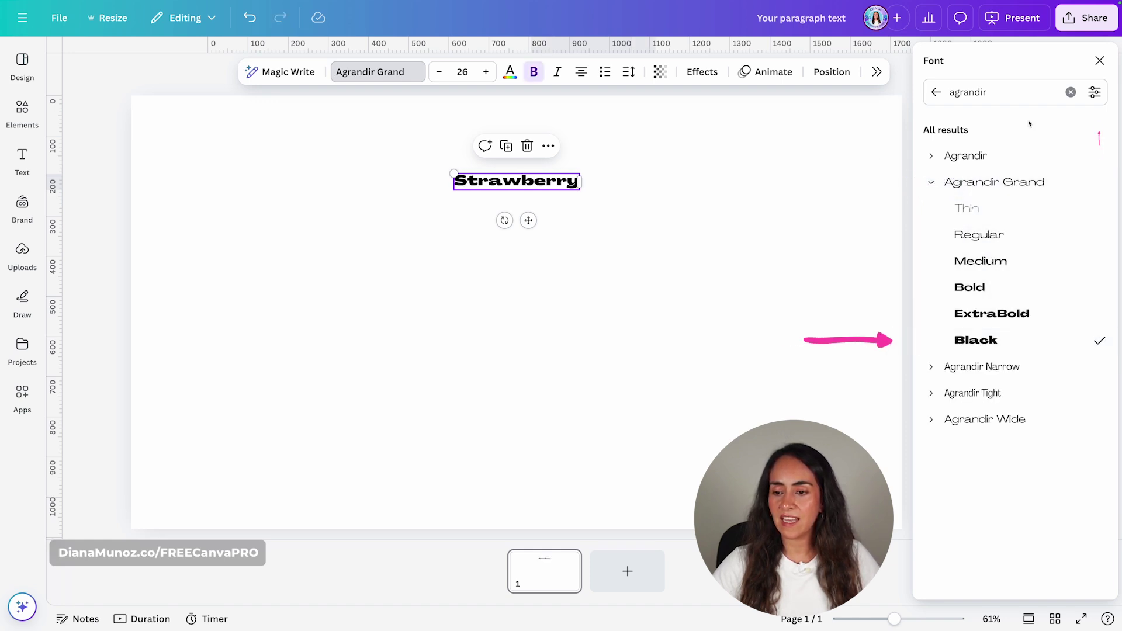
click(1095, 66)
click(602, 74)
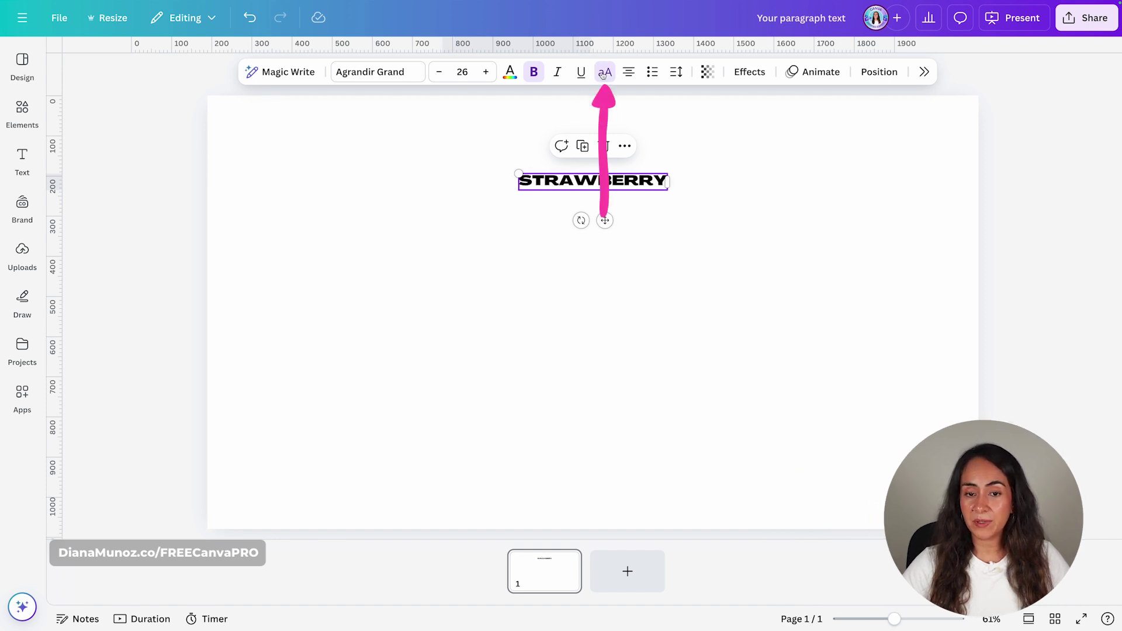
- Enlarge the STRAWBERRY title to a font size of about 47.8 and widen its text box evenly on both sides
drag(667, 174, 728, 158)
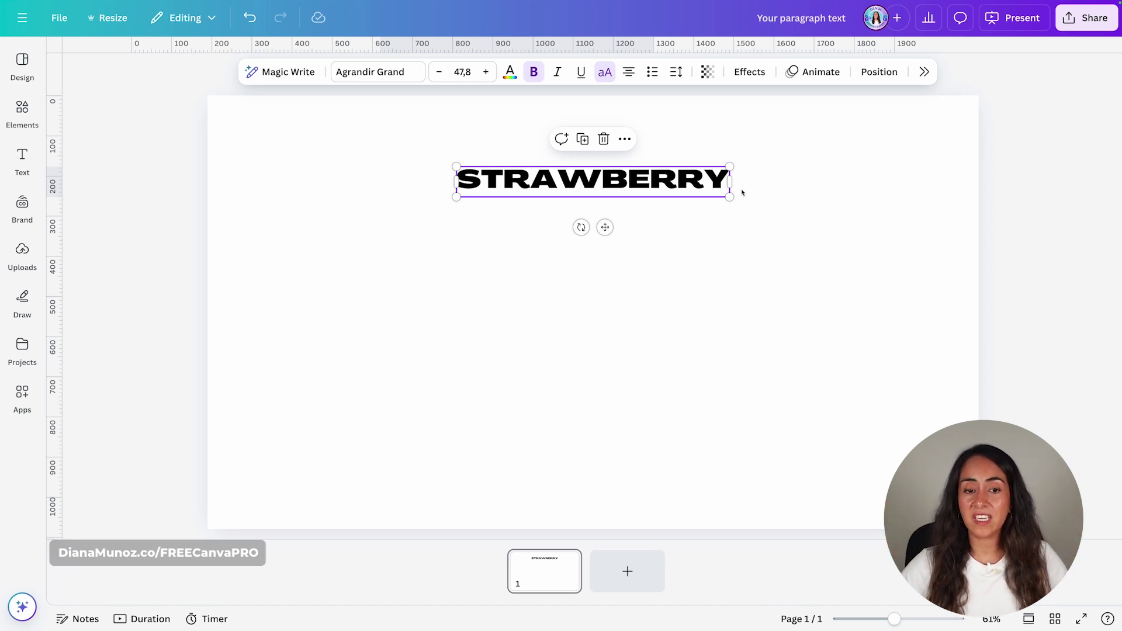
drag(730, 185, 818, 183)
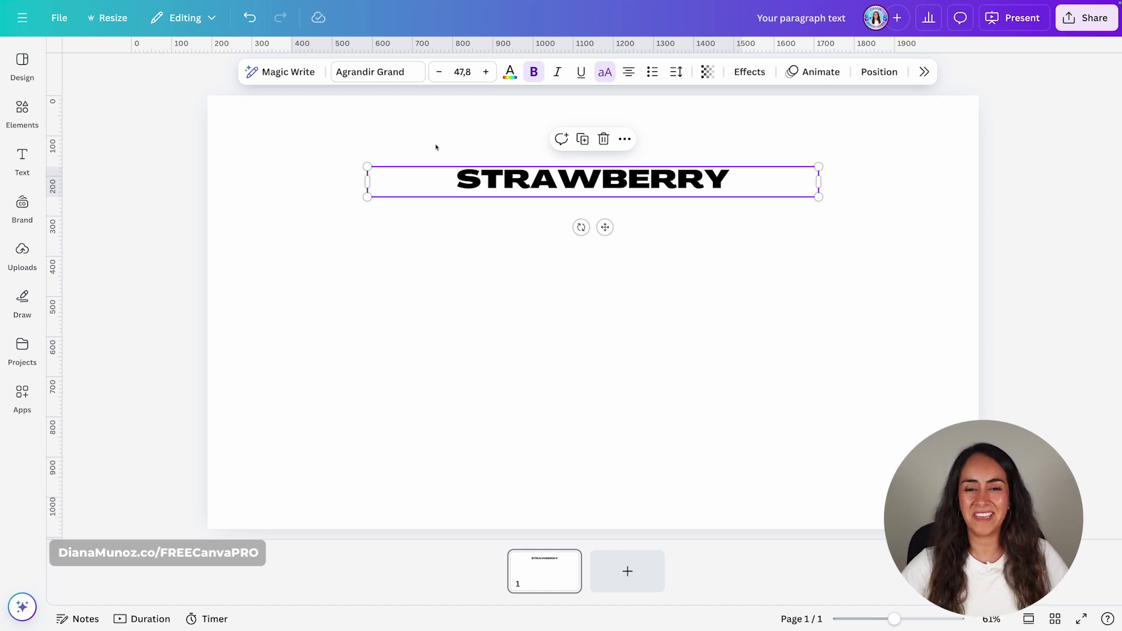
click(729, 333)
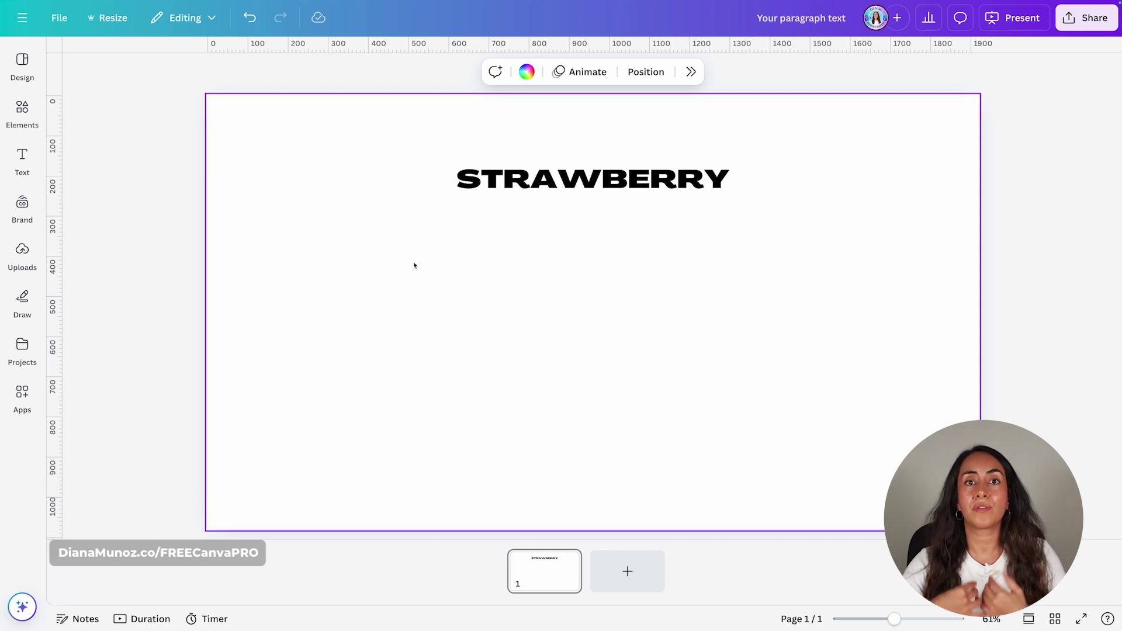
click(23, 254)
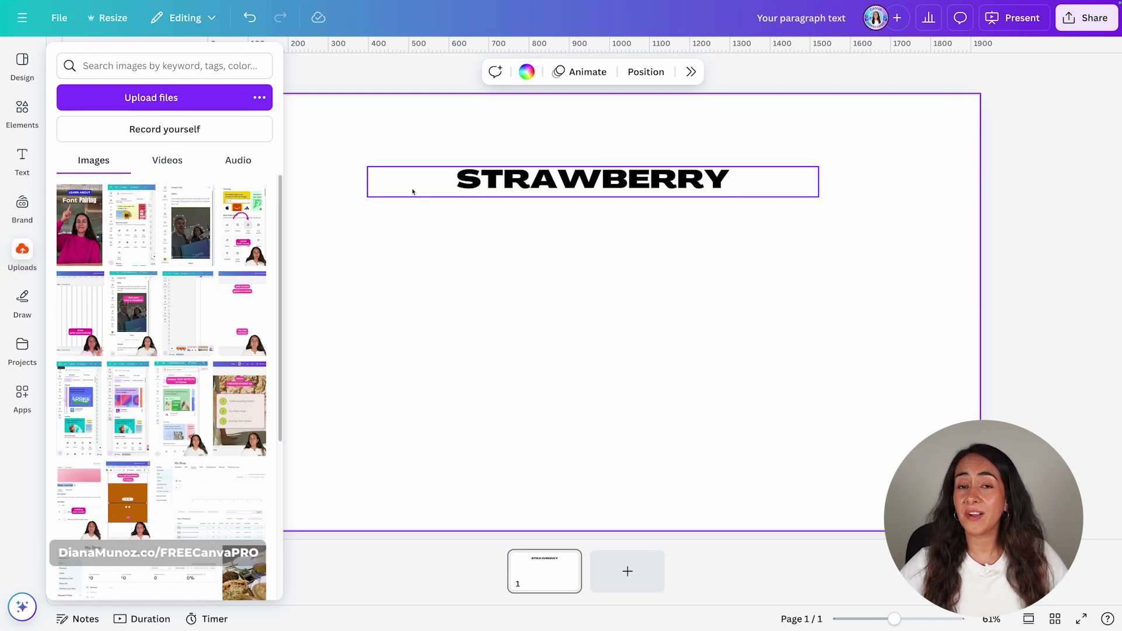
click(972, 302)
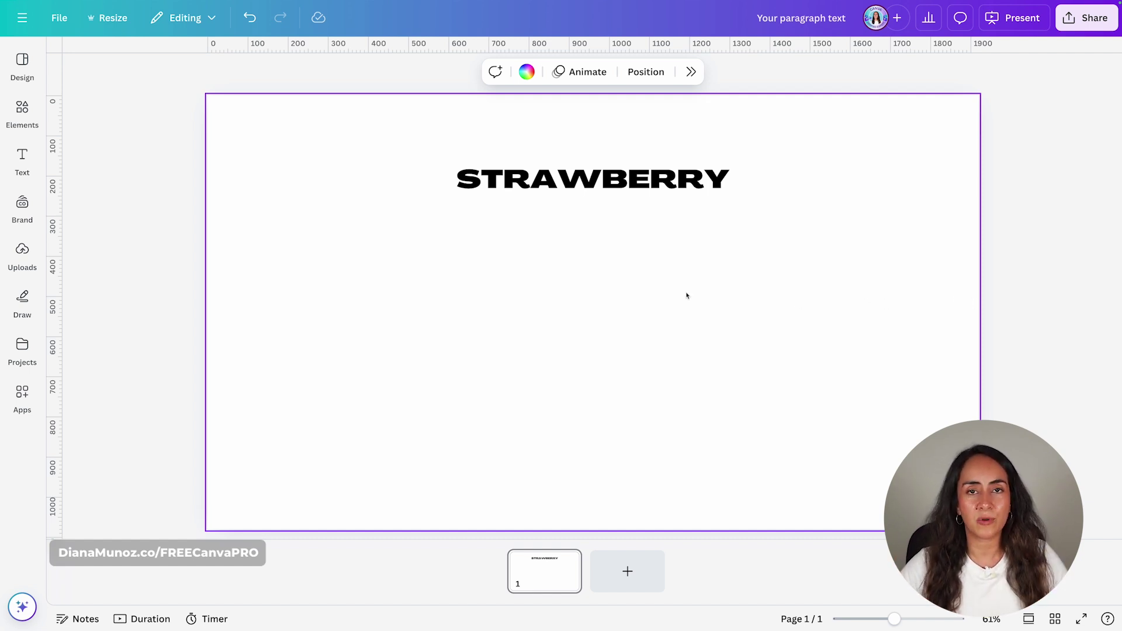
- Search the elements library for "strawberry milkshake"
click(17, 106)
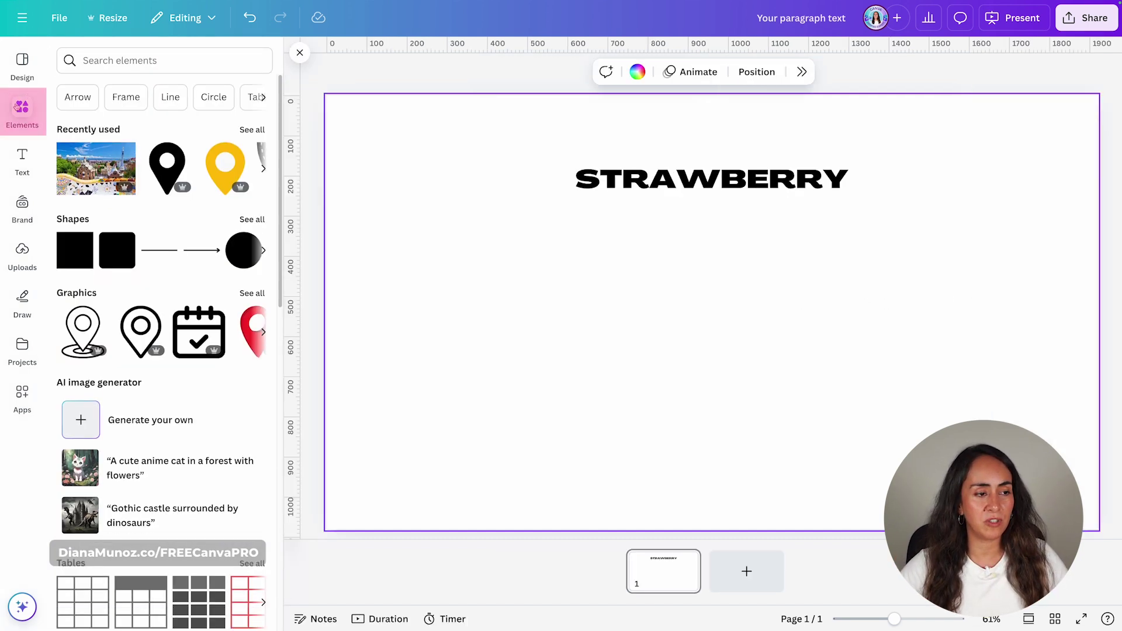
click(105, 62)
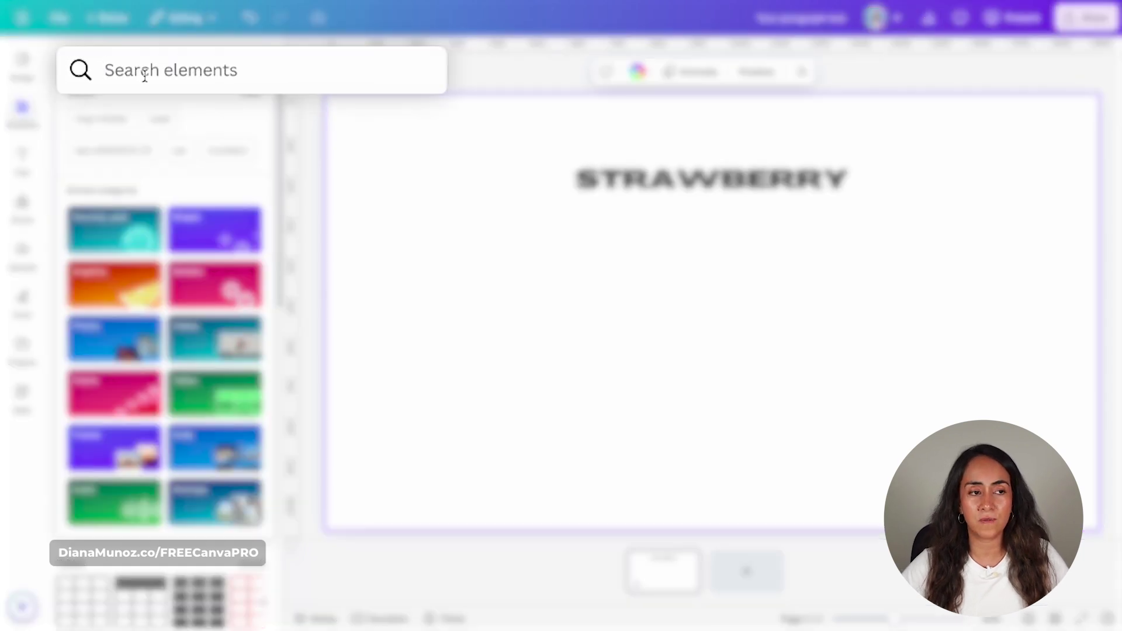
text(milksha)
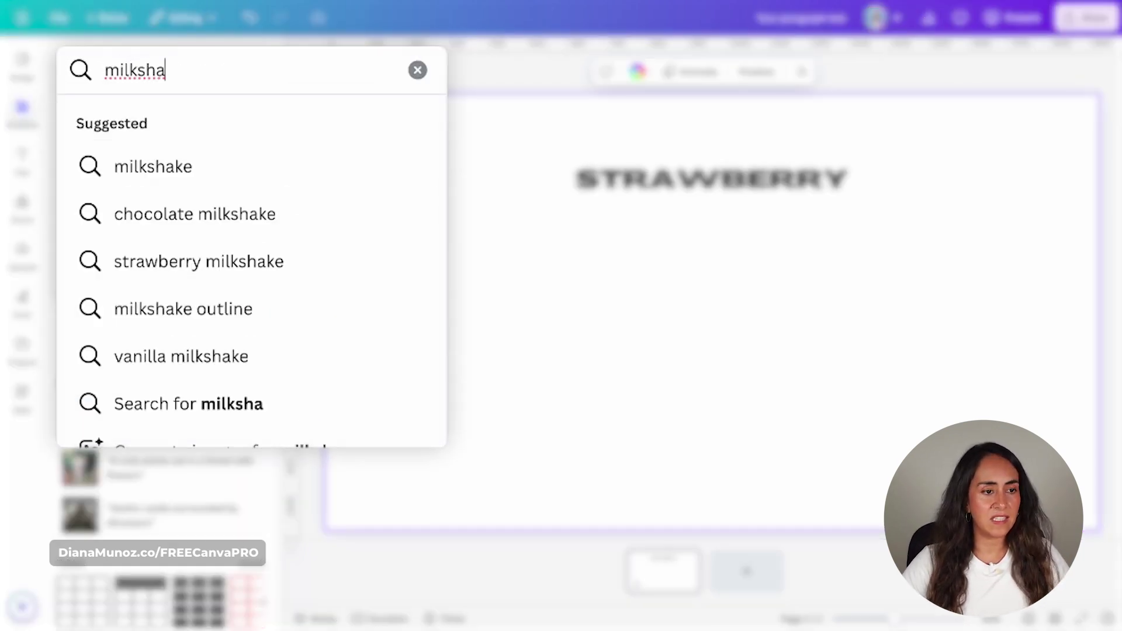
key(Down)
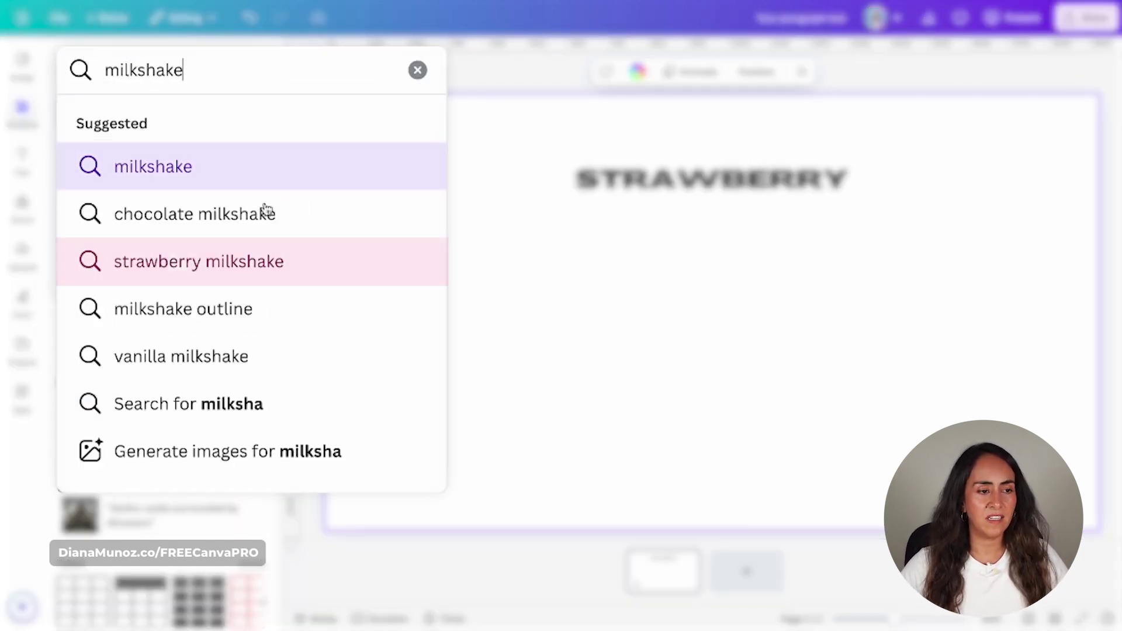
click(274, 264)
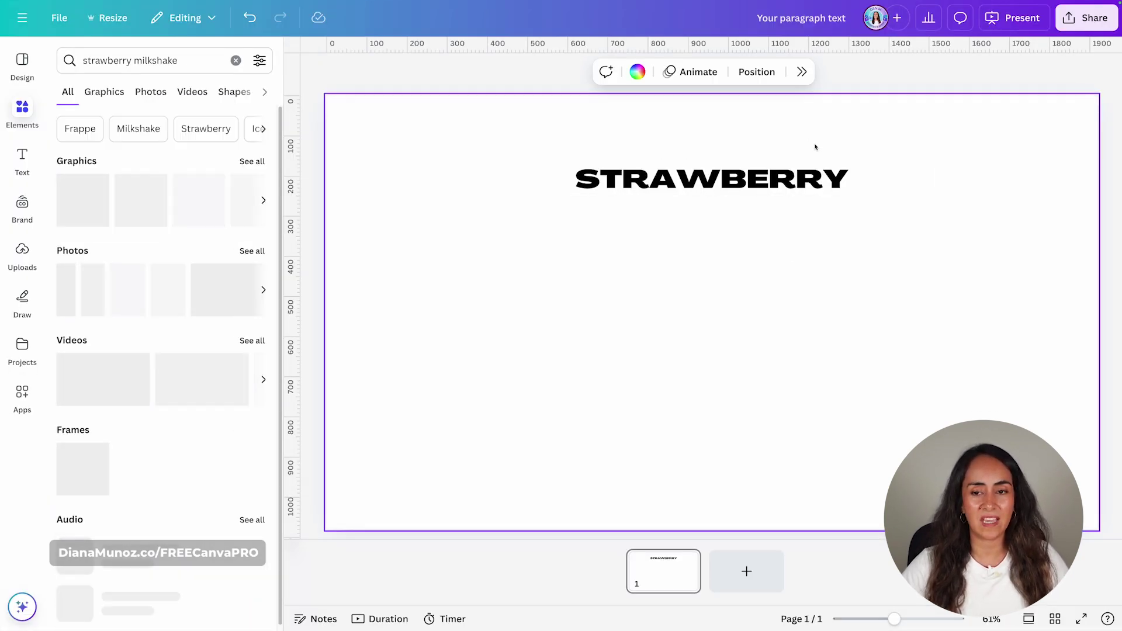
- Limit the strawberry milkshake results to photos and filter them to cut-outs only
click(147, 101)
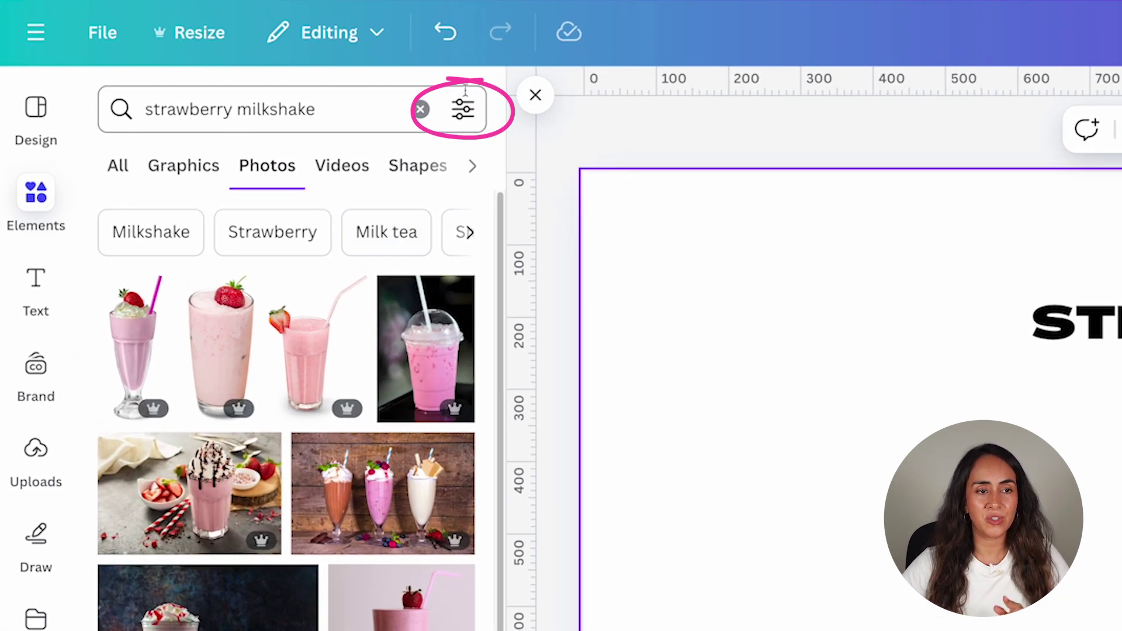
click(274, 64)
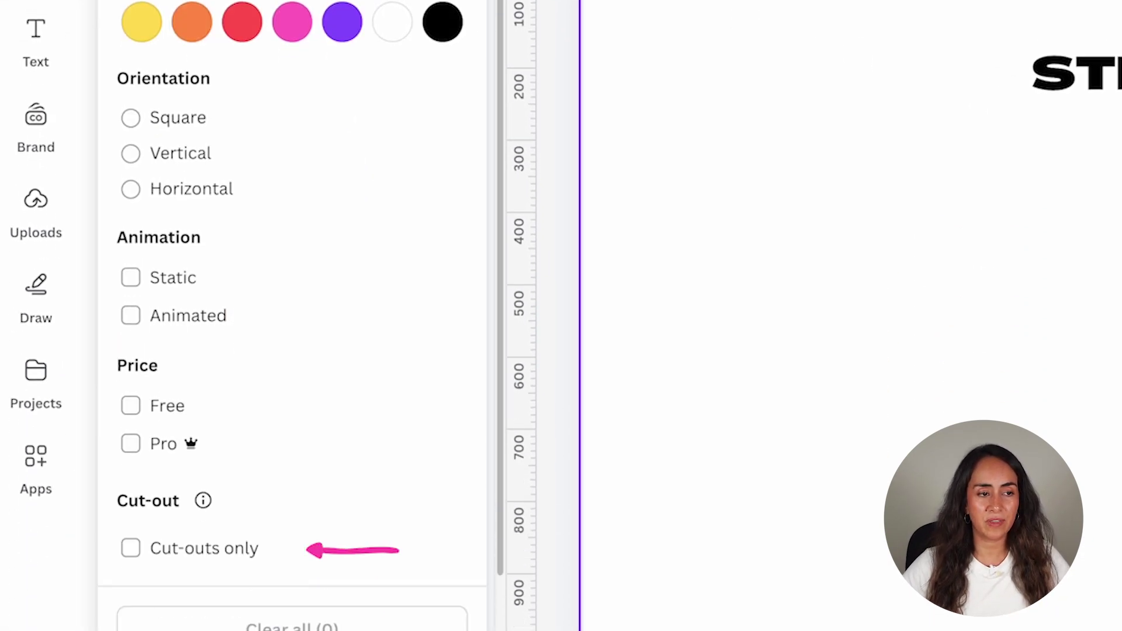
click(208, 554)
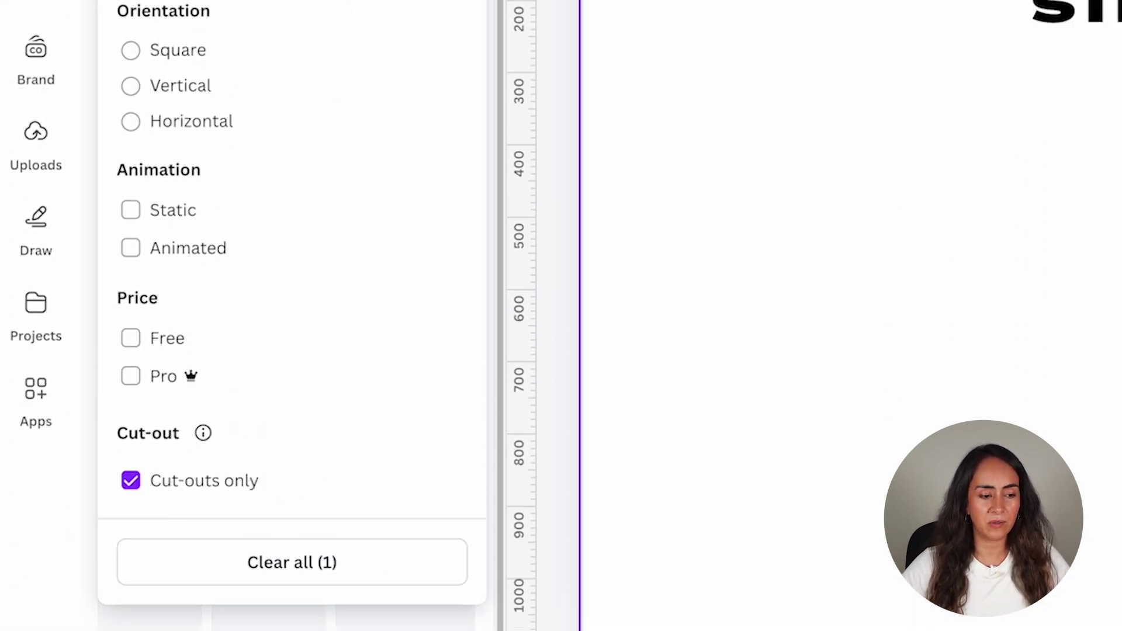
click(262, 61)
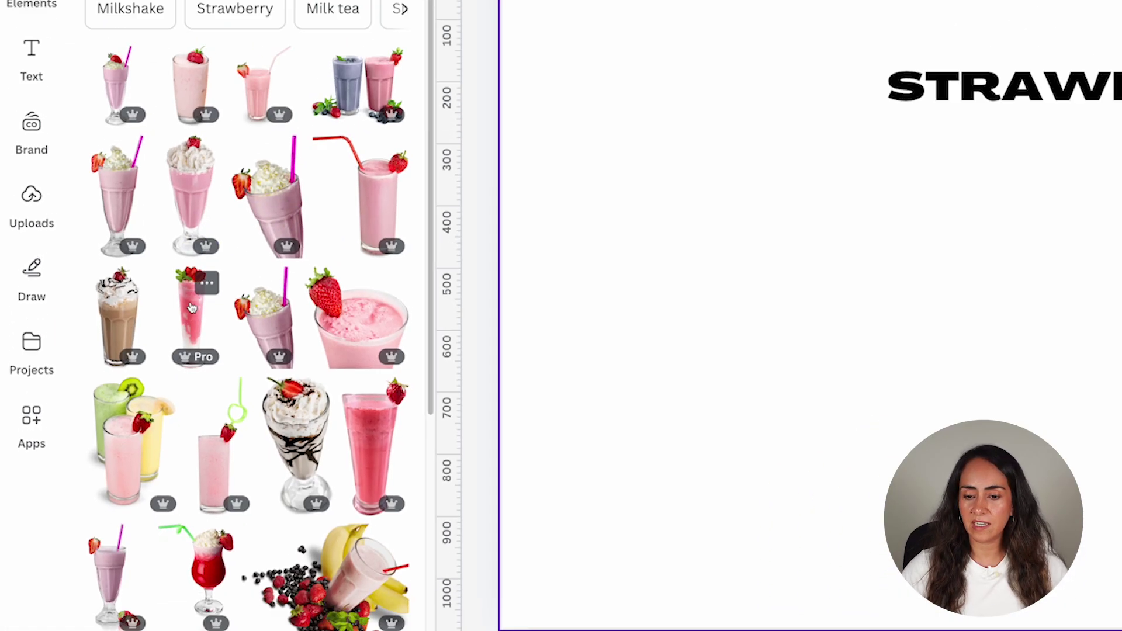
- Add the tall strawberry milkshake photo topped with sliced strawberries and mint, shrink it to fit below the title and centre it horizontally
click(222, 301)
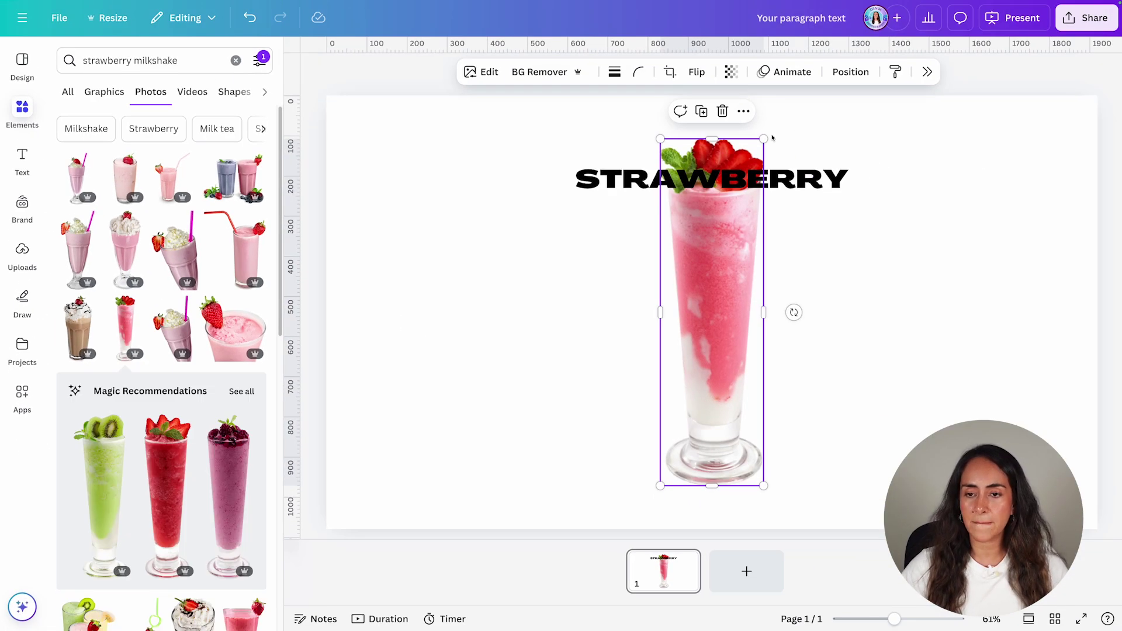
drag(763, 139, 730, 249)
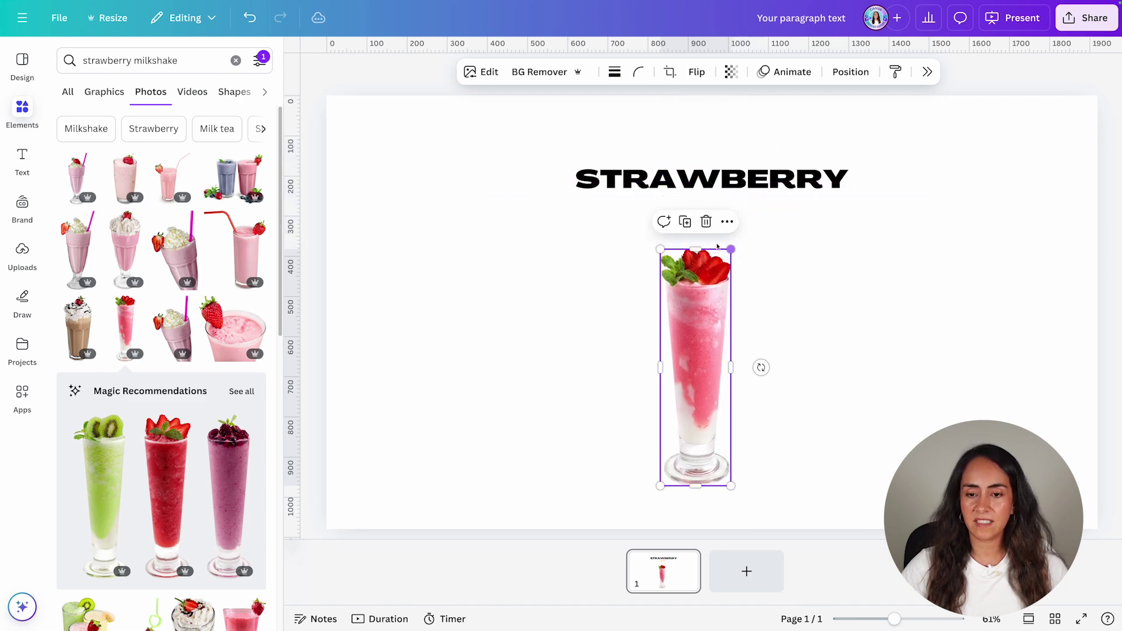
drag(693, 358, 710, 357)
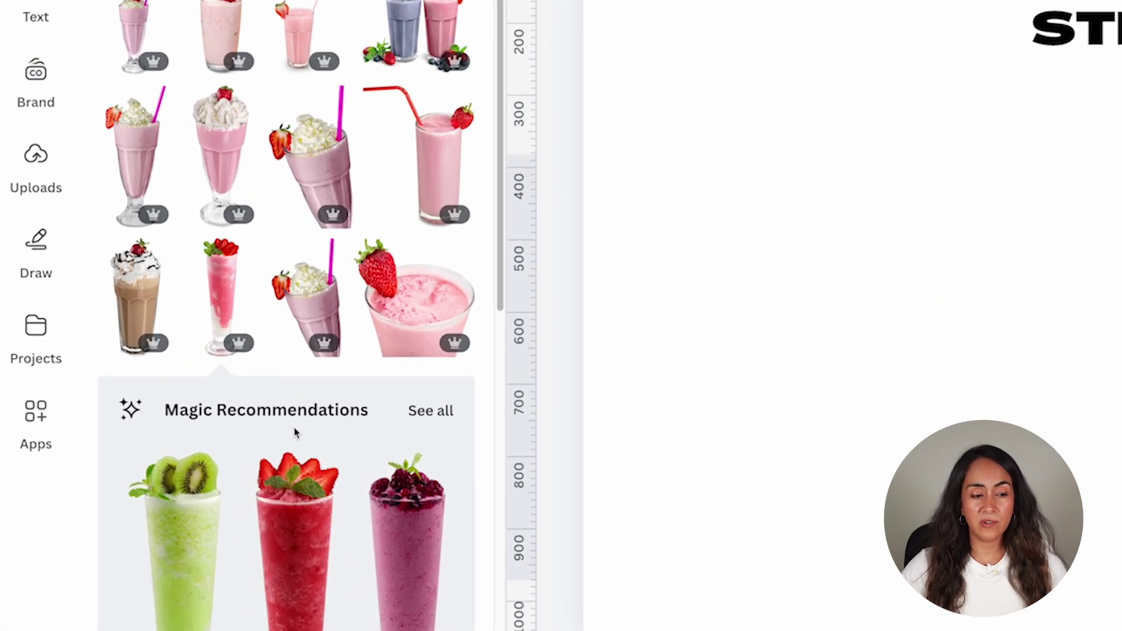
- View the collection that the strawberry milkshake photo belongs to and examine its matching drink photos
mouse_move(181, 298)
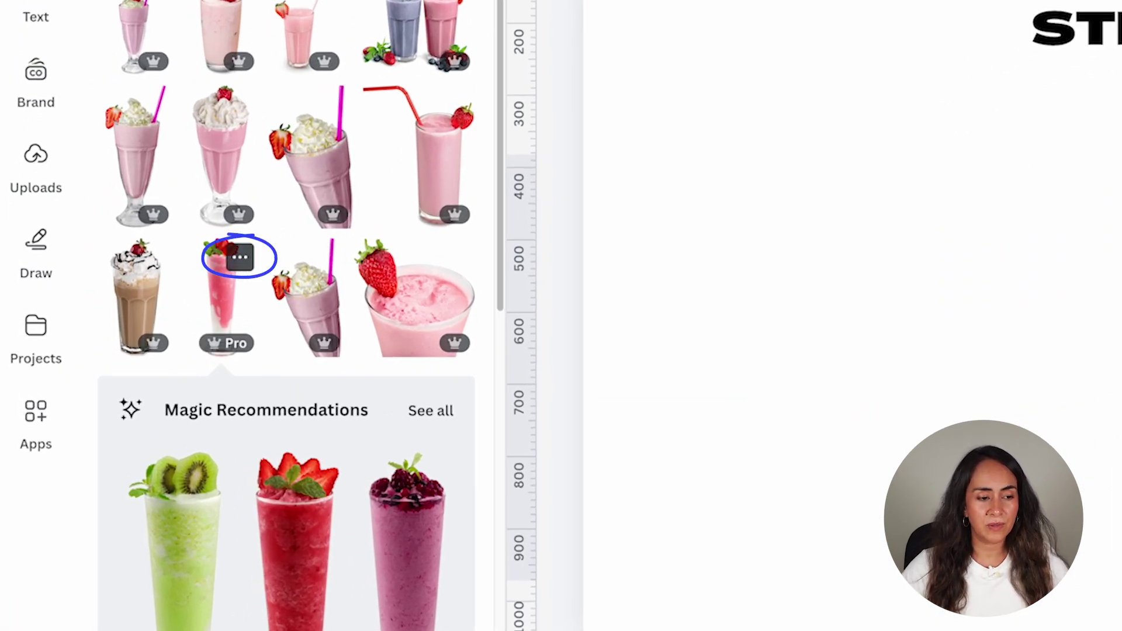
click(240, 258)
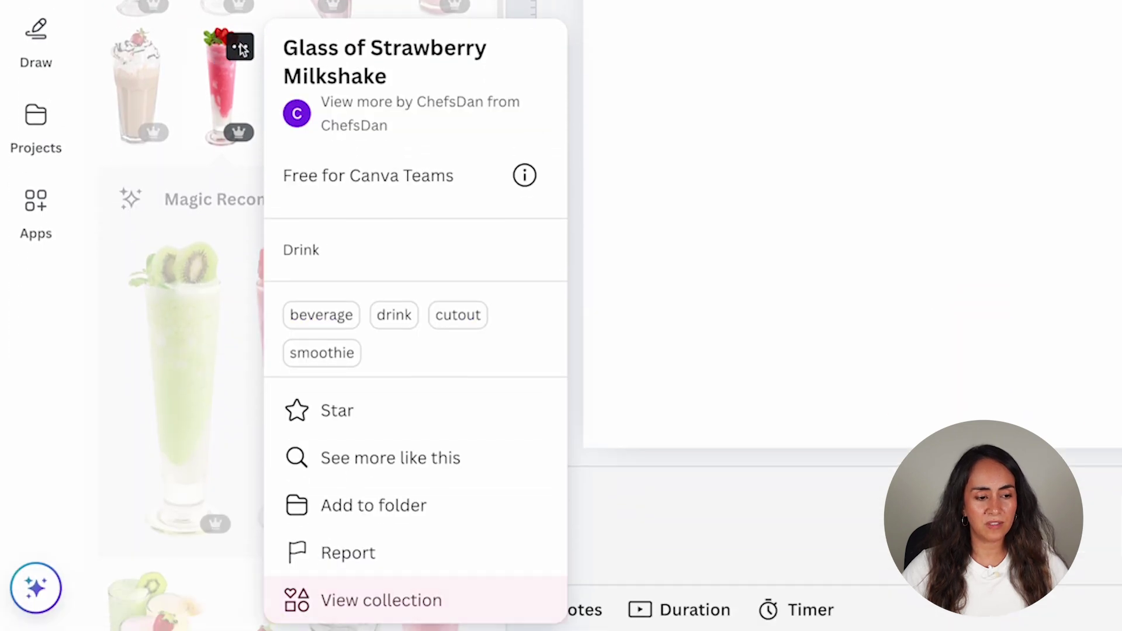
click(422, 586)
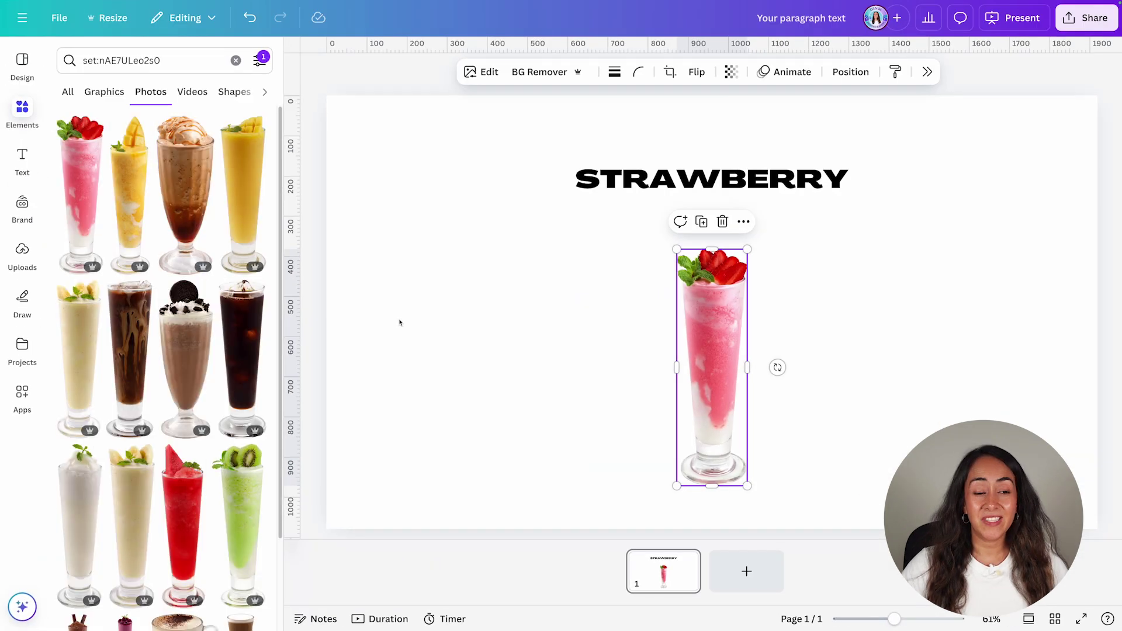
scroll(272, 151, down, 5)
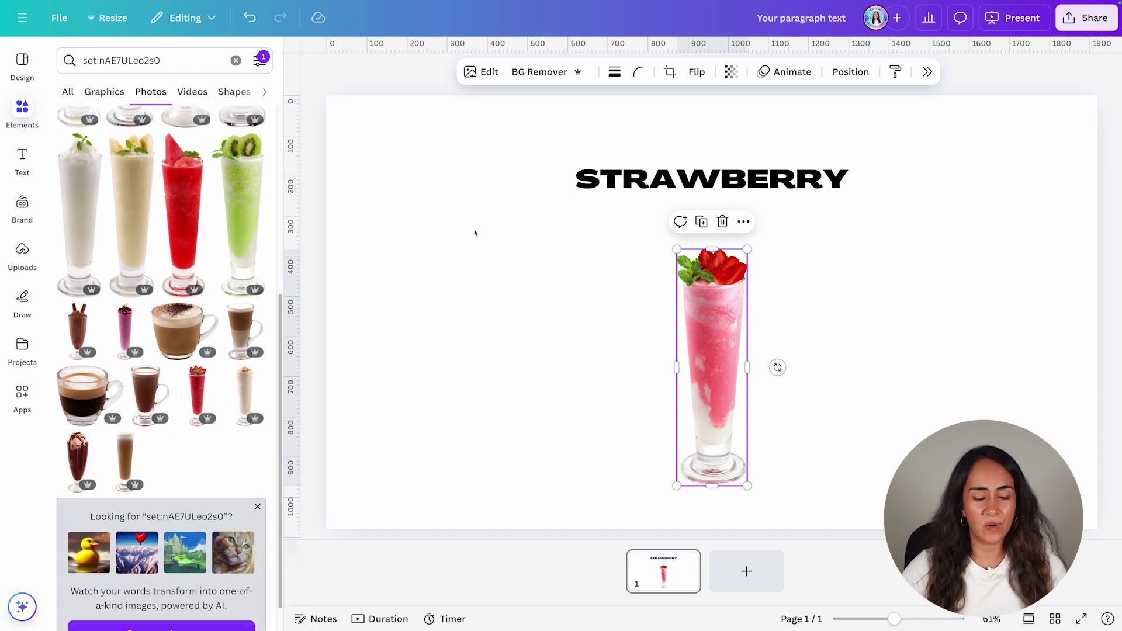
scroll(246, 450, up, 1)
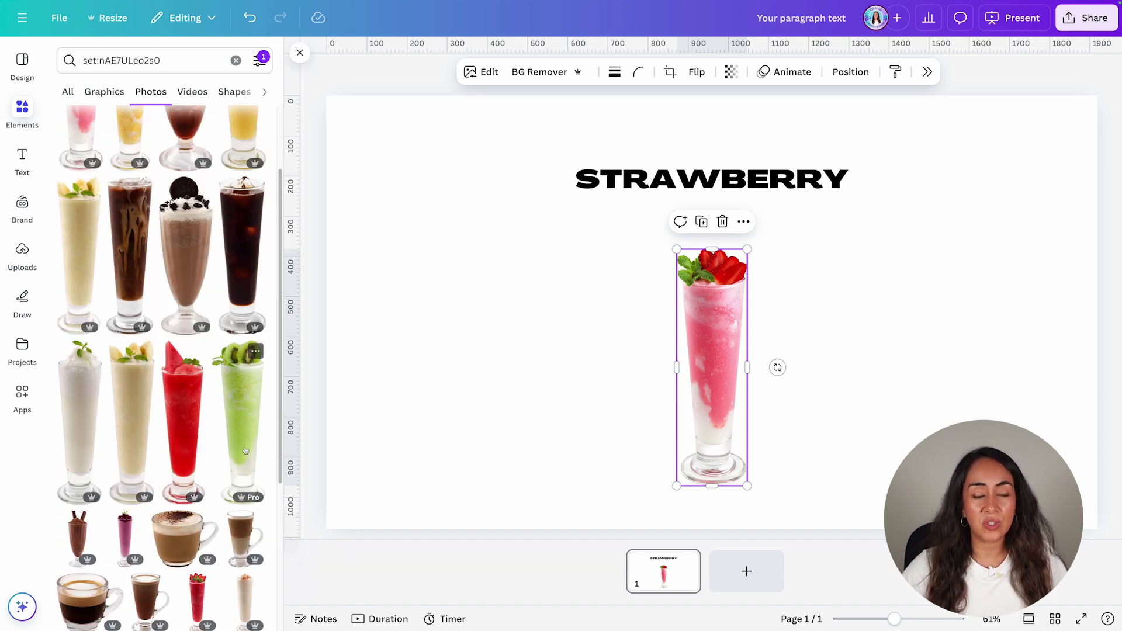
scroll(245, 451, up, 2)
click(156, 220)
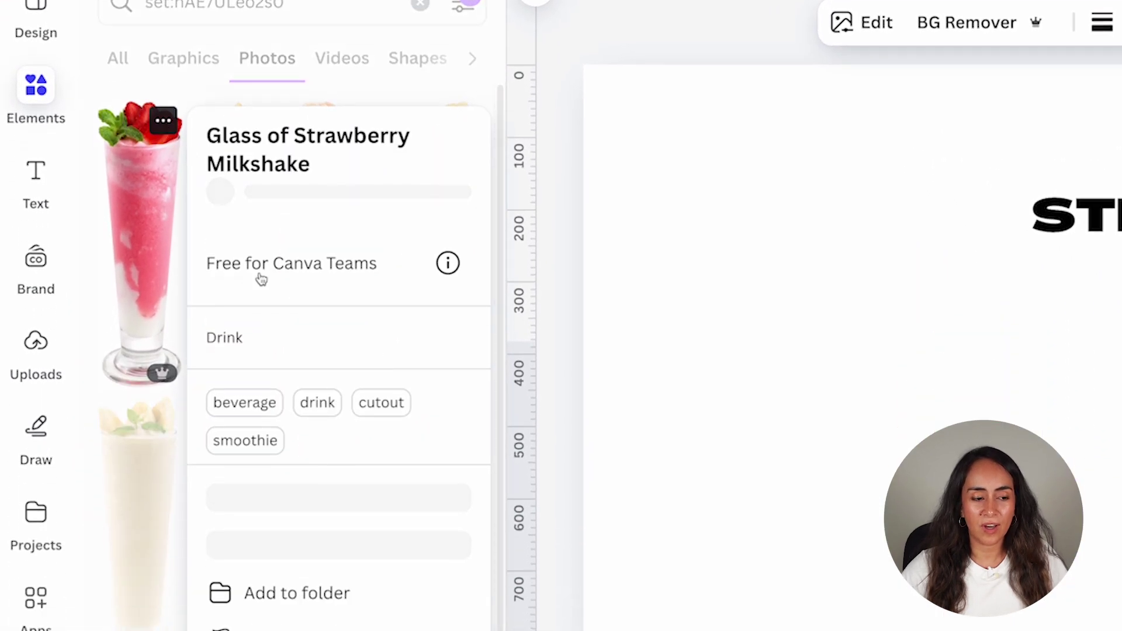
click(485, 630)
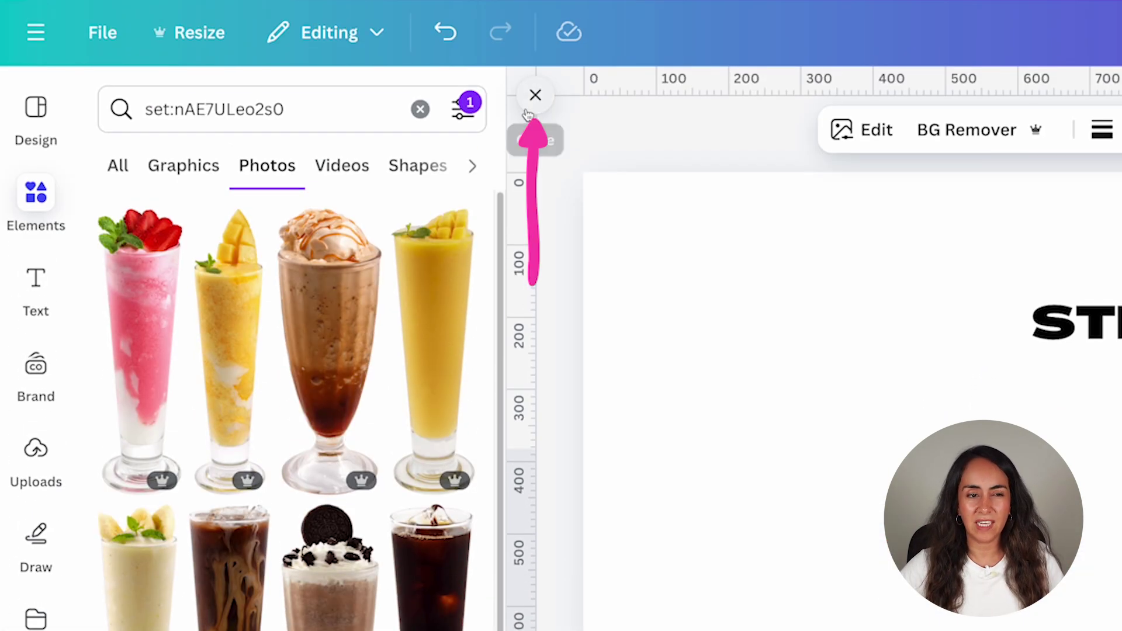
- Set the page background to the deep pink colour sampled from the strawberry milkshake photo
click(533, 92)
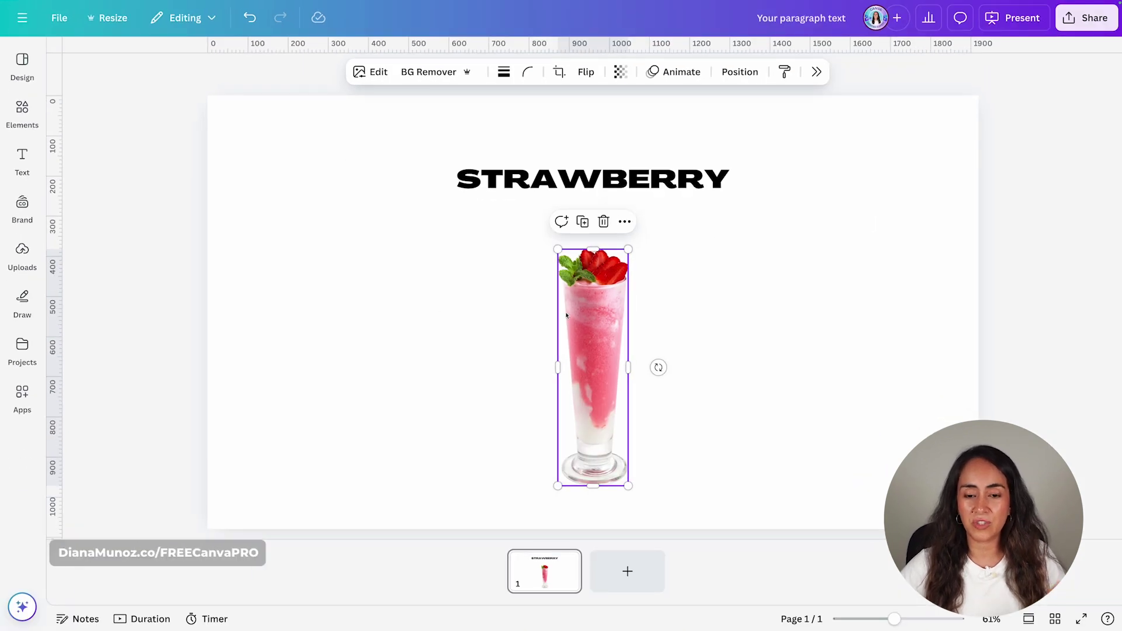
click(885, 332)
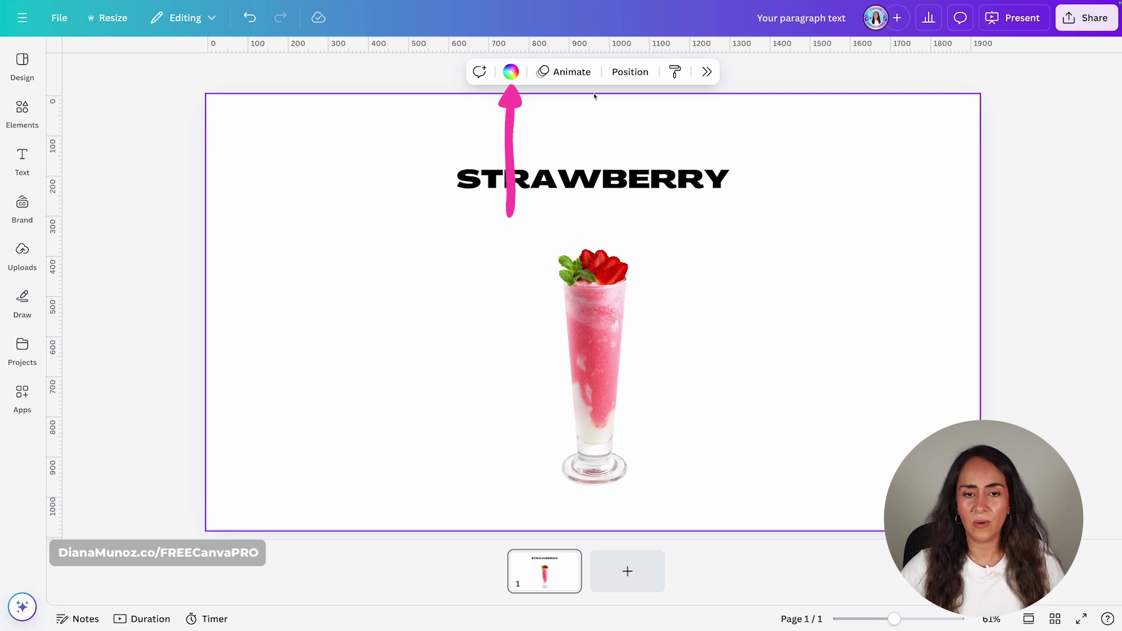
click(511, 71)
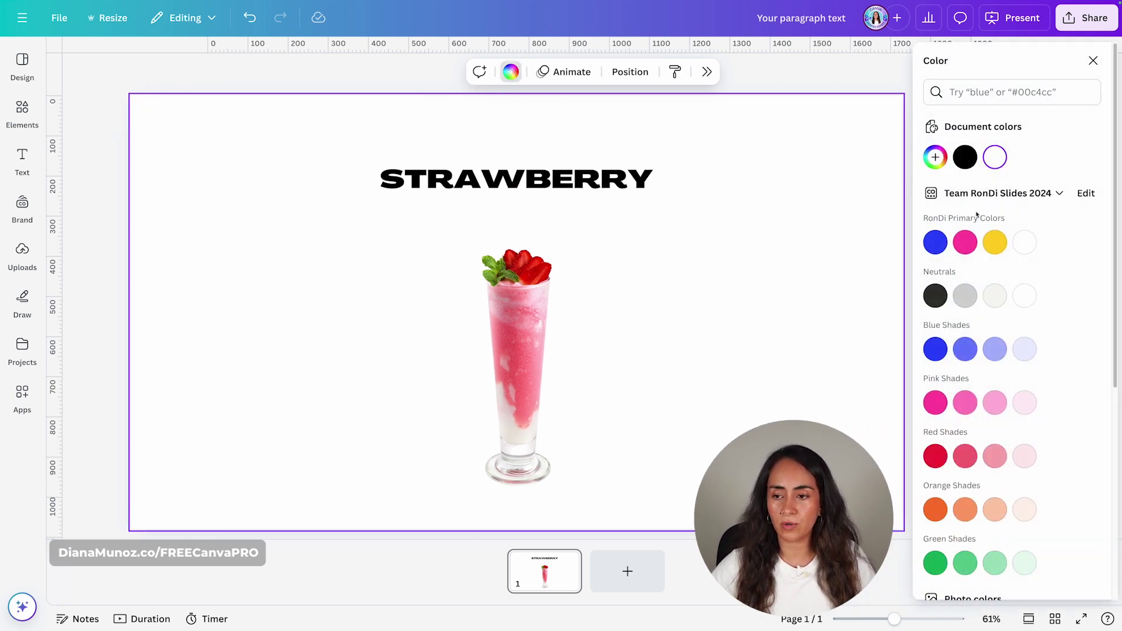
scroll(976, 215, down, 6)
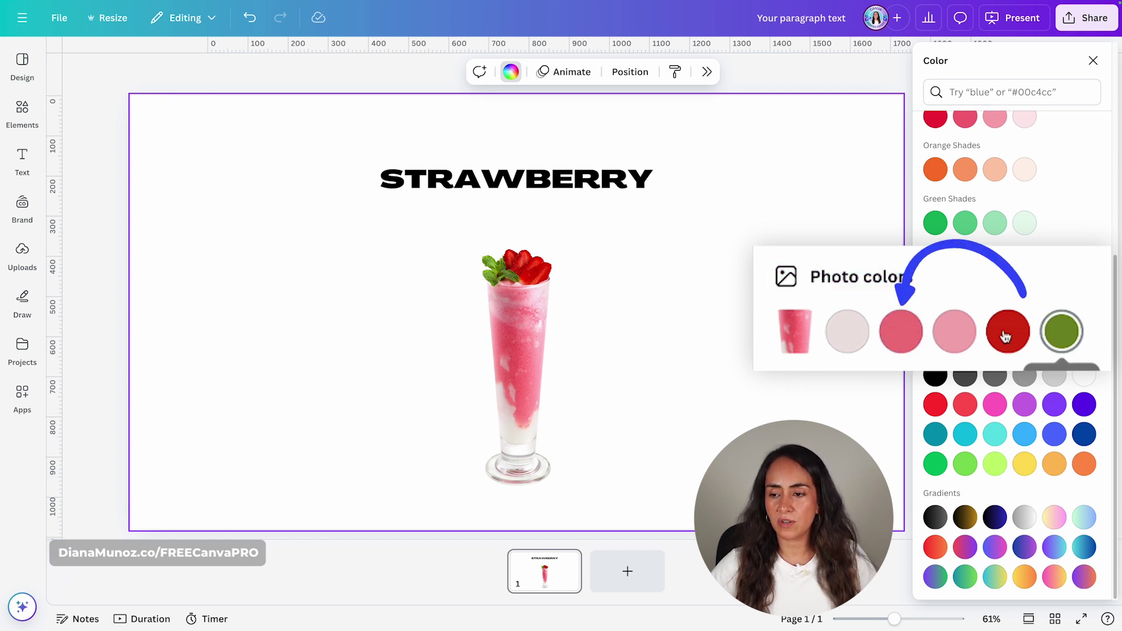
click(994, 292)
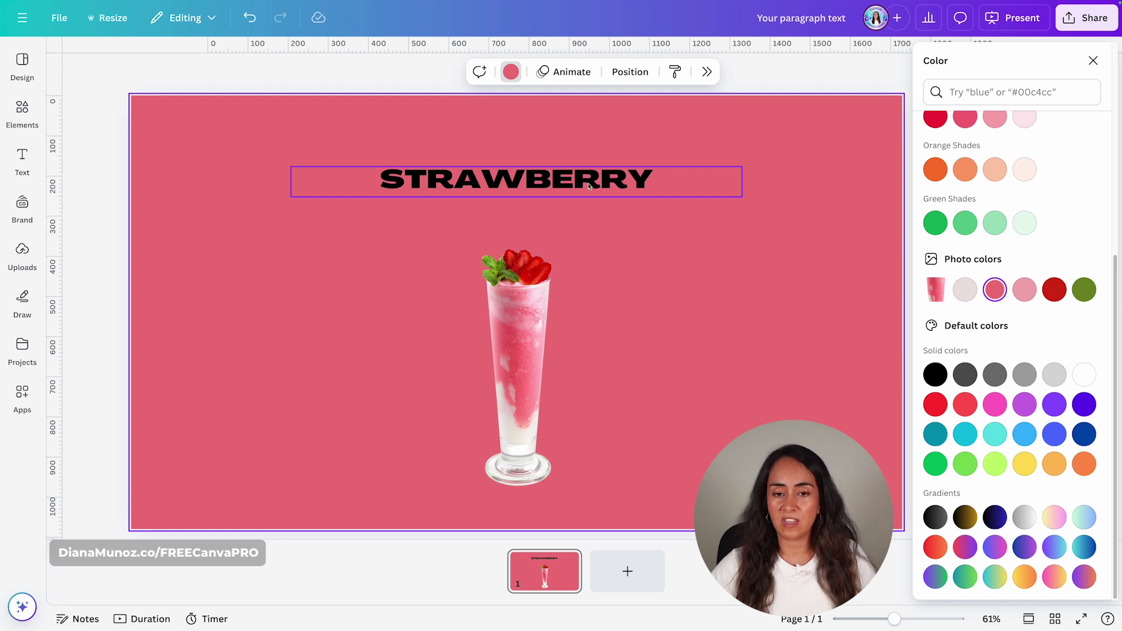
- Recolour the STRAWBERRY title with the palest pinkish-grey colour sampled from the milkshake photo
click(615, 183)
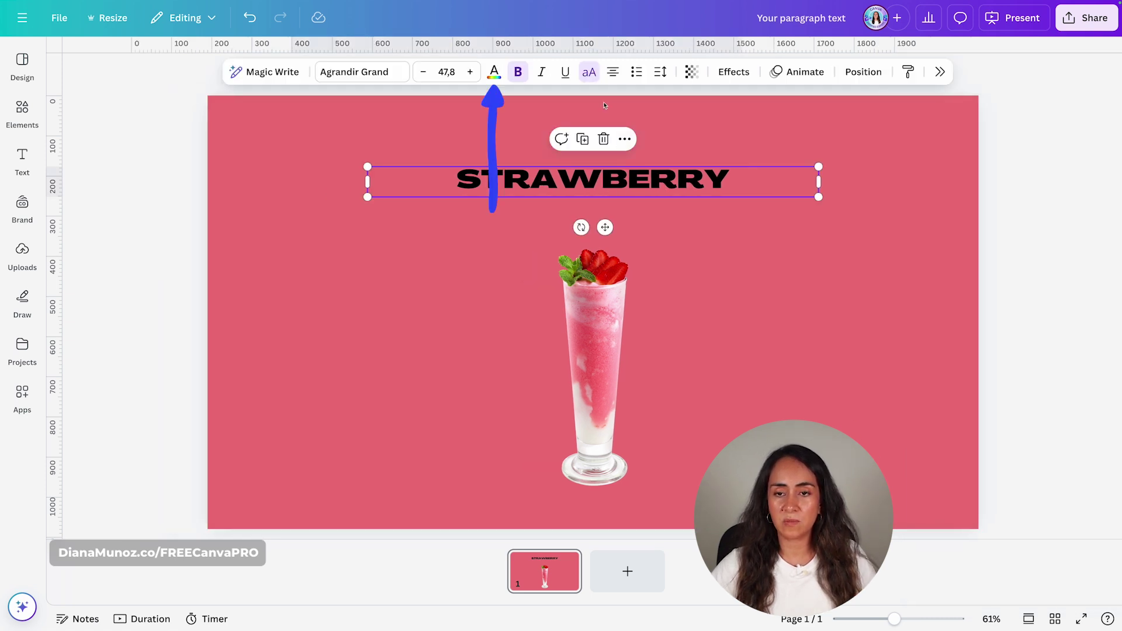
click(493, 71)
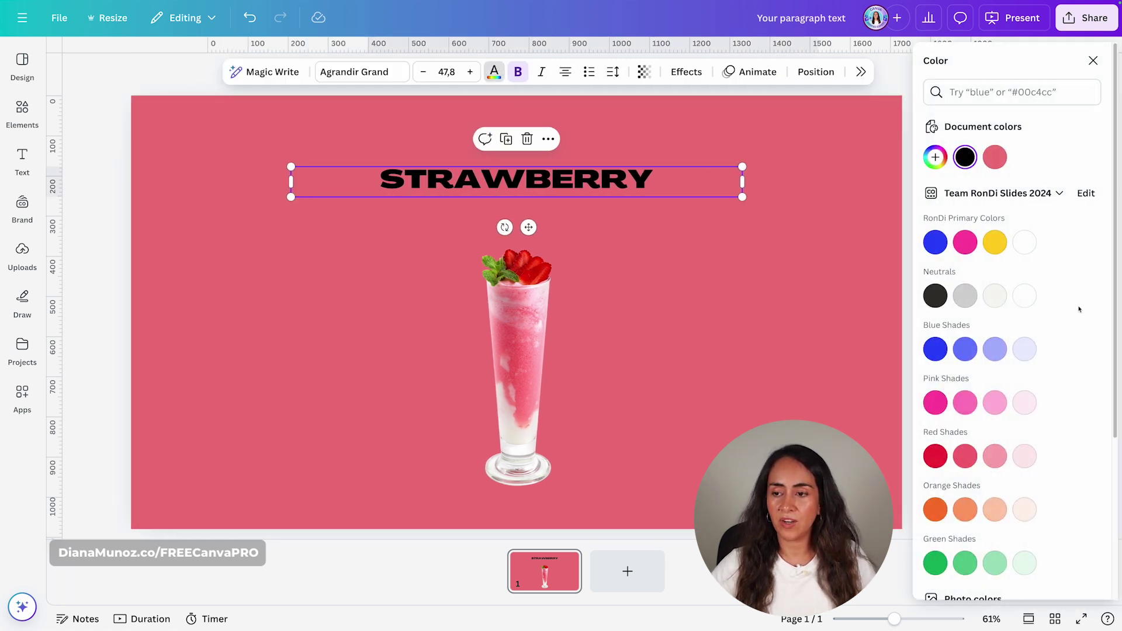
scroll(1010, 321, down, 5)
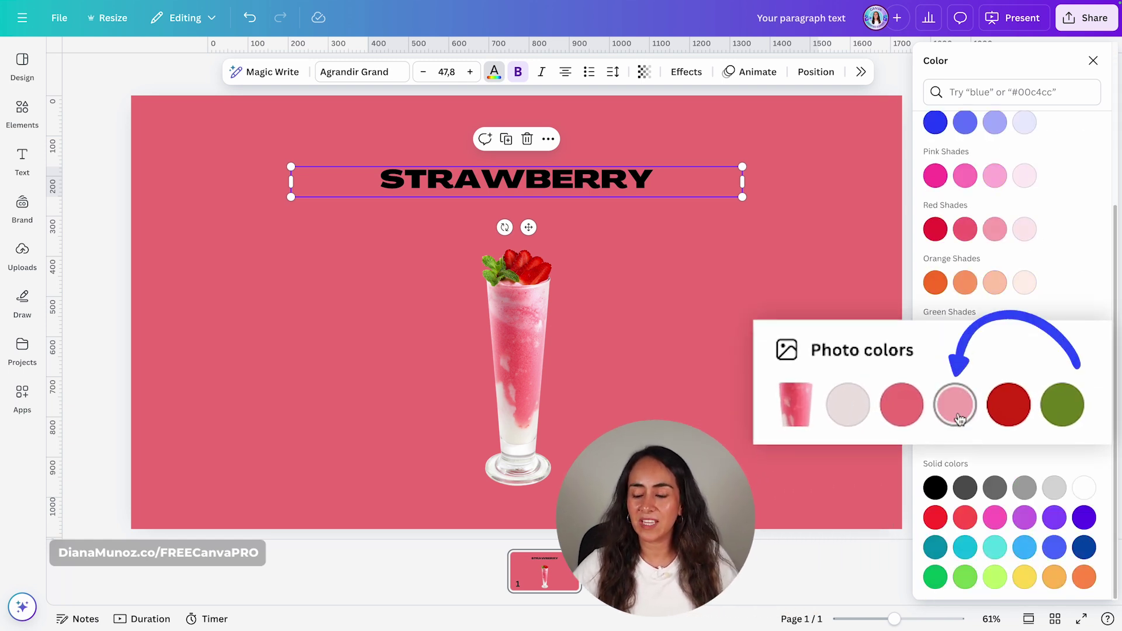
click(1025, 404)
click(853, 409)
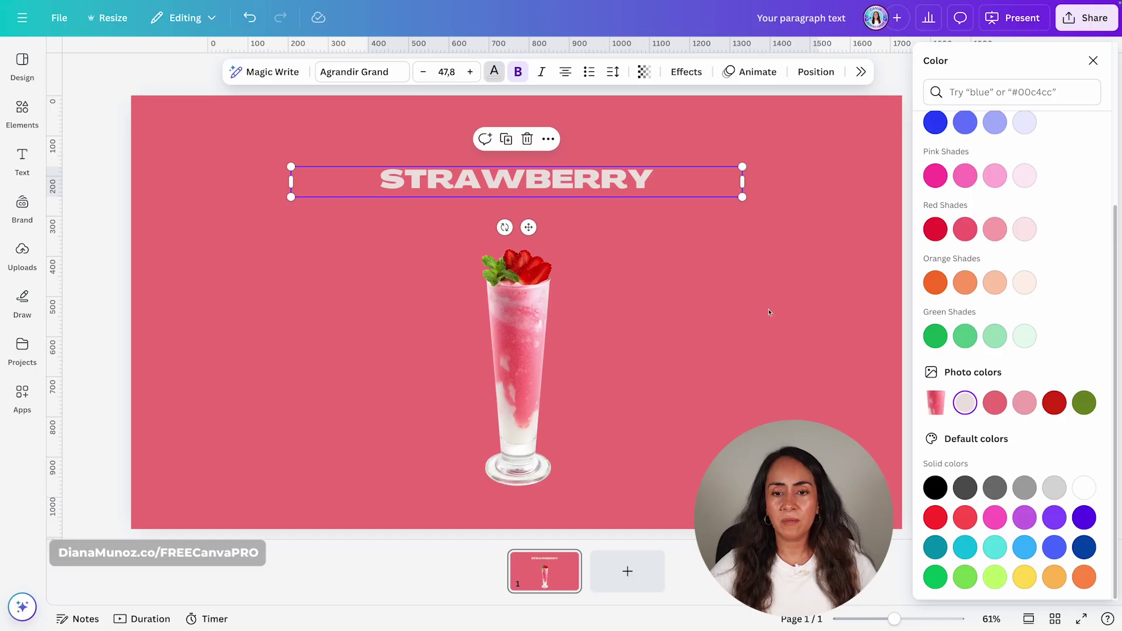
click(769, 312)
- Examine the position and layer arrangement of the STRAWBERRY title and the milkshake photo
click(655, 182)
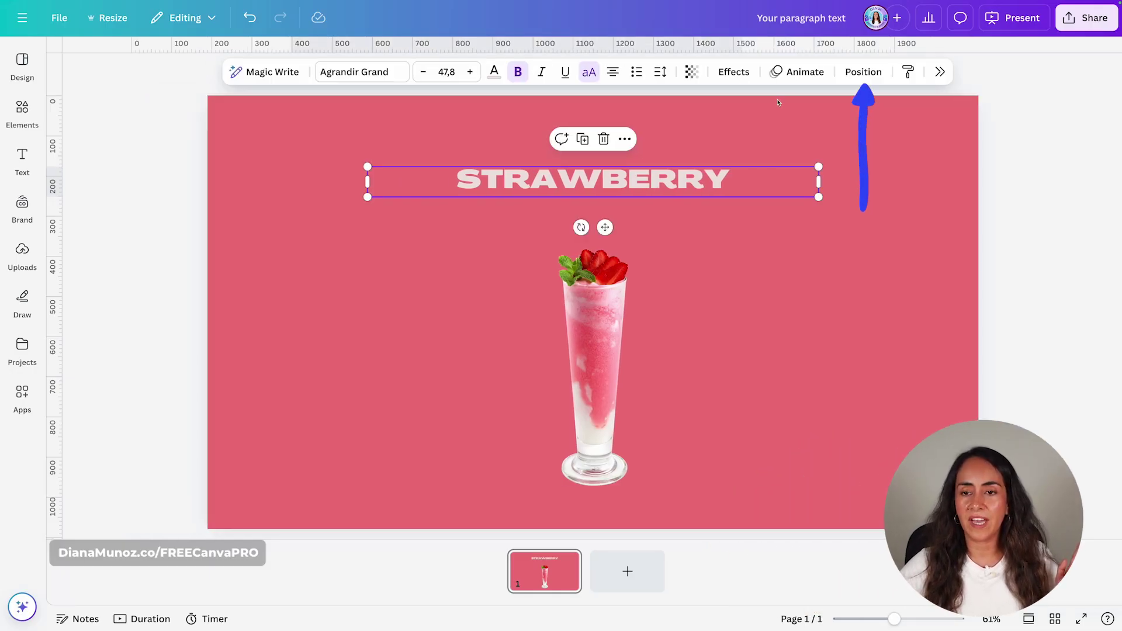
click(861, 70)
key(Tab)
click(1100, 60)
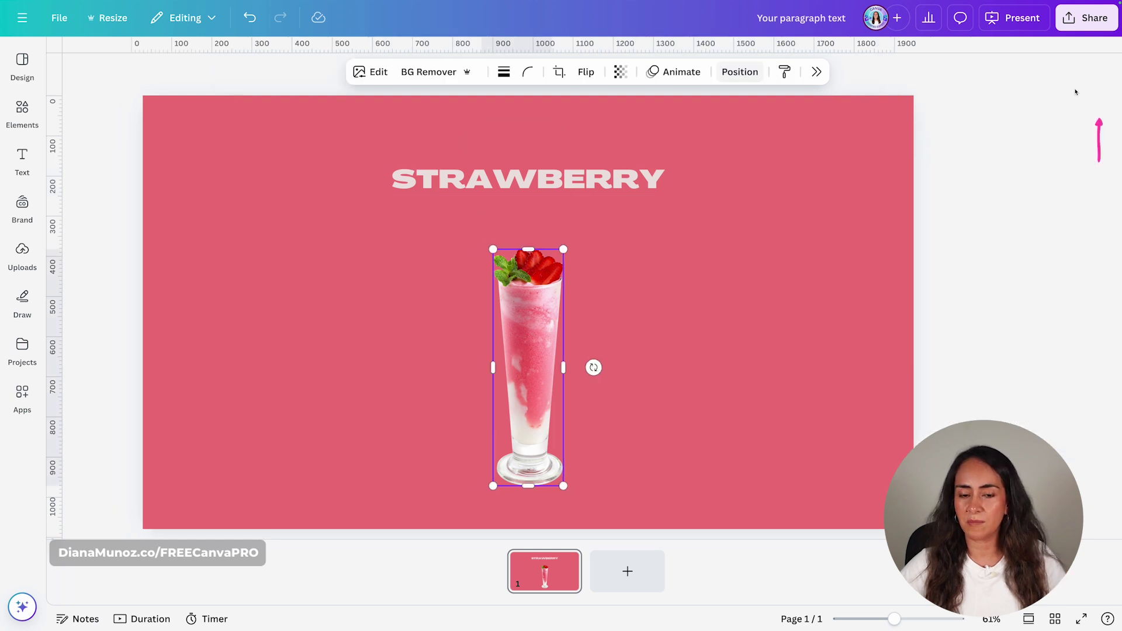
click(842, 303)
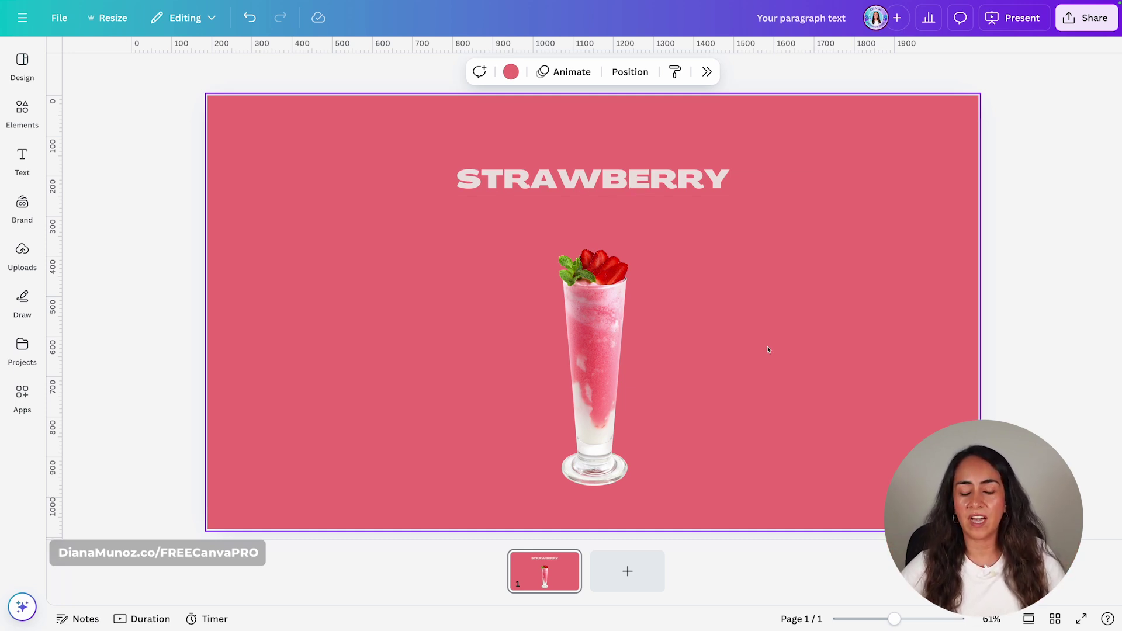
- Add a square shape over the milkshake and set its transparency to 0
key(r)
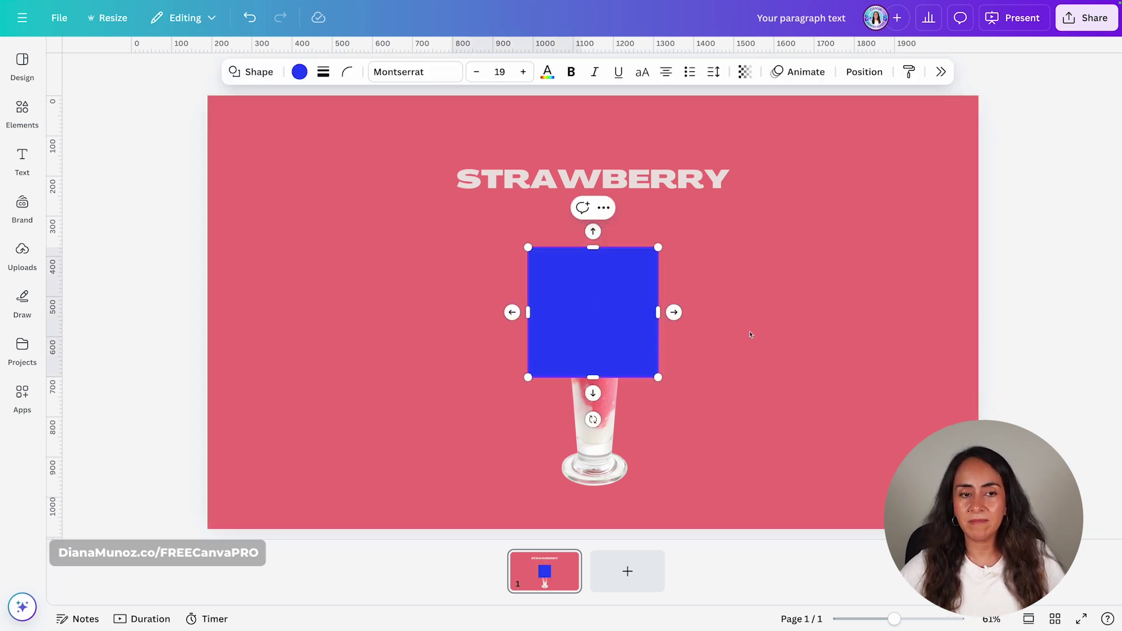
click(744, 72)
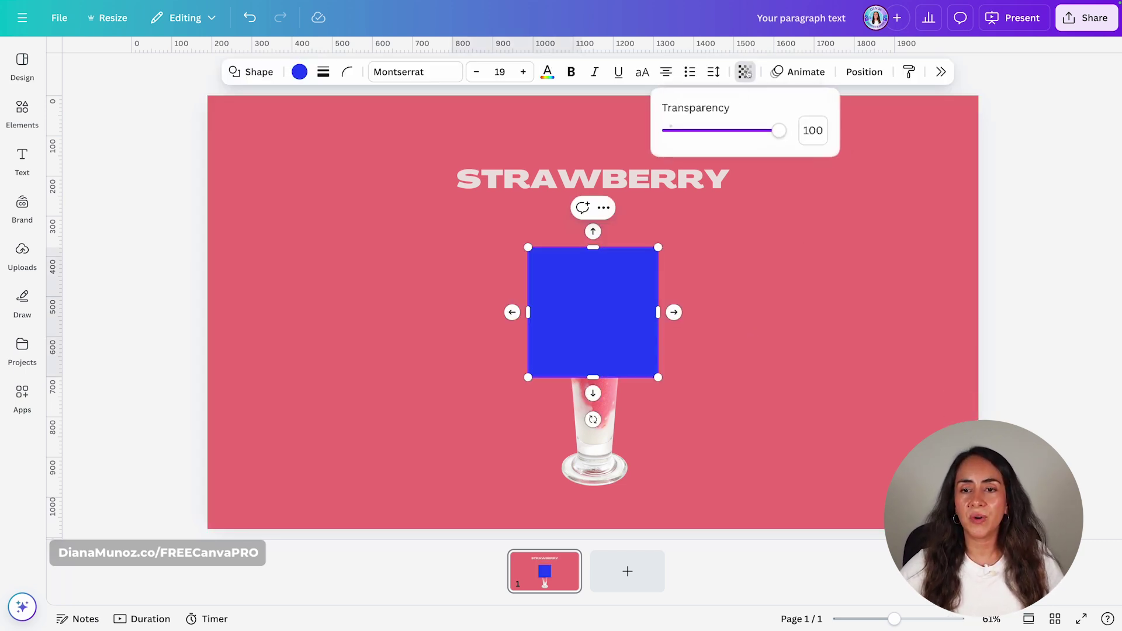
drag(691, 156, 623, 156)
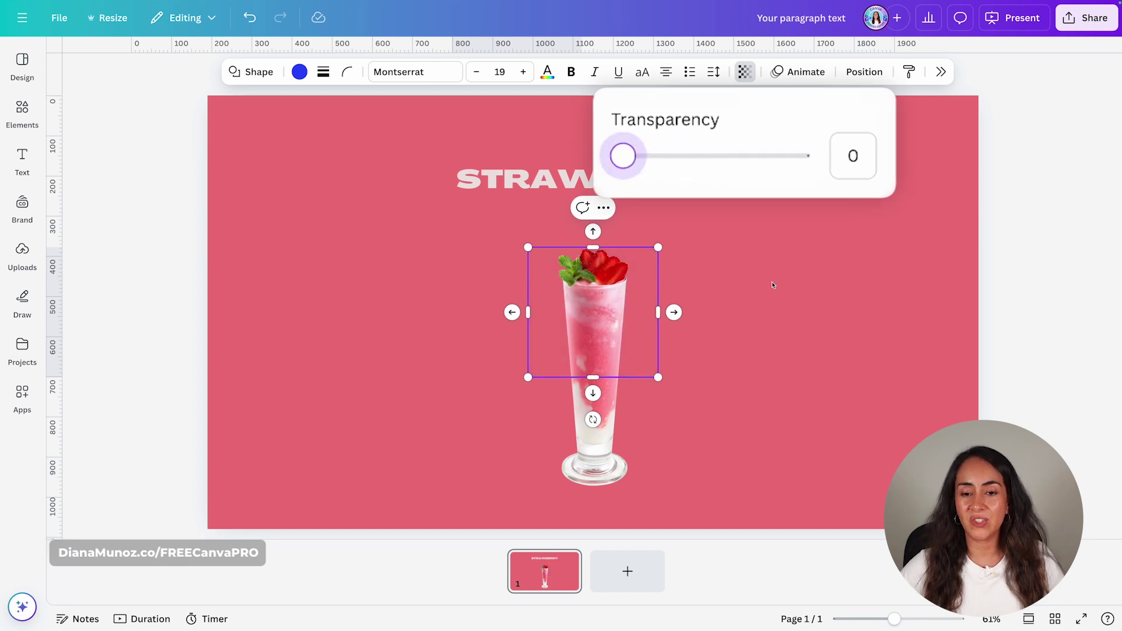
click(821, 333)
- Widen the transparent square to about 485 px, centre it on the strawberry milkshake and group it with the photo
drag(625, 321, 647, 382)
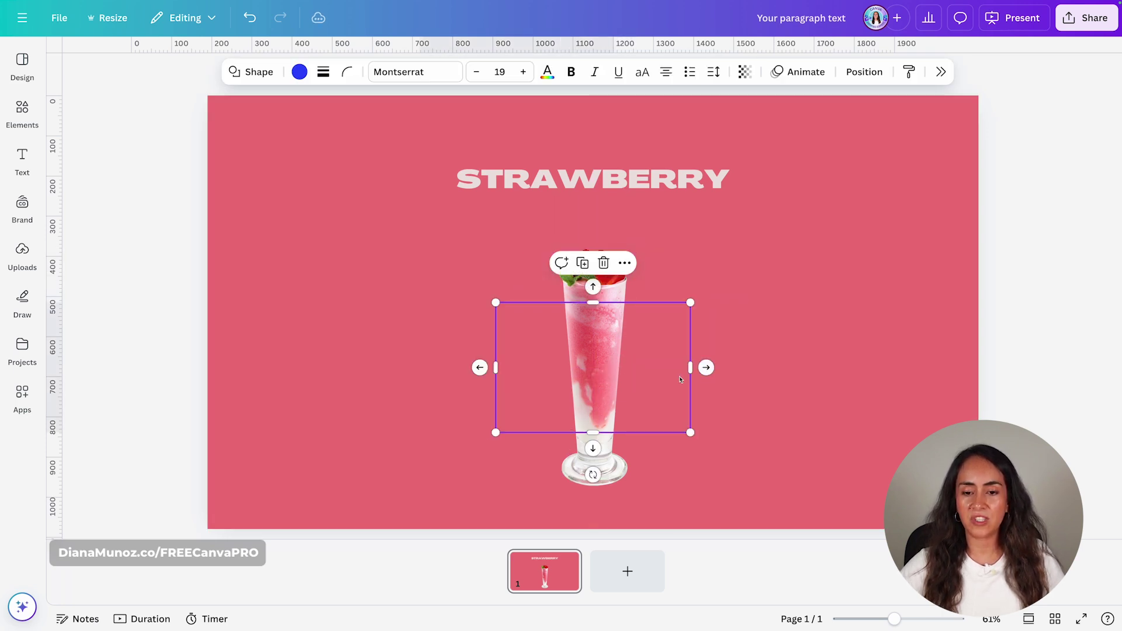
drag(750, 479, 556, 358)
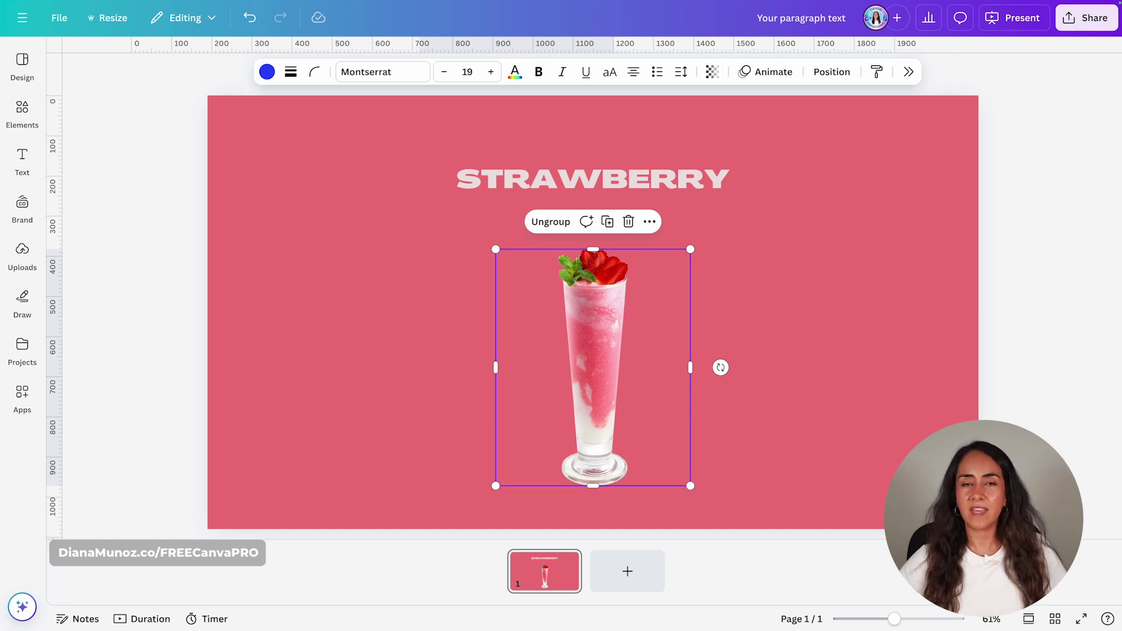
click(851, 374)
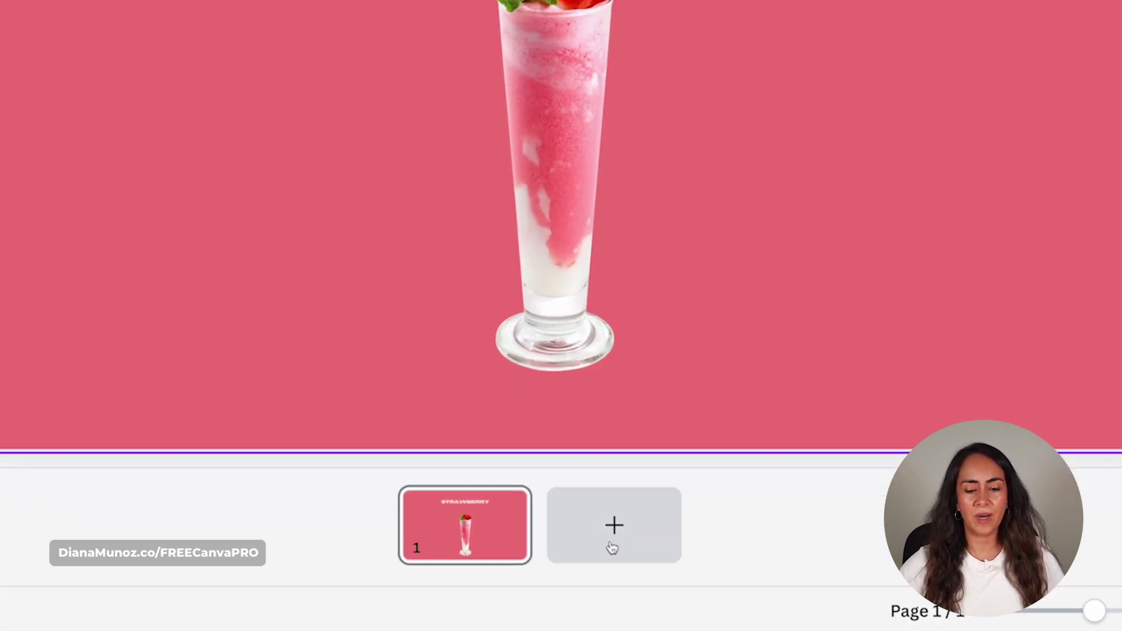
- Duplicate the strawberry page to create a second page
mouse_move(558, 562)
click(497, 509)
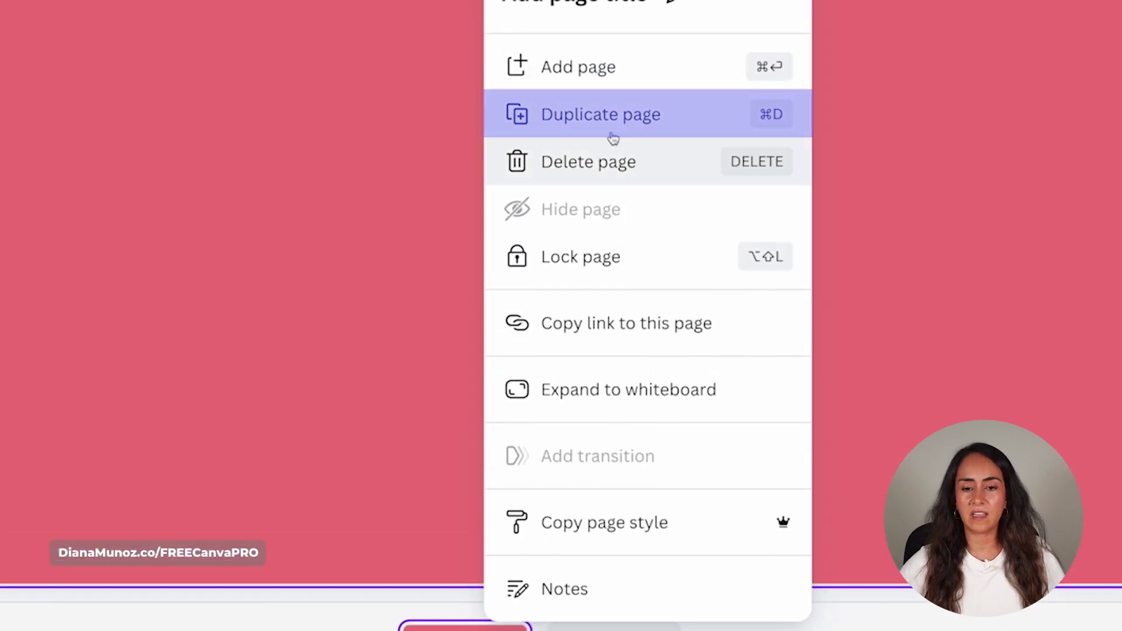
click(680, 14)
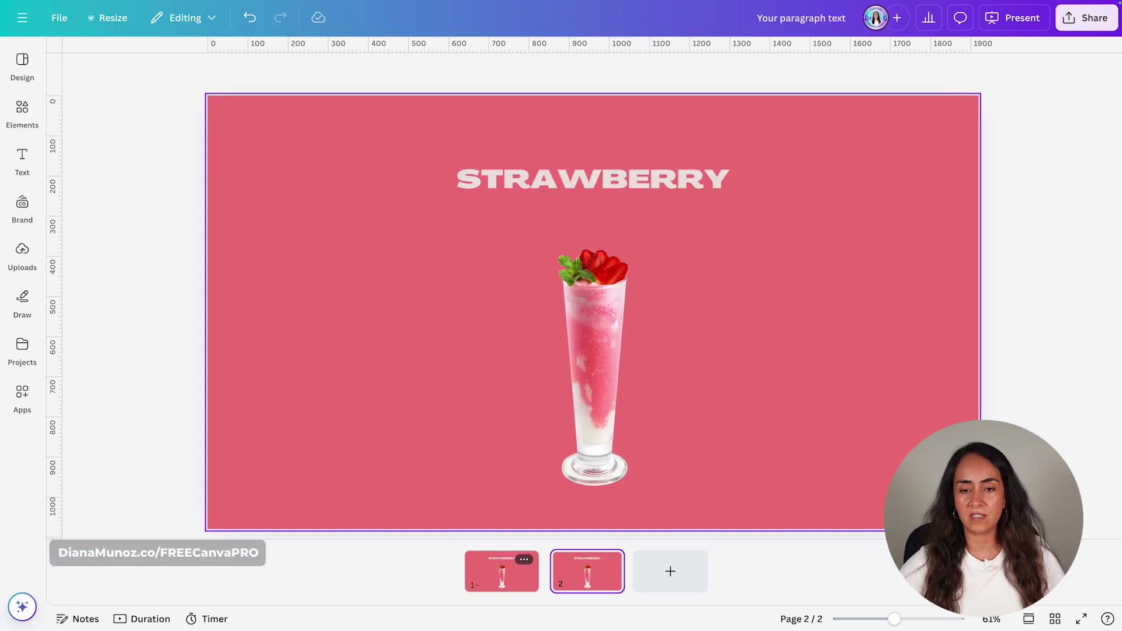
- Add the mango milkshake photo from the same collection to page 2, scaled and aligned so its glass covers the strawberry milkshake
double_click(529, 191)
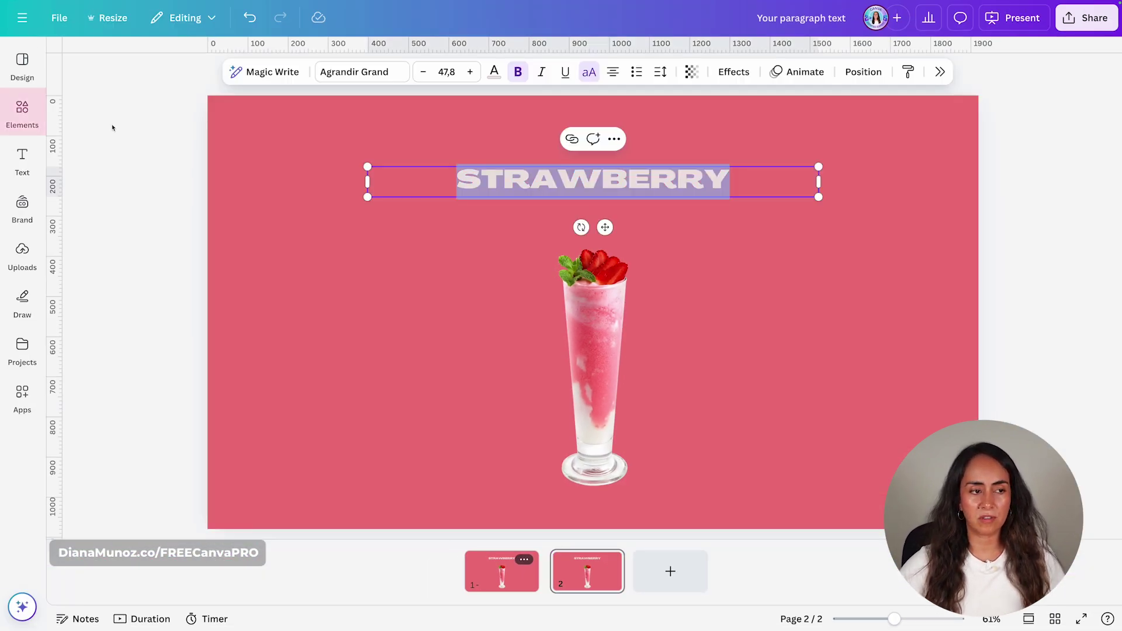
click(18, 117)
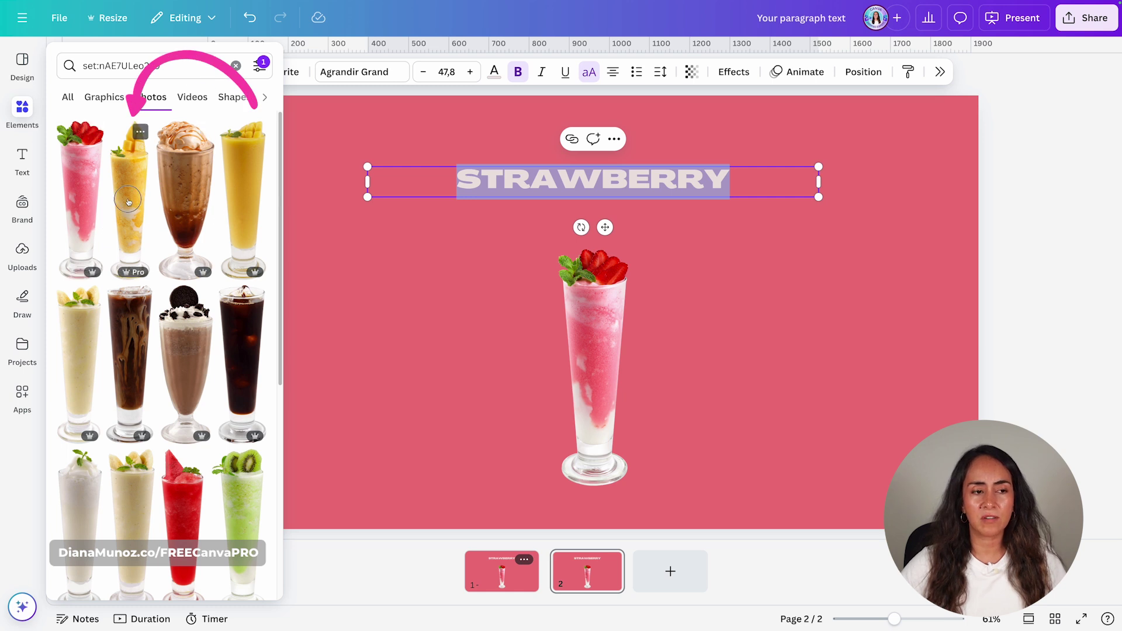
drag(128, 202, 566, 275)
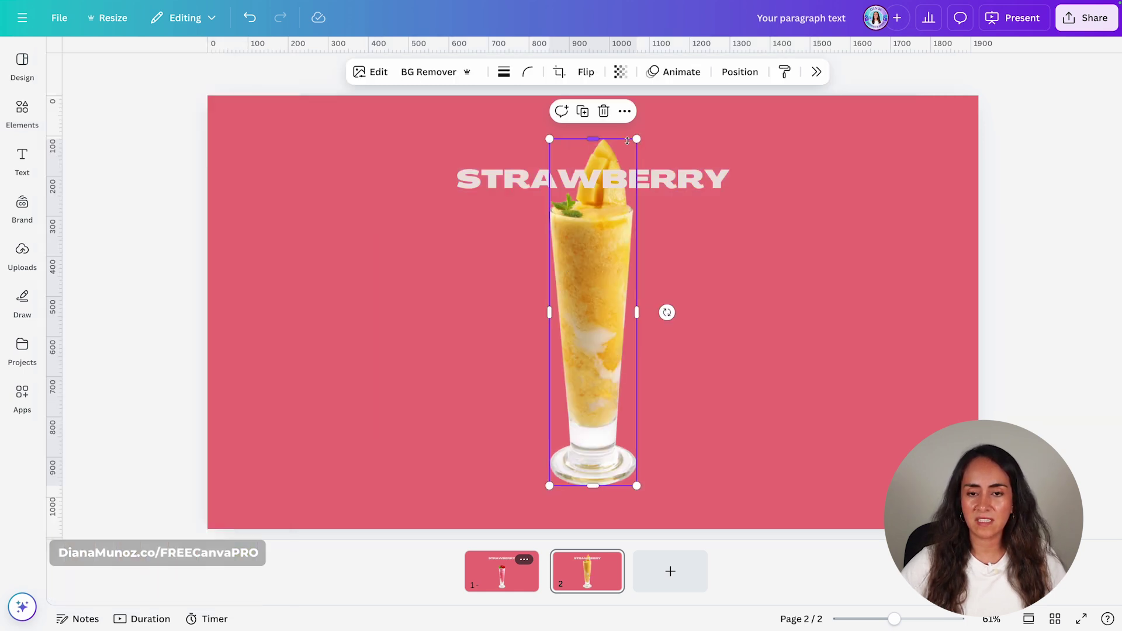
drag(640, 139, 631, 226)
drag(589, 284, 600, 284)
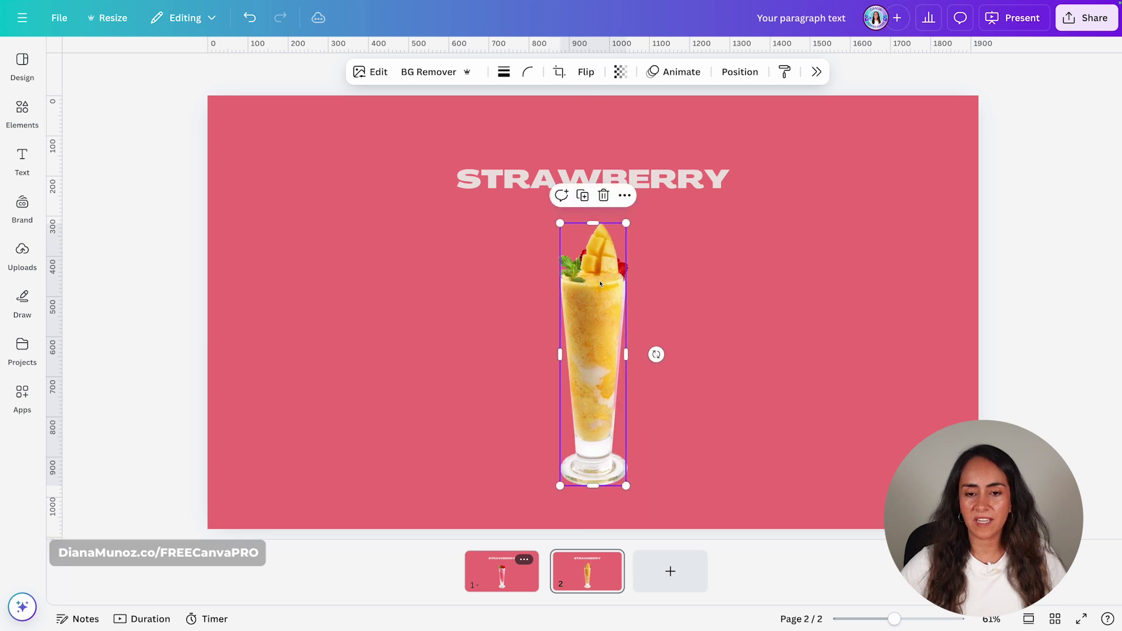
drag(624, 223, 630, 210)
drag(613, 270, 616, 273)
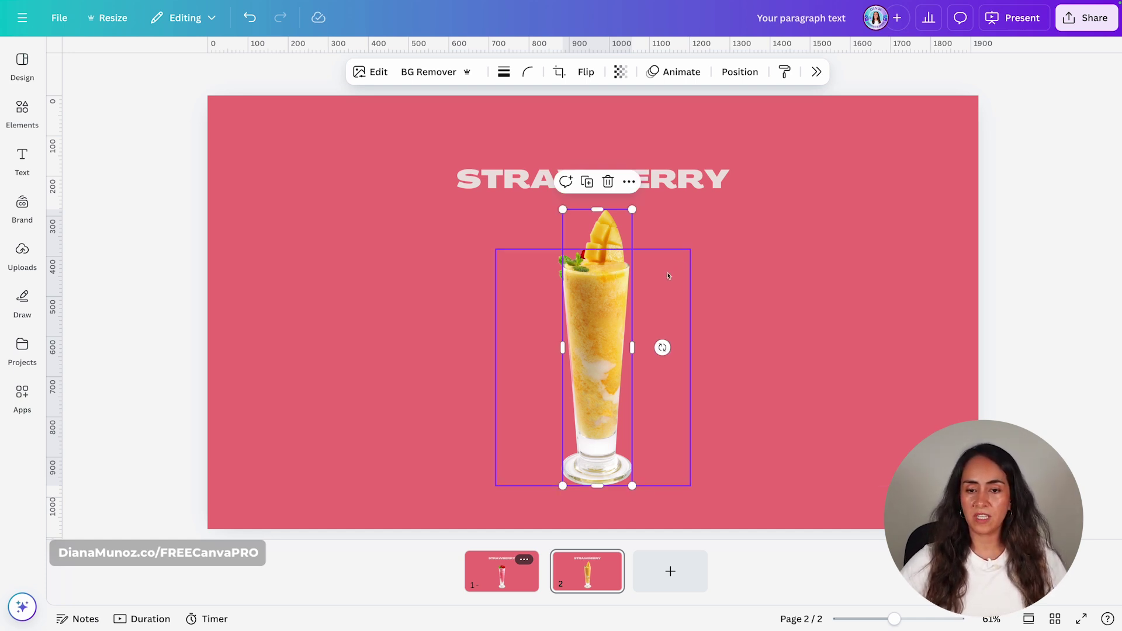
- Ungroup the strawberry milkshake from the transparent square on page 2 and delete the strawberry photo underneath the mango one
click(668, 275)
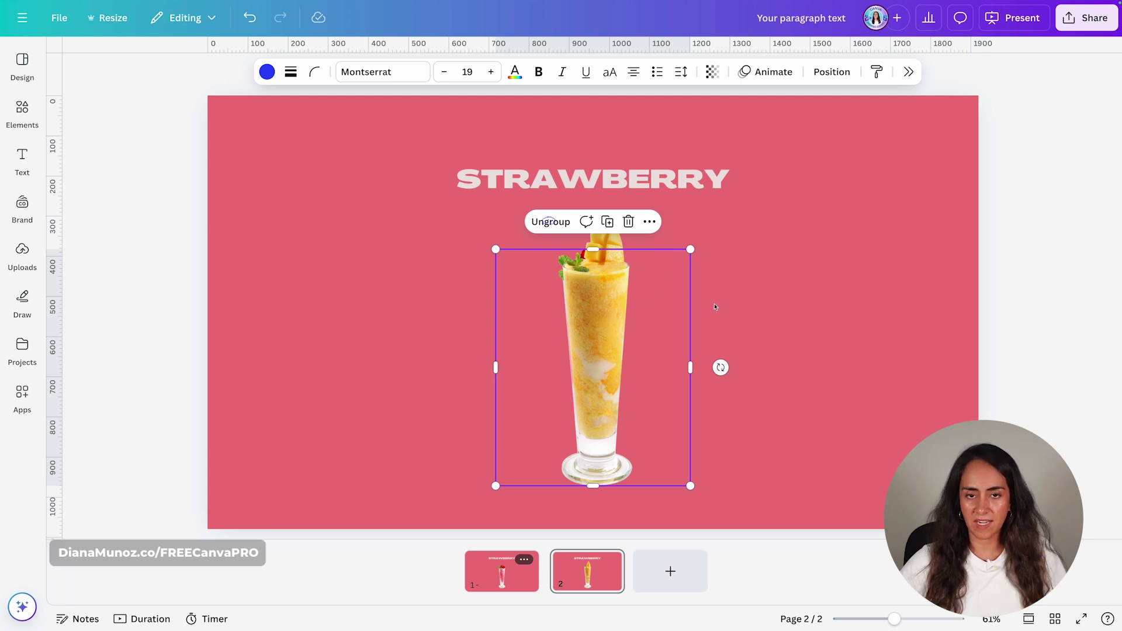
click(551, 221)
click(817, 71)
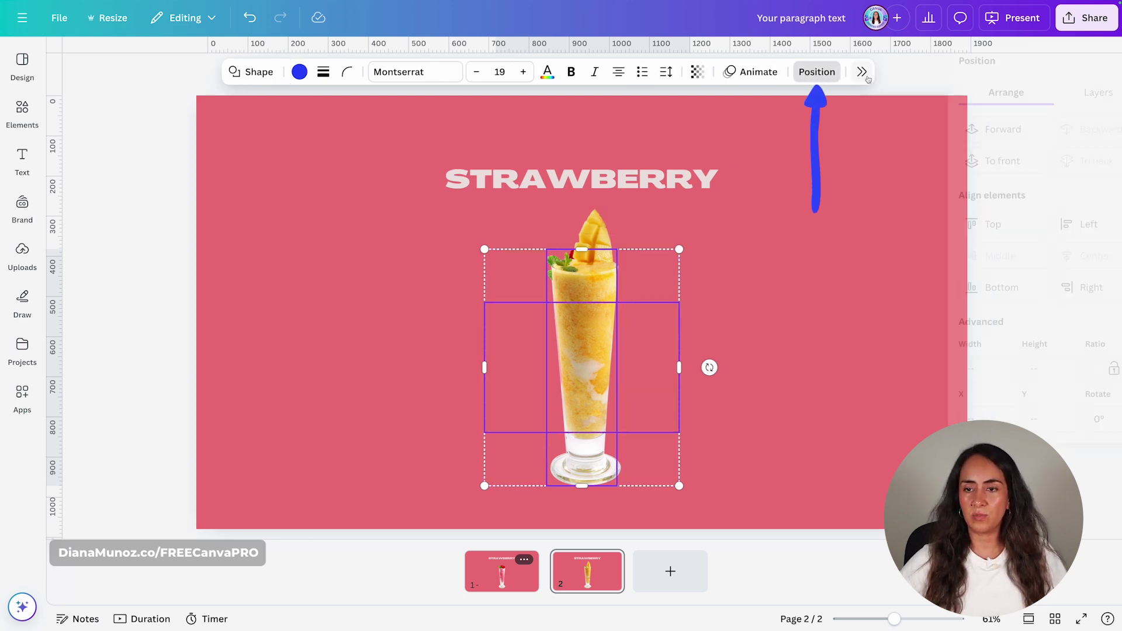
click(1063, 92)
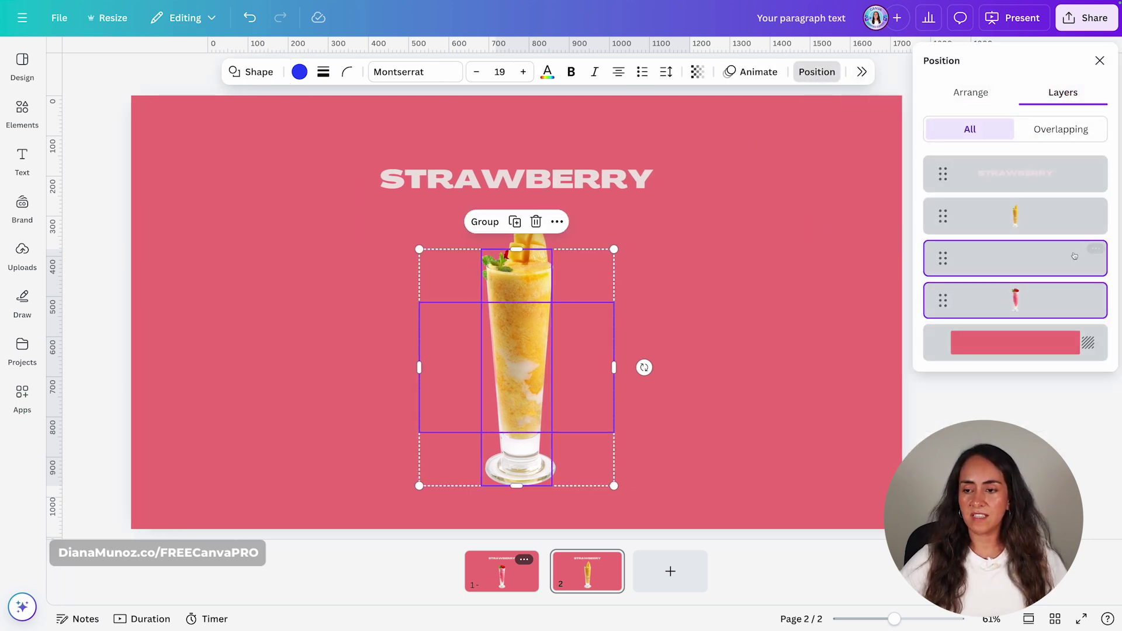
click(1063, 221)
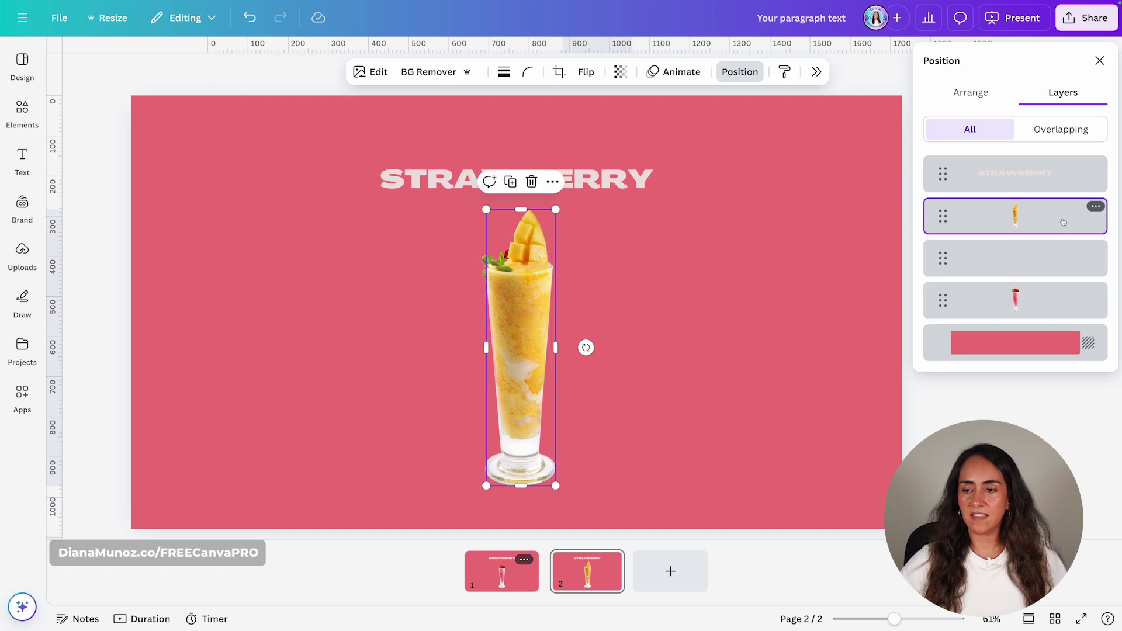
click(1021, 301)
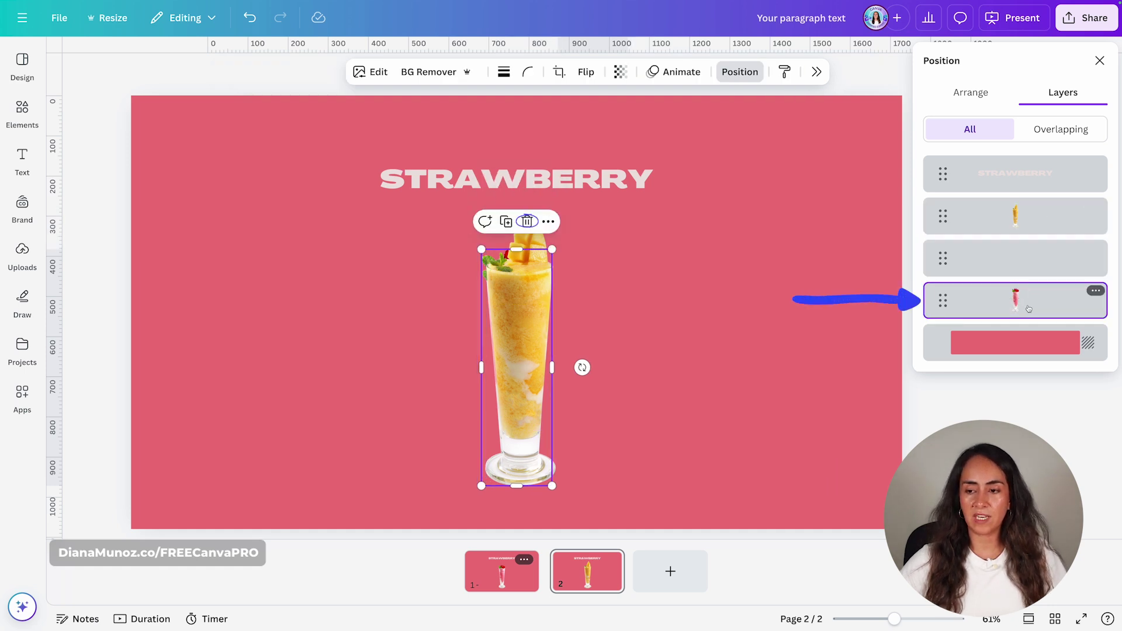
click(527, 222)
- Group the mango milkshake photo with the transparent square
click(804, 280)
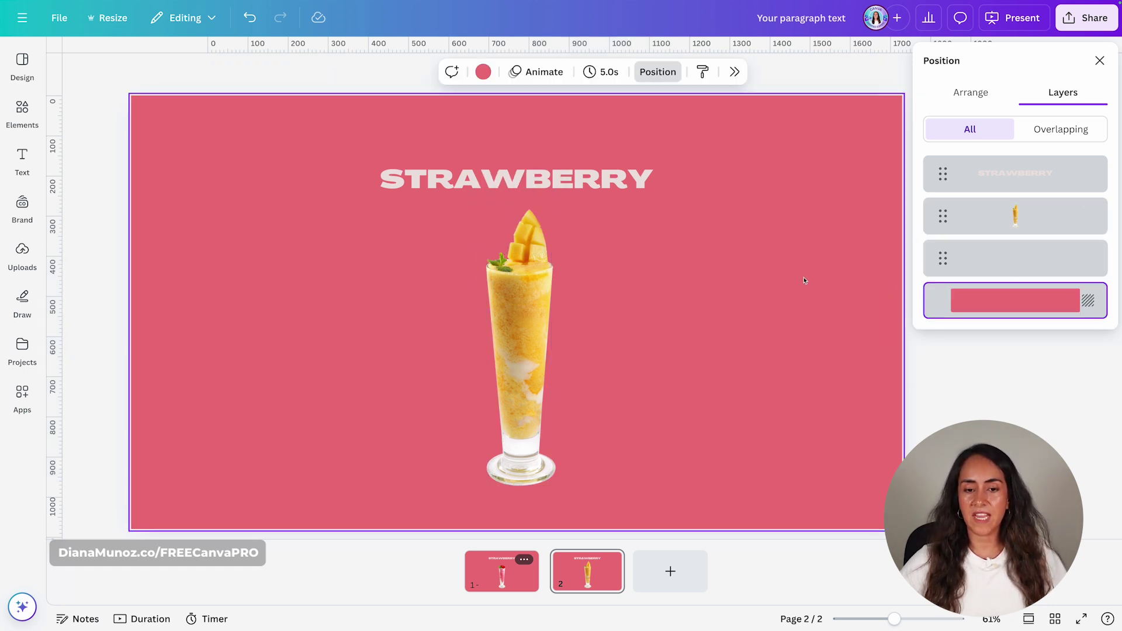
drag(722, 310, 433, 444)
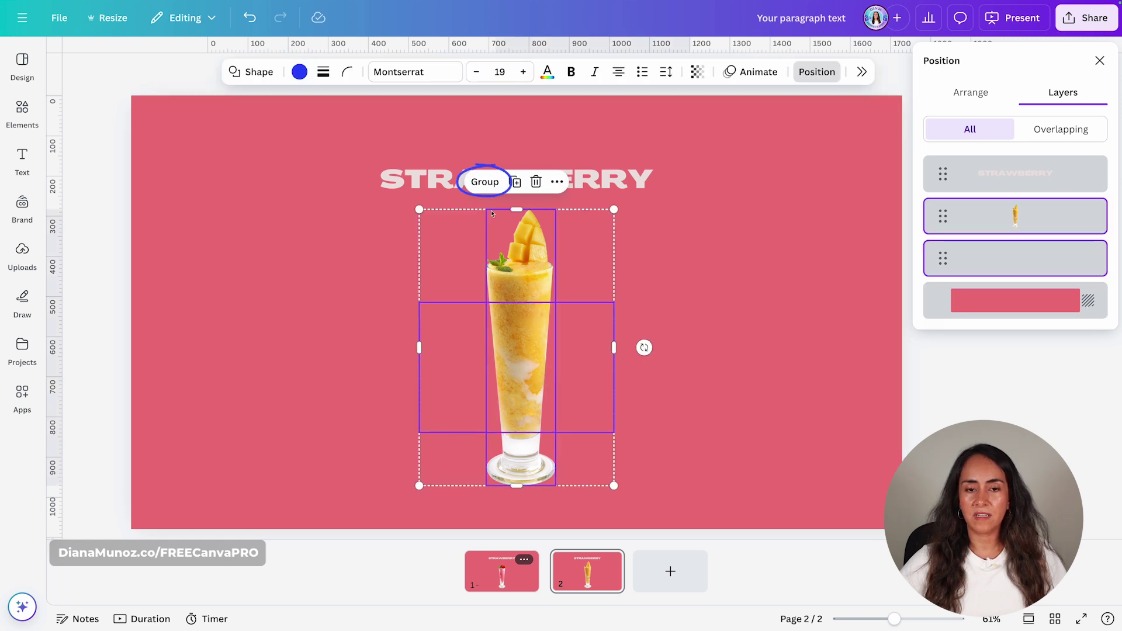
click(482, 181)
- Change the title on page 2 to MANGO
double_click(650, 179)
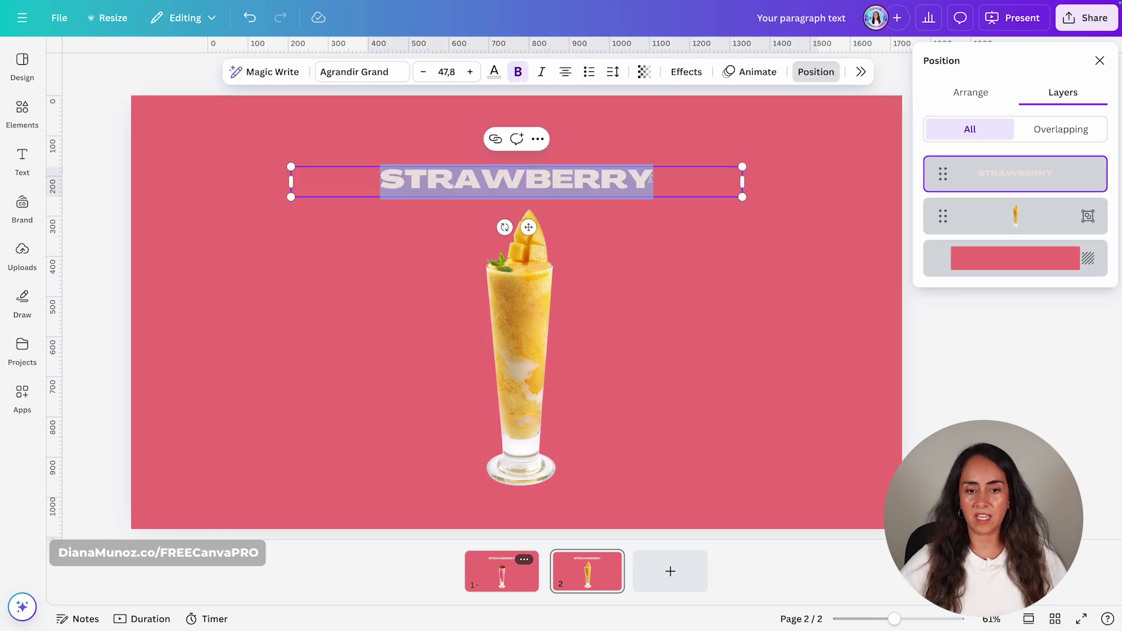
text(MANGO)
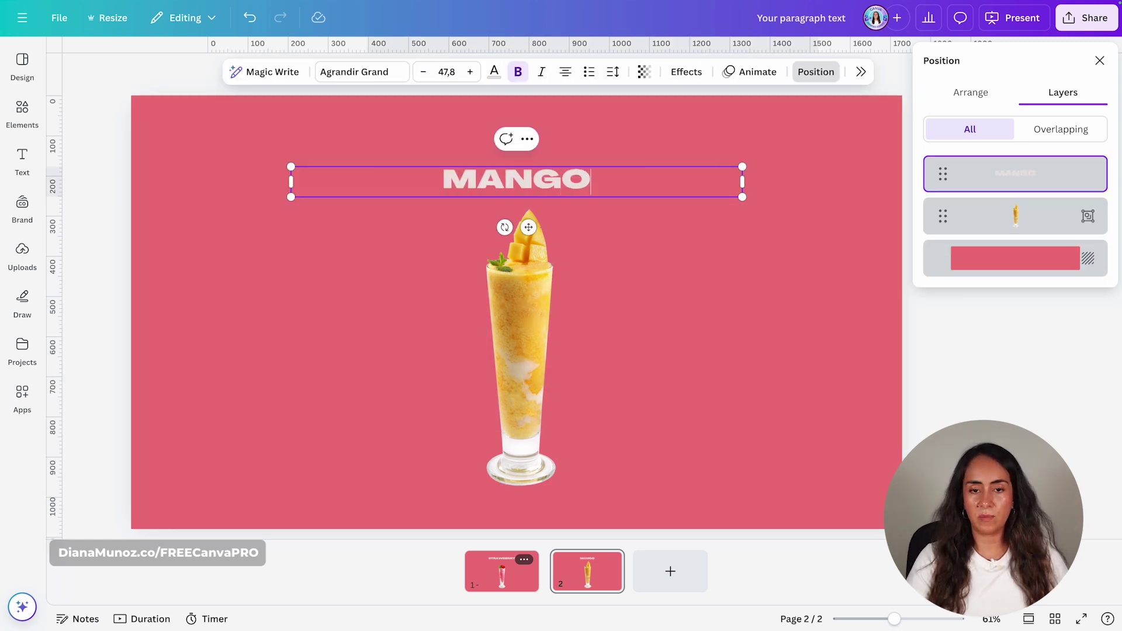
click(734, 268)
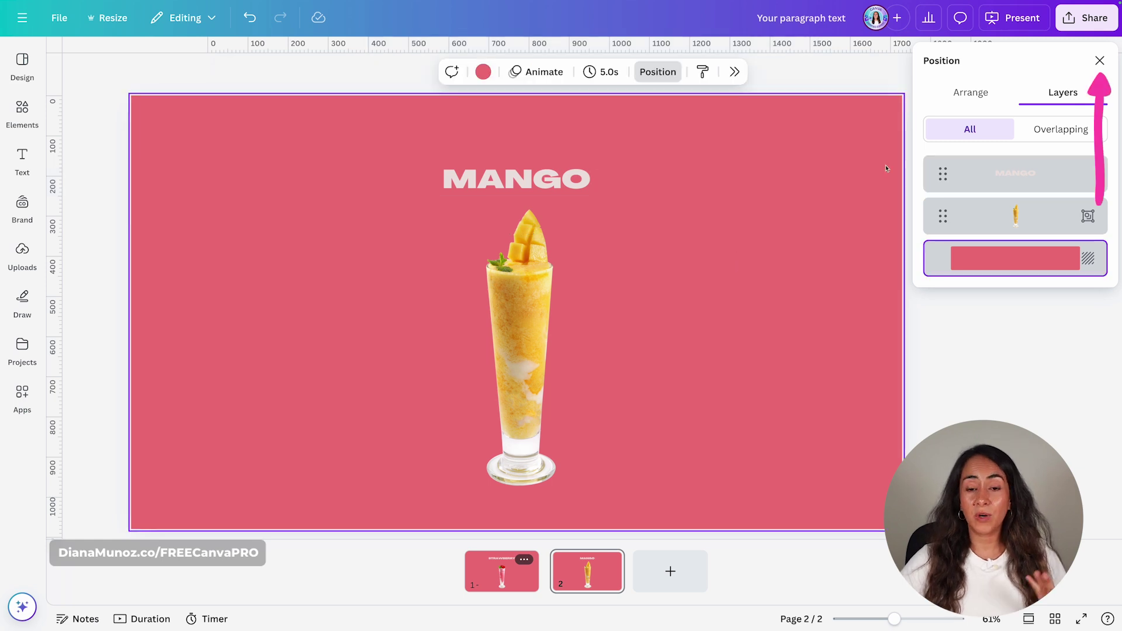
- Set the page 2 background to the golden yellow sampled from the mango milkshake photo
click(1095, 62)
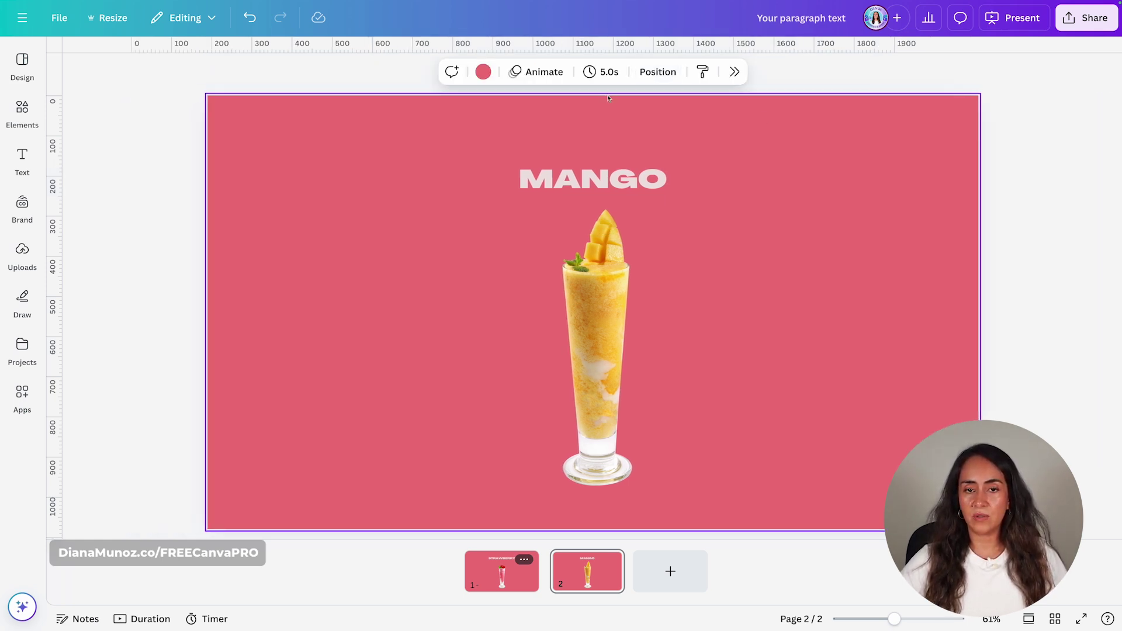
click(482, 72)
scroll(1011, 351, down, 6)
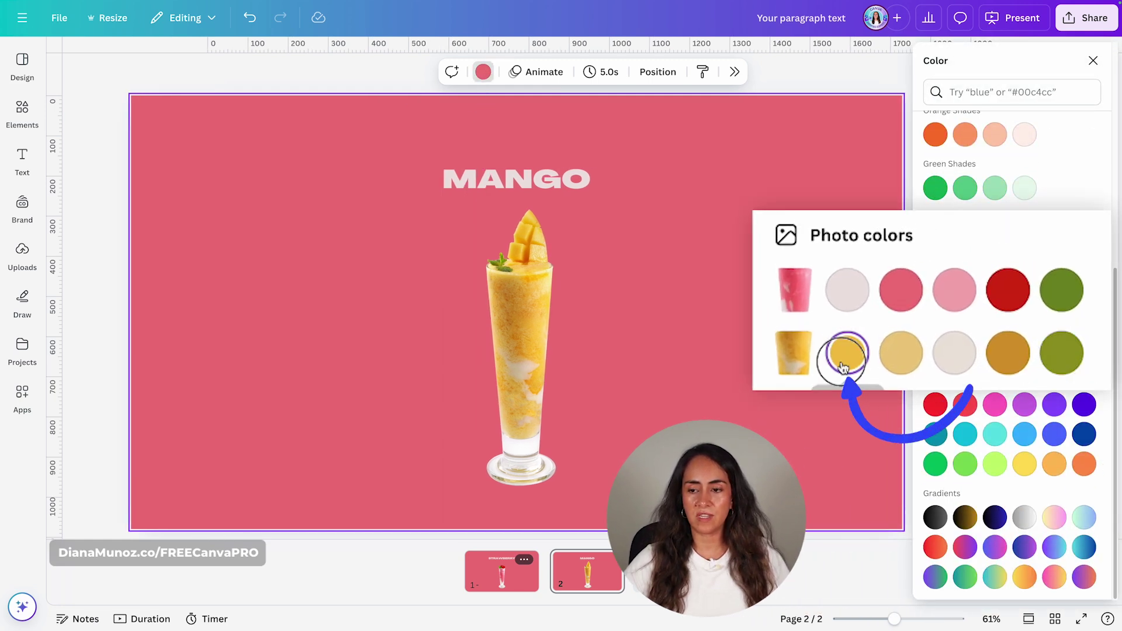
click(846, 354)
- Recolour the MANGO title with the pale cream shade sampled from the mango milkshake photo
click(614, 184)
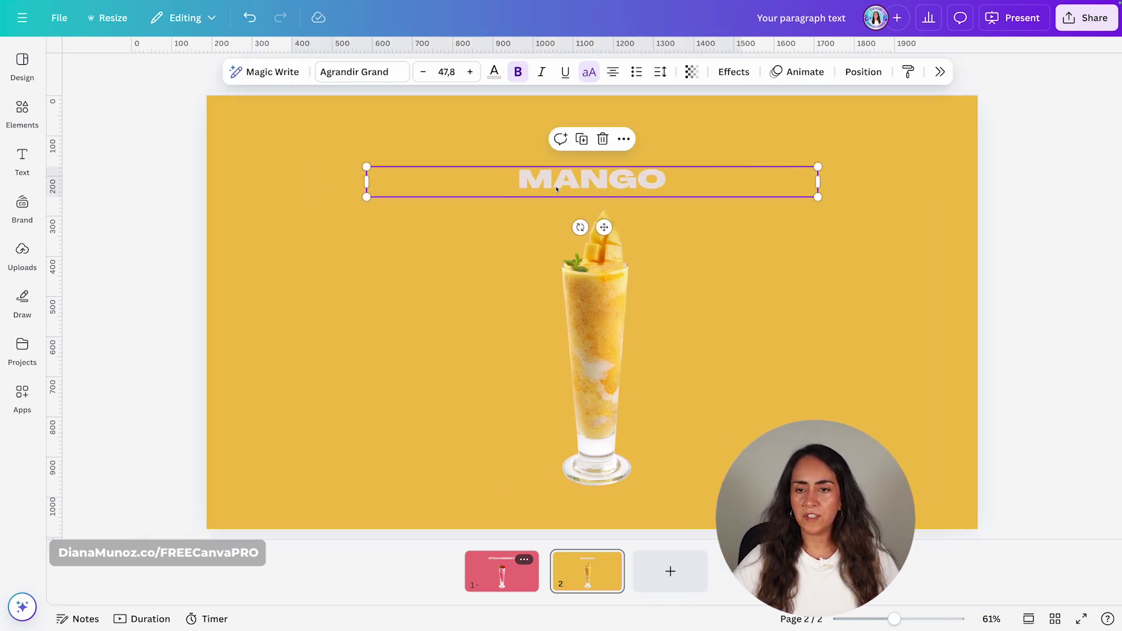
click(501, 75)
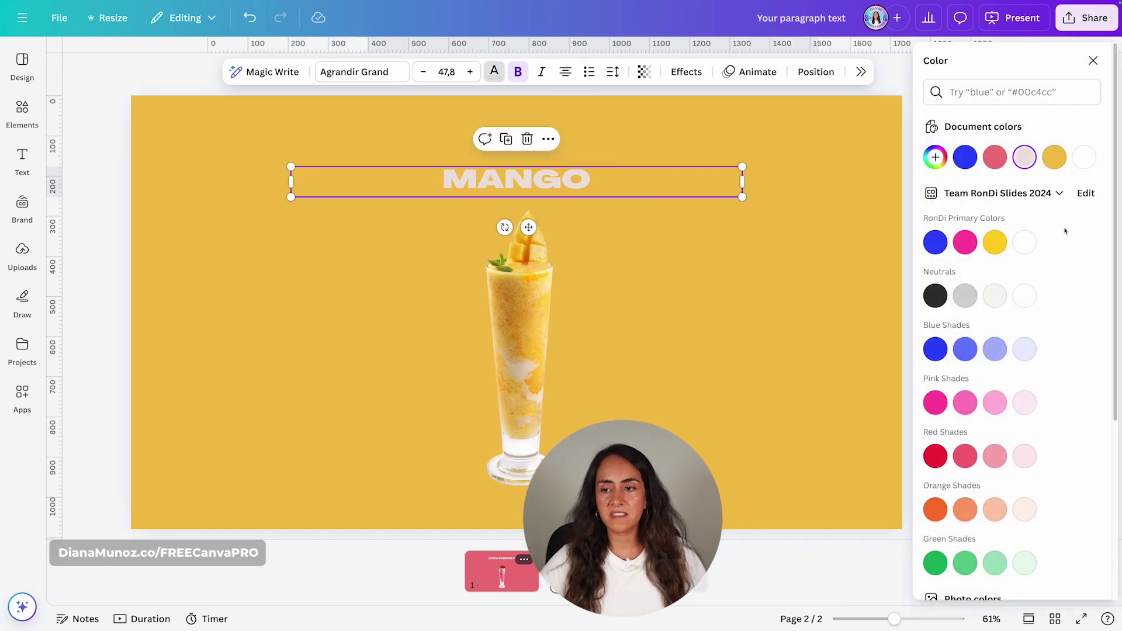
scroll(1075, 263, down, 5)
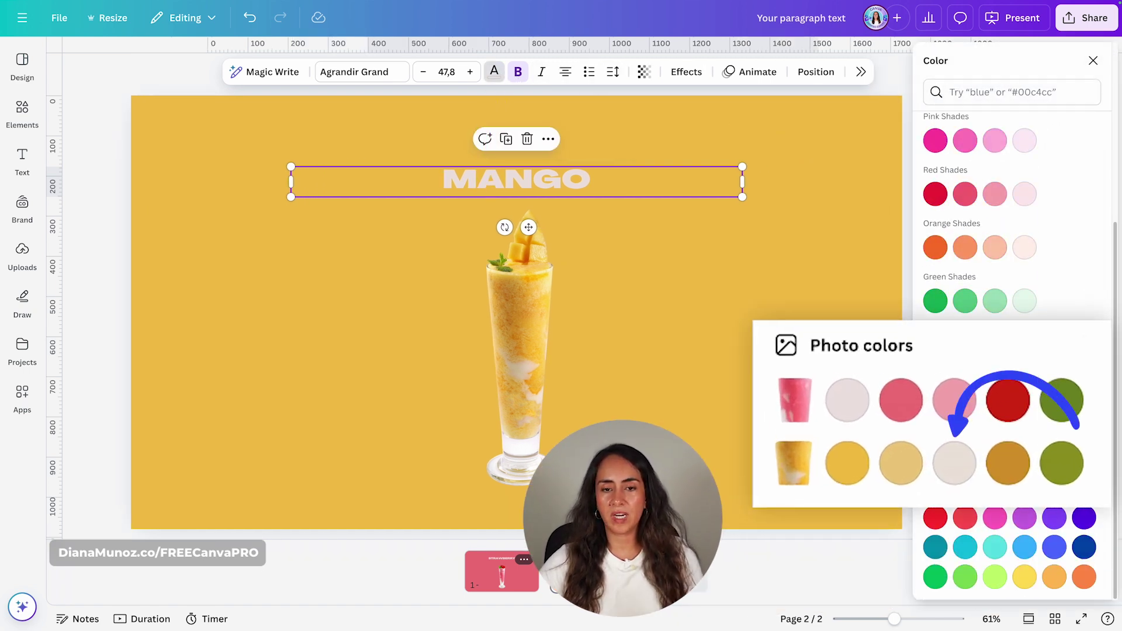
click(954, 463)
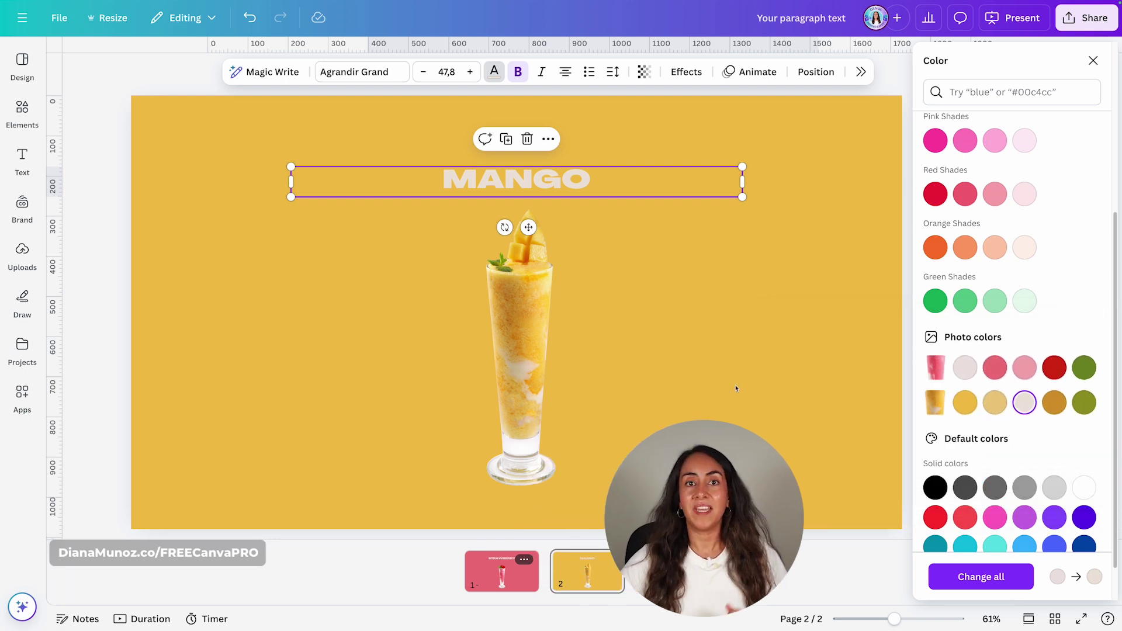
click(786, 513)
- Copy the MANGO title and grouped mango milkshake from page 2 and paste them onto page 1
drag(850, 442, 565, 132)
key(ctrl+c)
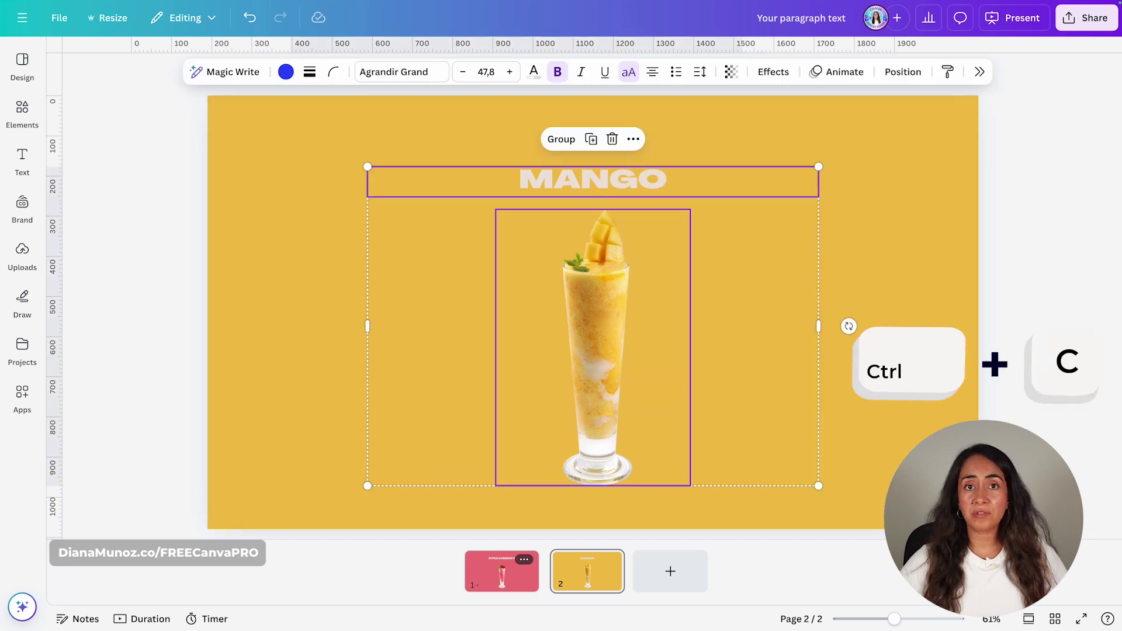
key(Escape)
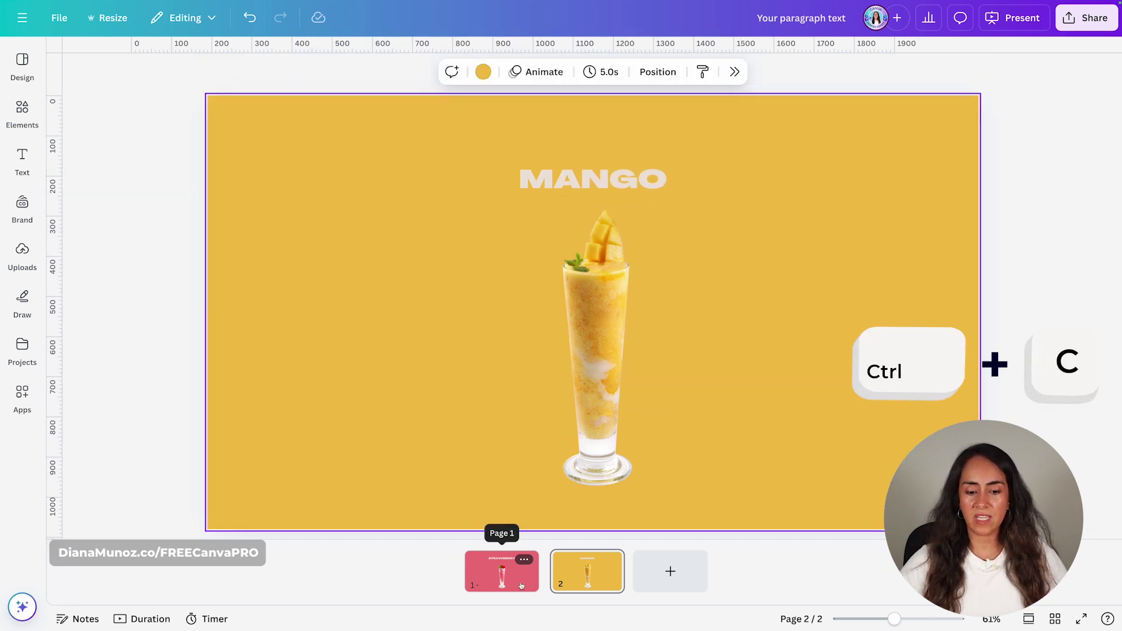
click(537, 564)
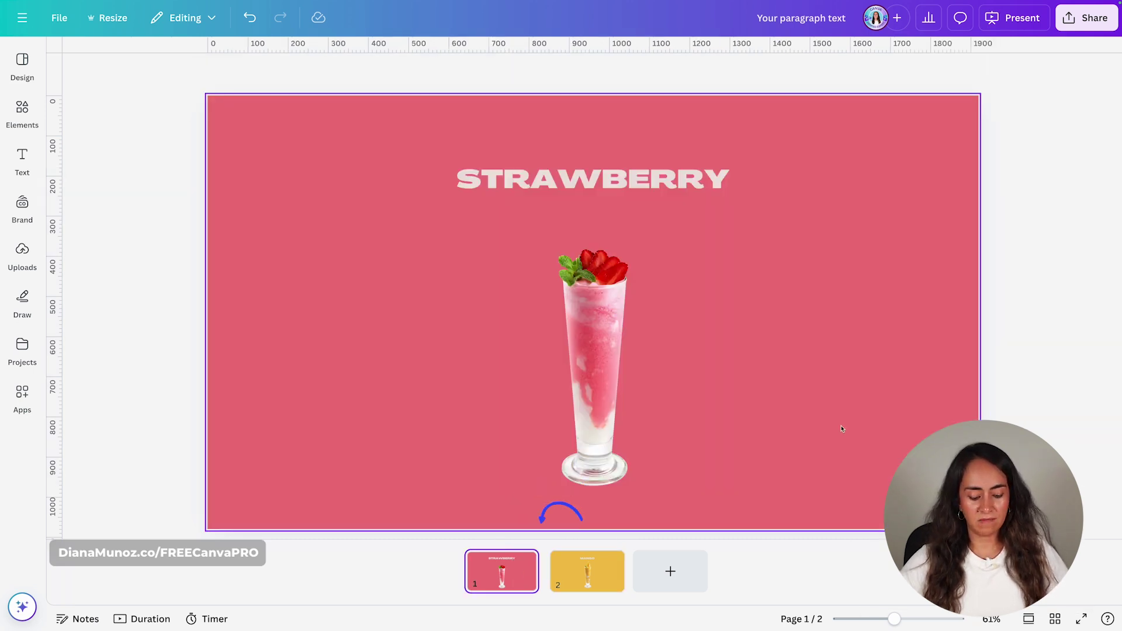
key(ctrl+v)
- Shift the pasted mango items clear of the strawberry milkshake and move the MANGO title off the right edge of page 1
drag(584, 397, 780, 390)
key(Escape)
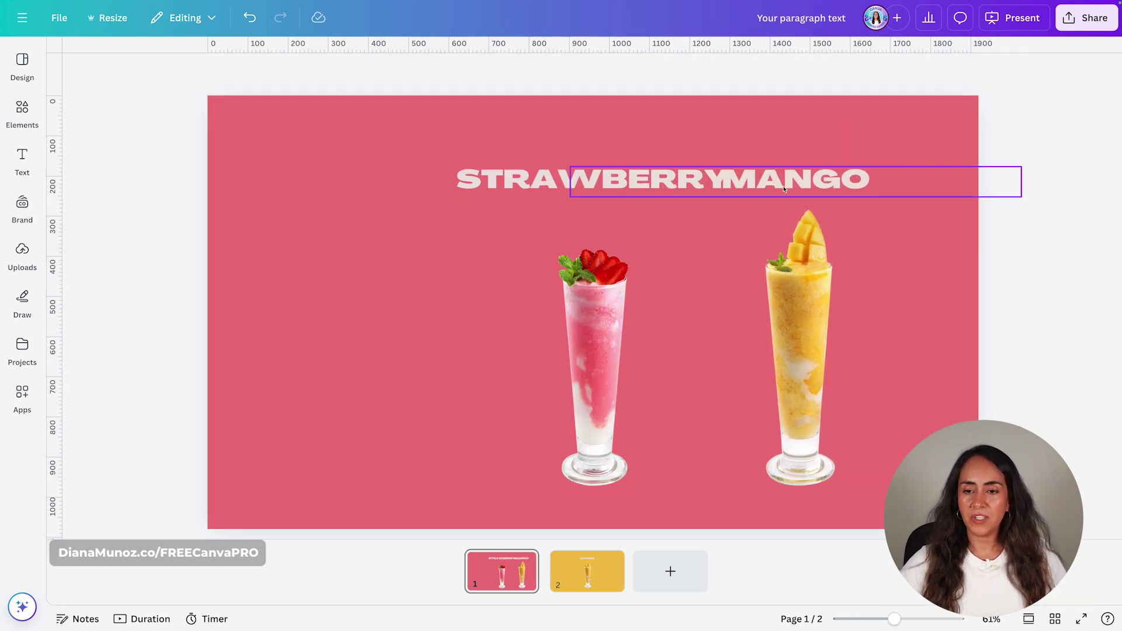
drag(748, 191, 1018, 188)
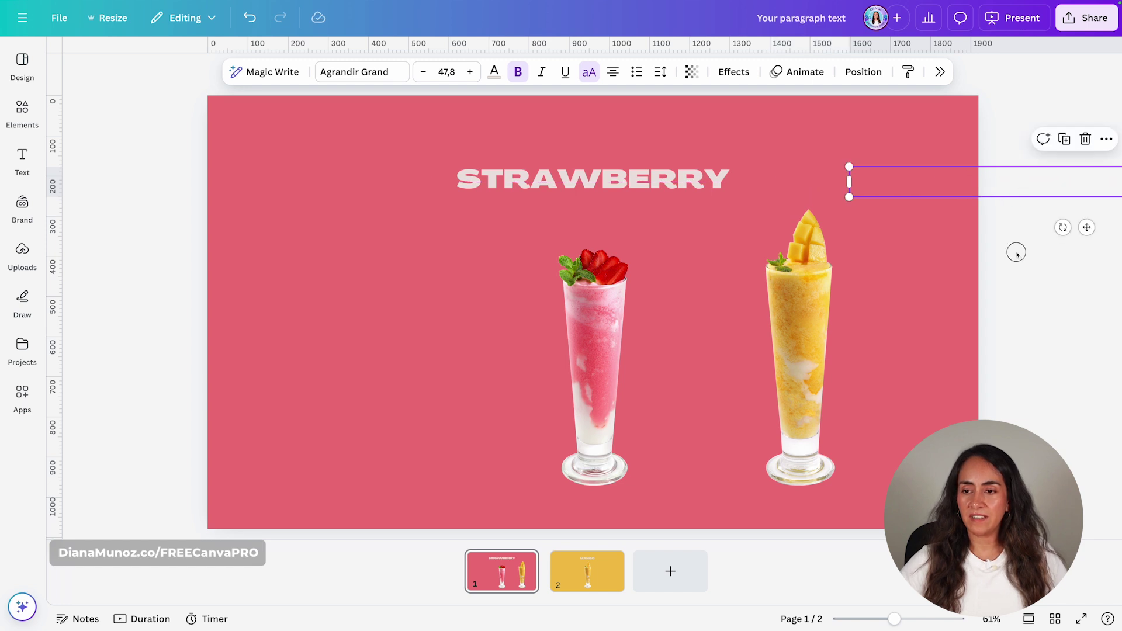
click(986, 154)
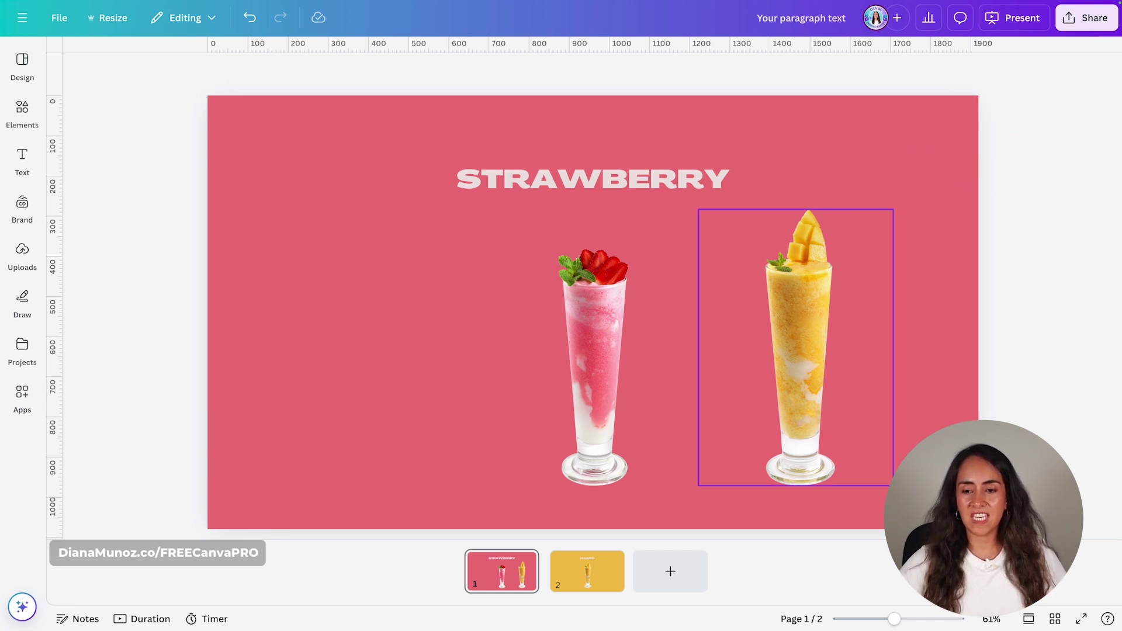
- Move the pasted mango milkshake left of the strawberry one, rotate it 90° counterclockwise and place it below the bottom edge of page 1
drag(823, 333, 451, 331)
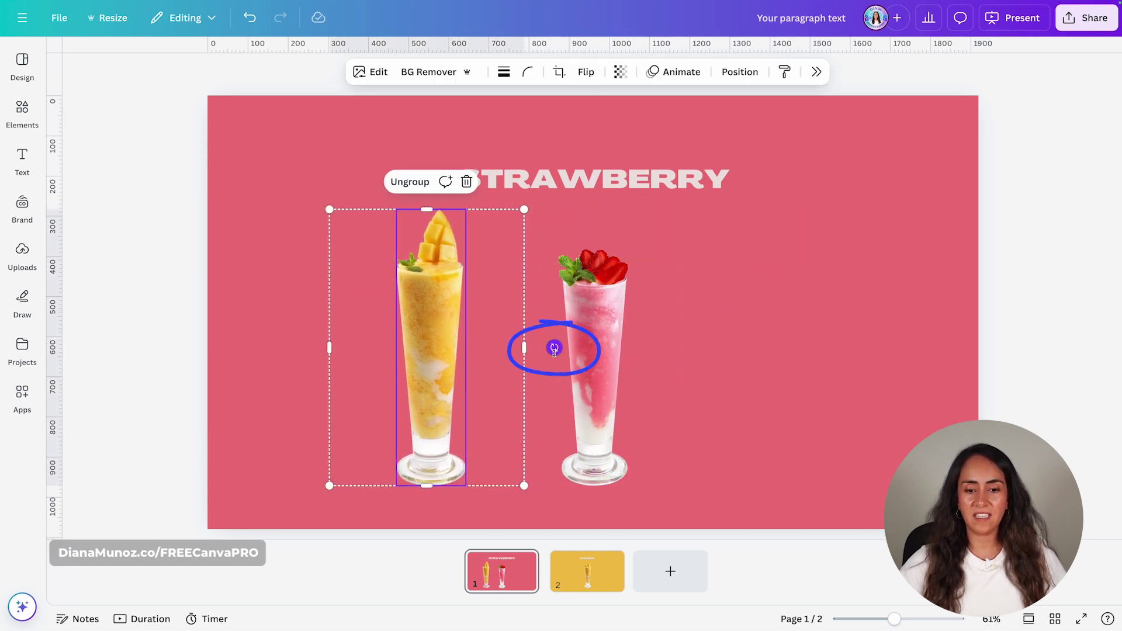
drag(568, 349, 464, 188)
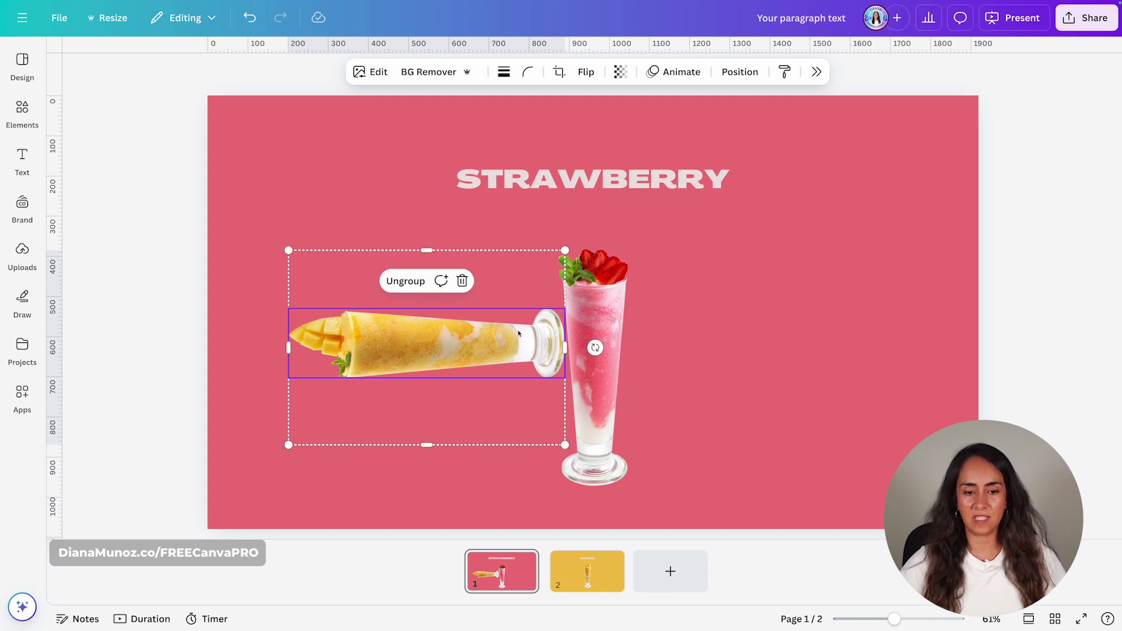
drag(531, 269, 517, 495)
click(413, 387)
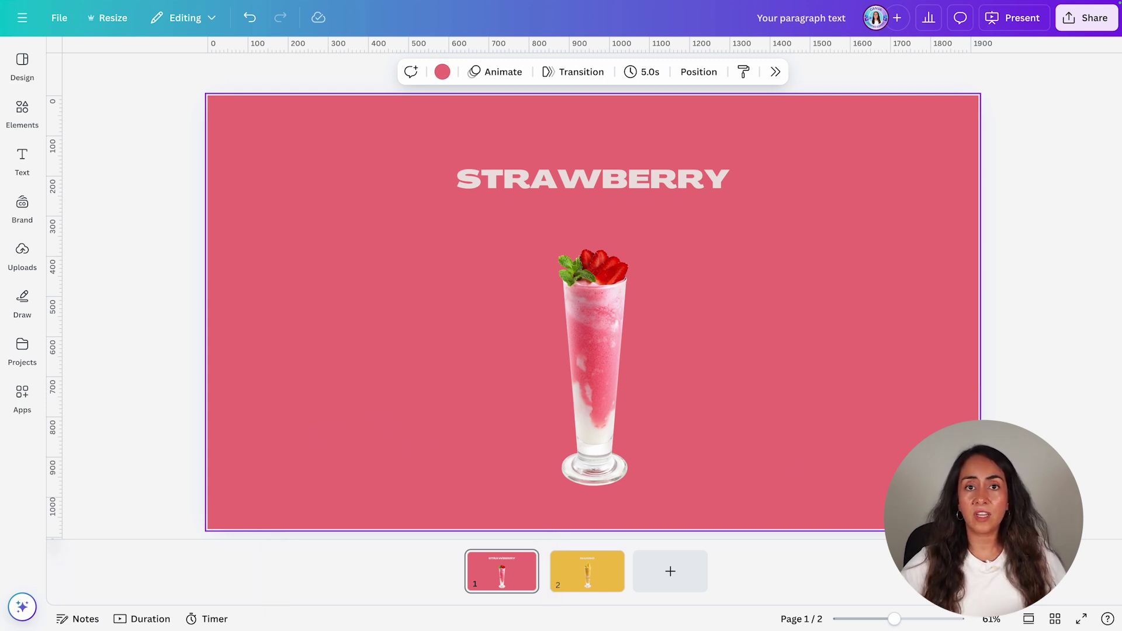
- Copy the STRAWBERRY title and grouped strawberry milkshake from page 1 and paste them onto page 2
drag(1020, 84, 150, 538)
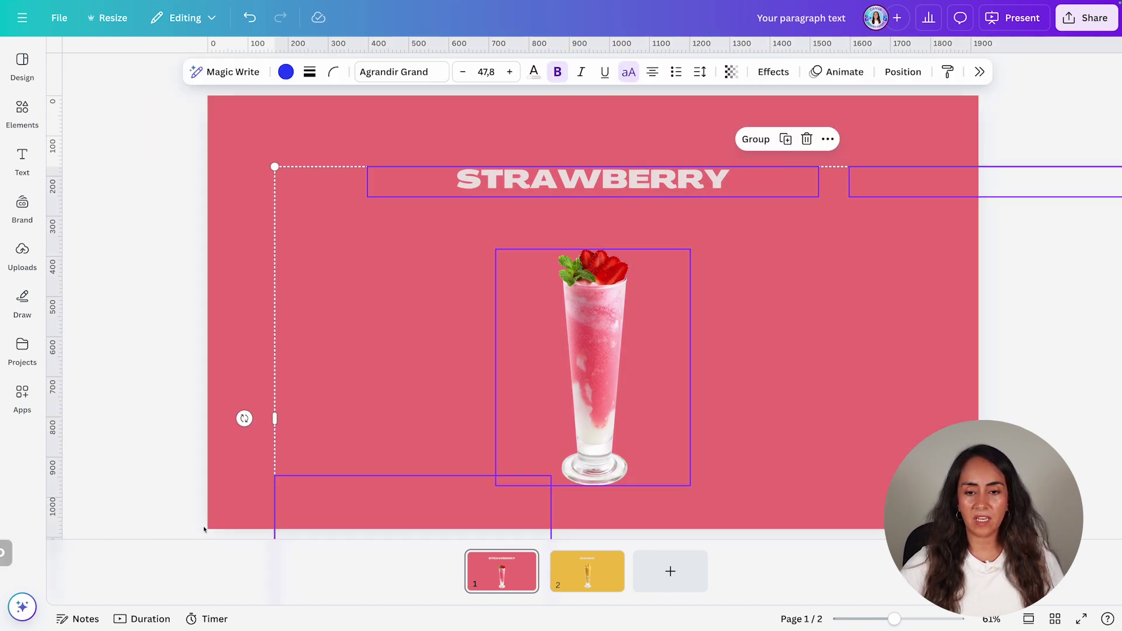
click(1003, 332)
drag(703, 131, 588, 311)
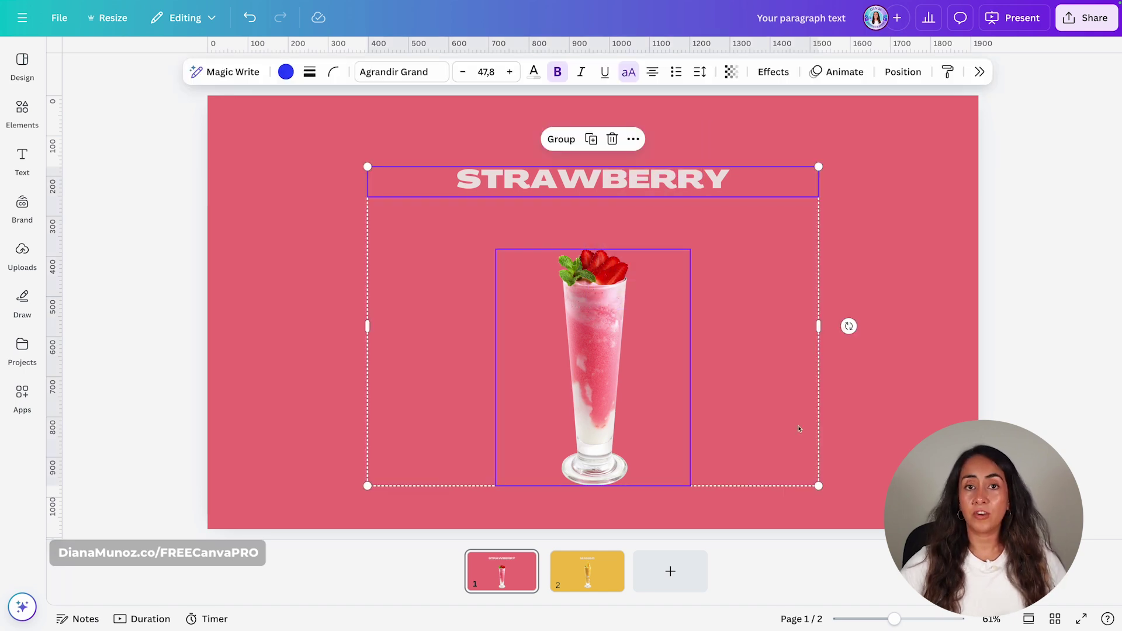
click(587, 570)
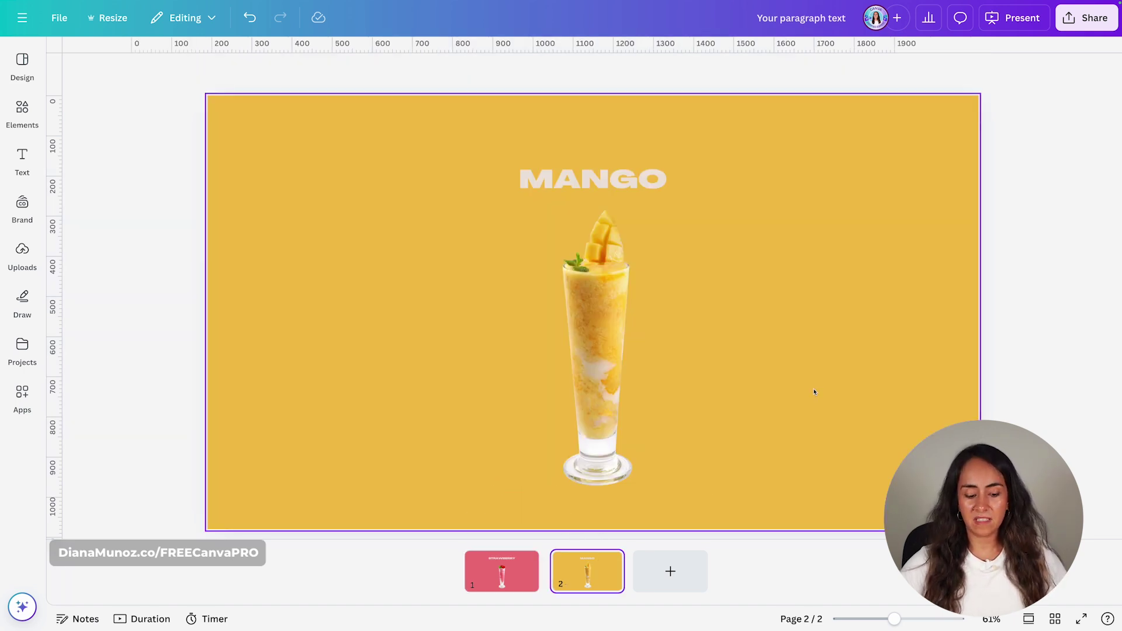
key(ctrl+v)
- Align the pasted strawberry glass over the mango glass and move the STRAWBERRY title off the left edge of page 2
drag(600, 348, 612, 348)
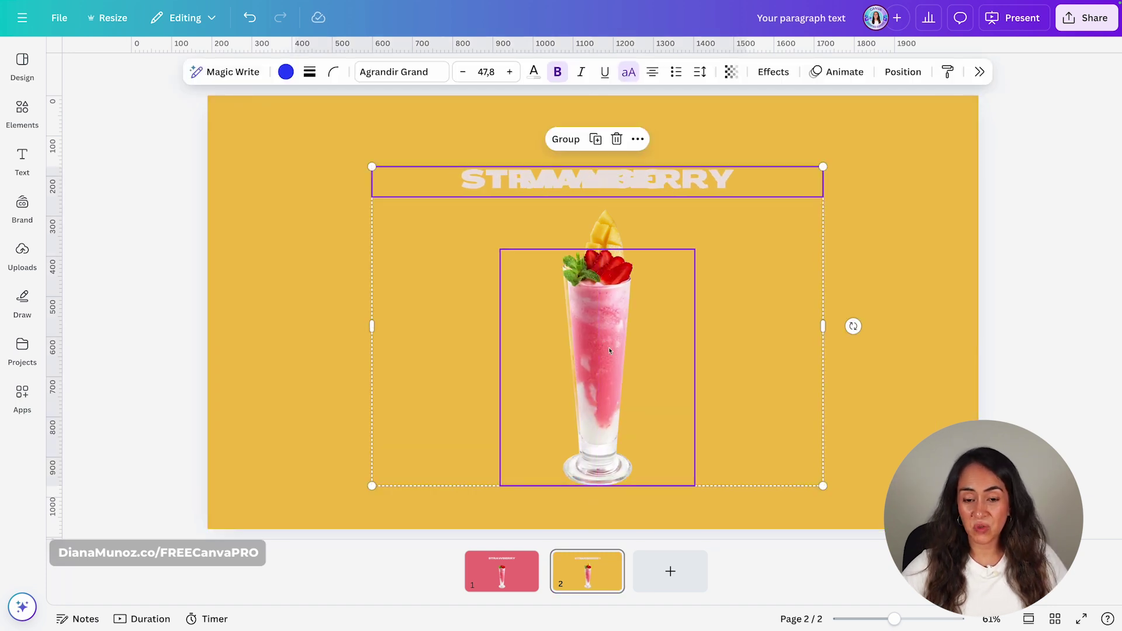
click(730, 362)
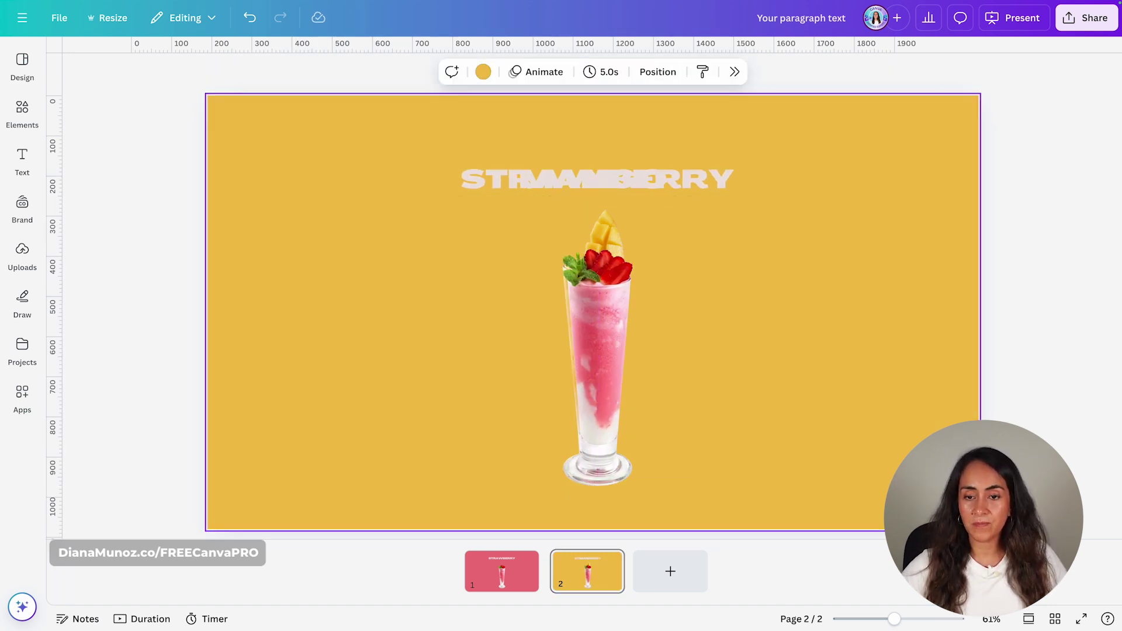
drag(664, 191, 120, 192)
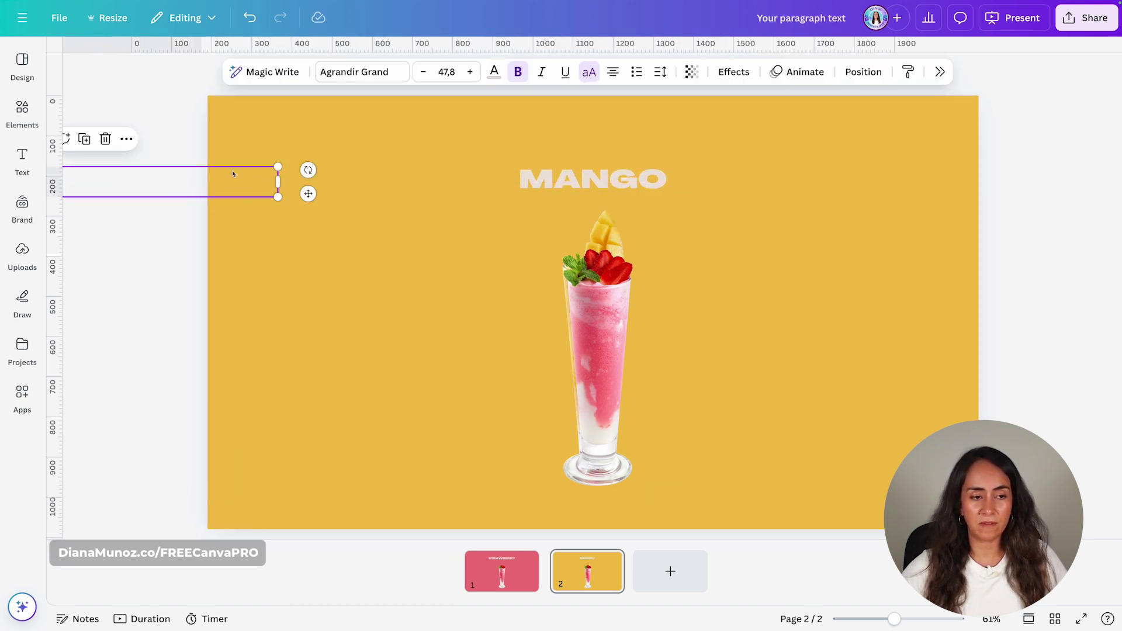
- Rotate the grouped strawberry milkshake 90° clockwise and move it below the bottom edge of page 2, towards the right side
click(668, 313)
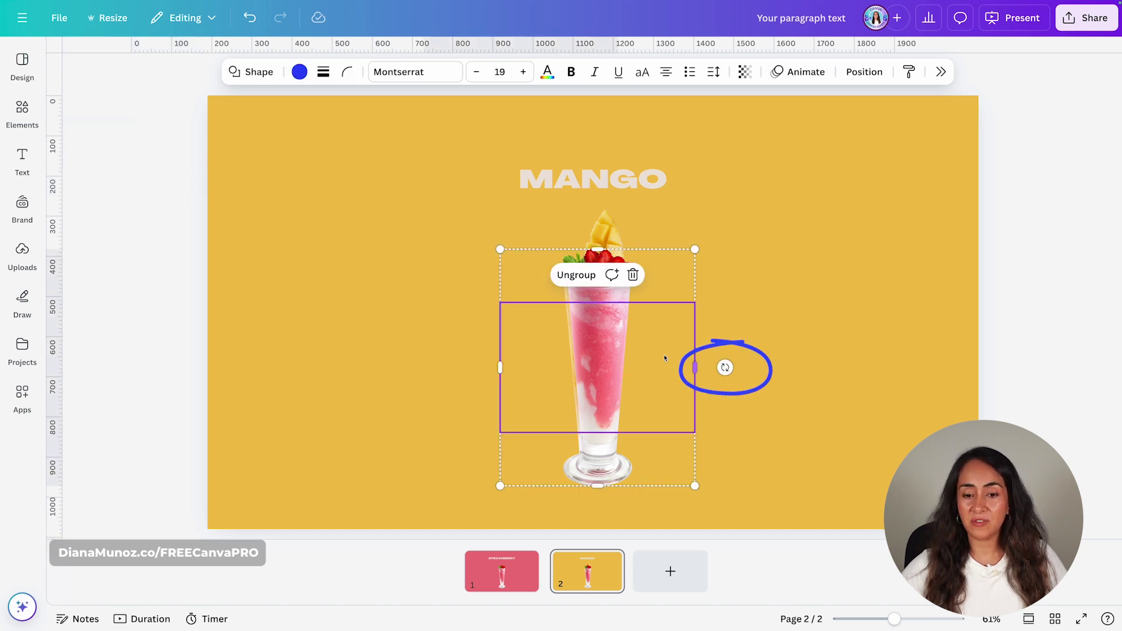
drag(725, 367, 601, 460)
drag(559, 281, 775, 466)
click(998, 87)
drag(998, 87, 166, 506)
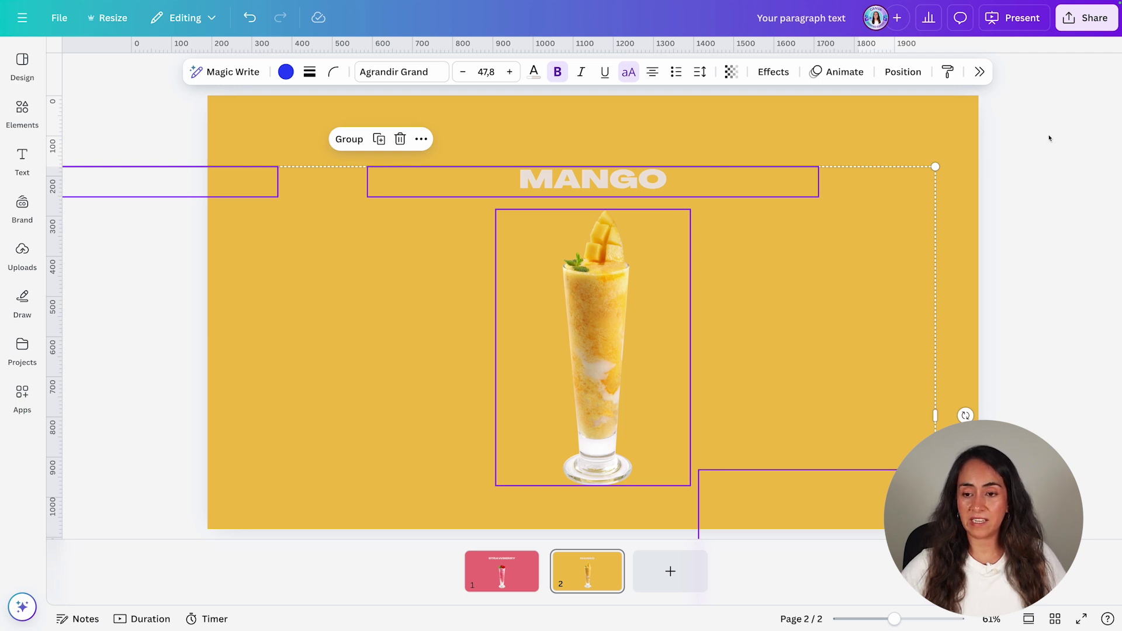
click(1011, 210)
- Duplicate the mango page to create page 3
mouse_move(608, 566)
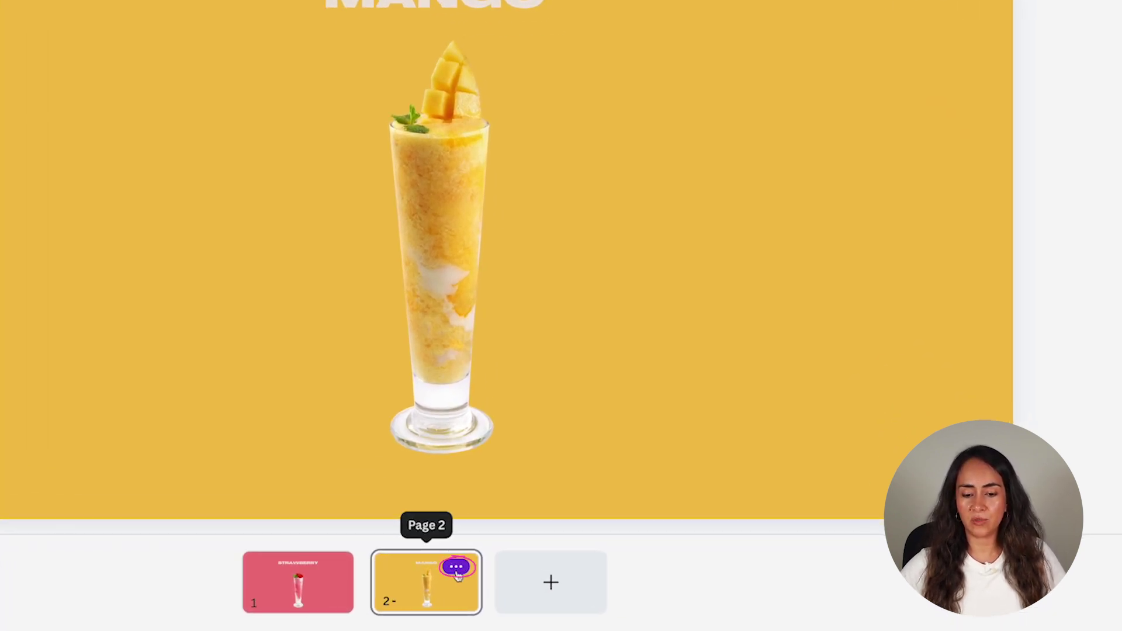
click(456, 568)
click(540, 127)
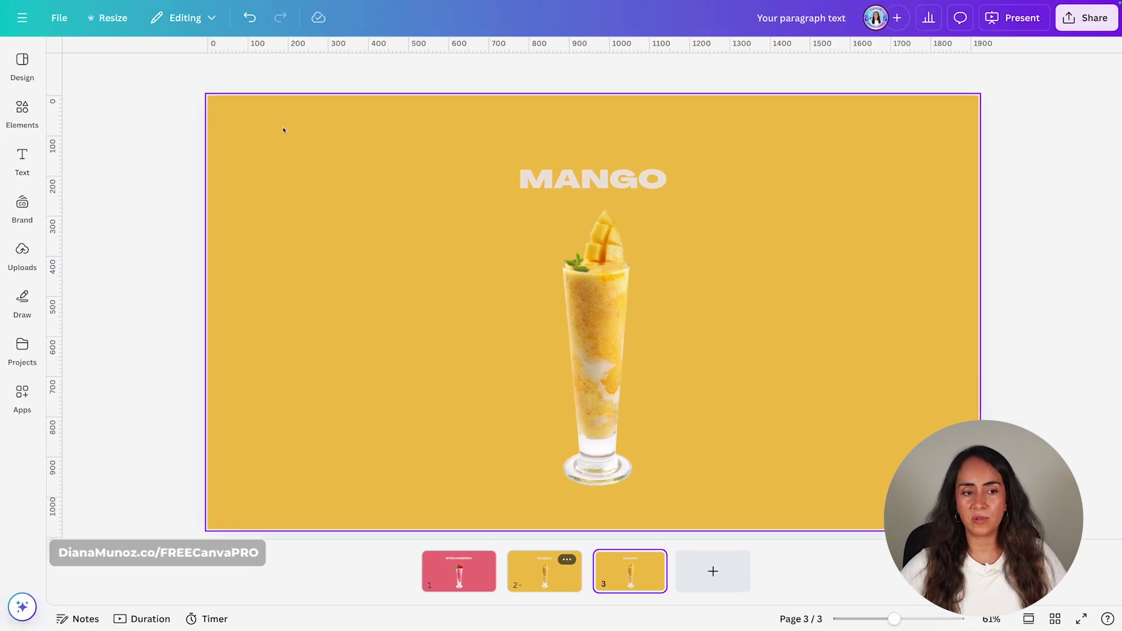
click(861, 521)
click(908, 375)
key(Escape)
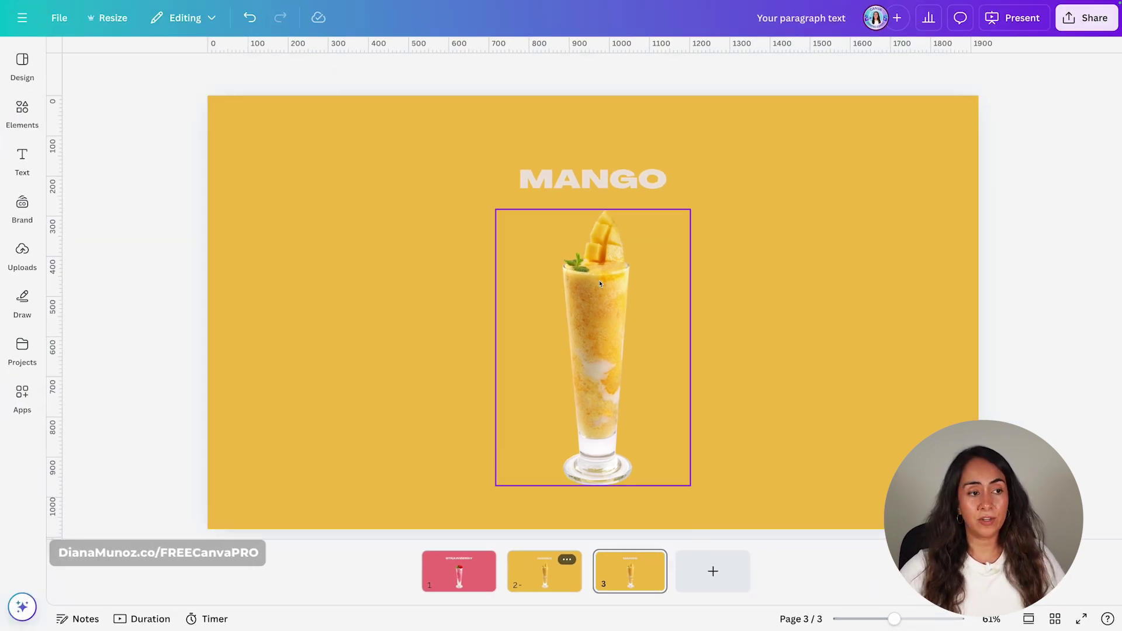
- Add the kiwi milkshake photo from the same collection to page 3, scaled and aligned so its glass covers the mango milkshake
click(30, 127)
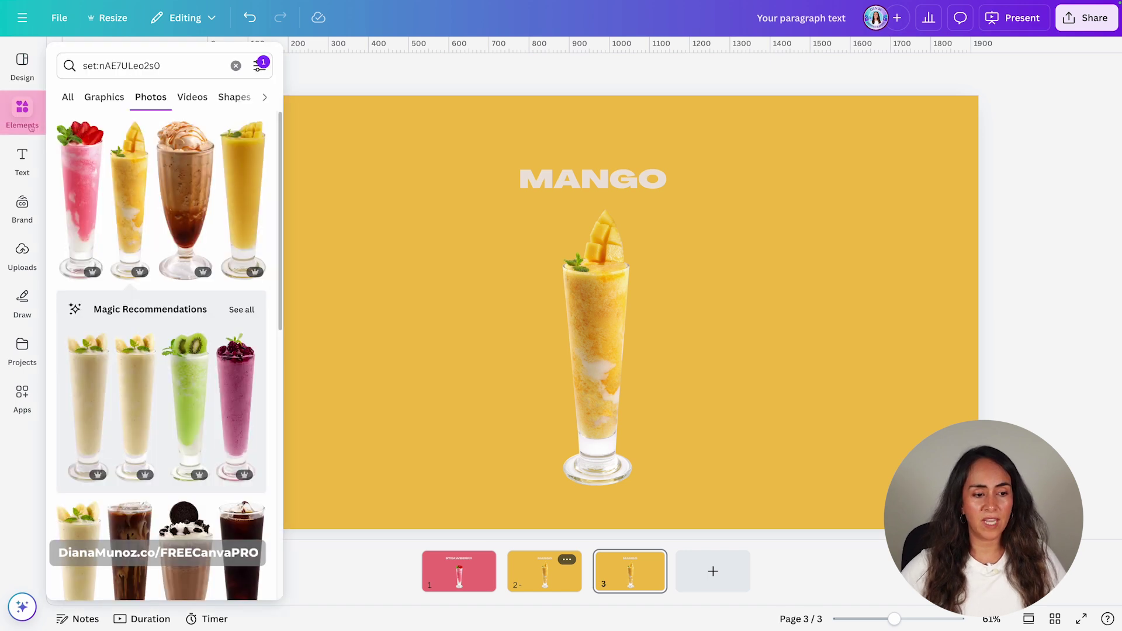
click(189, 390)
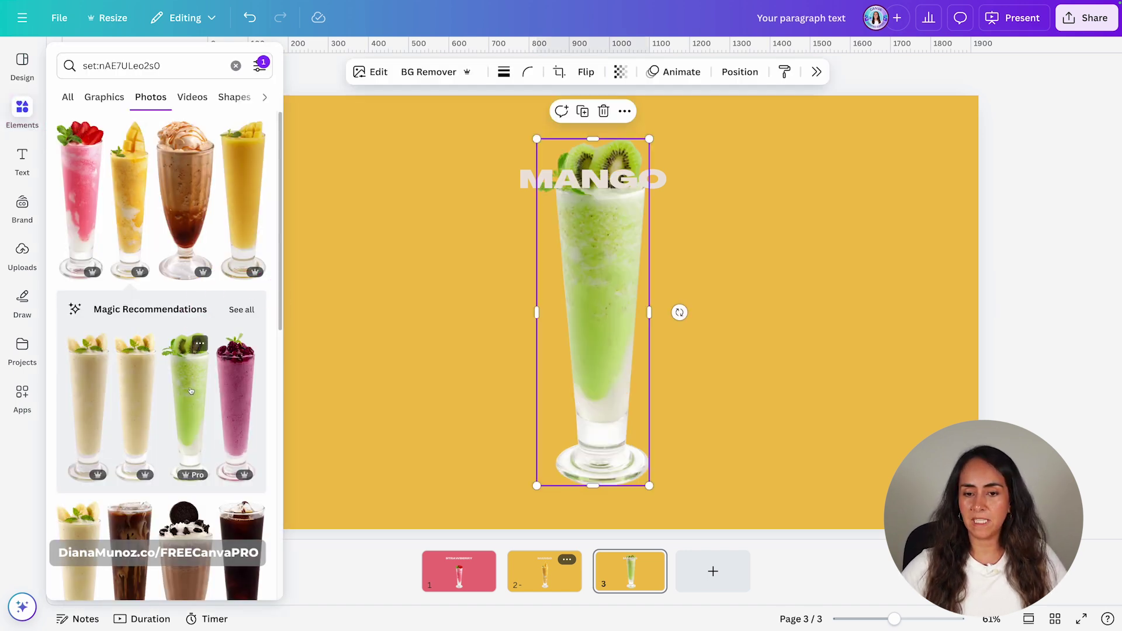
drag(649, 138, 619, 240)
drag(581, 333, 599, 334)
drag(554, 242, 539, 235)
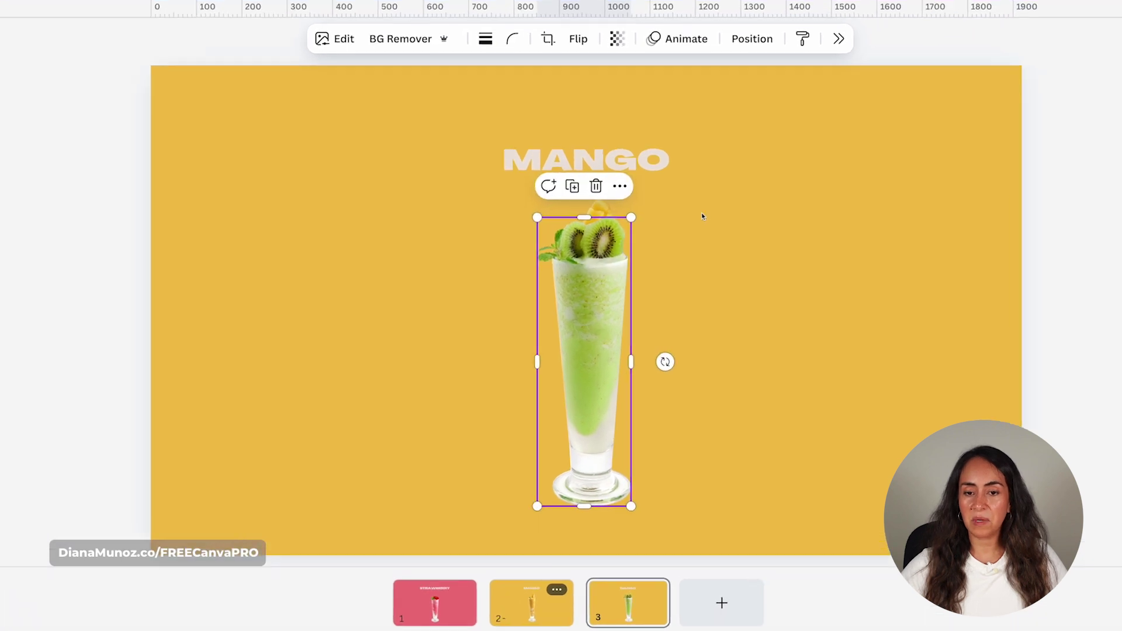
- Ungroup the mango milkshake from the transparent square on page 3 and delete the mango photo underneath the kiwi one
click(670, 231)
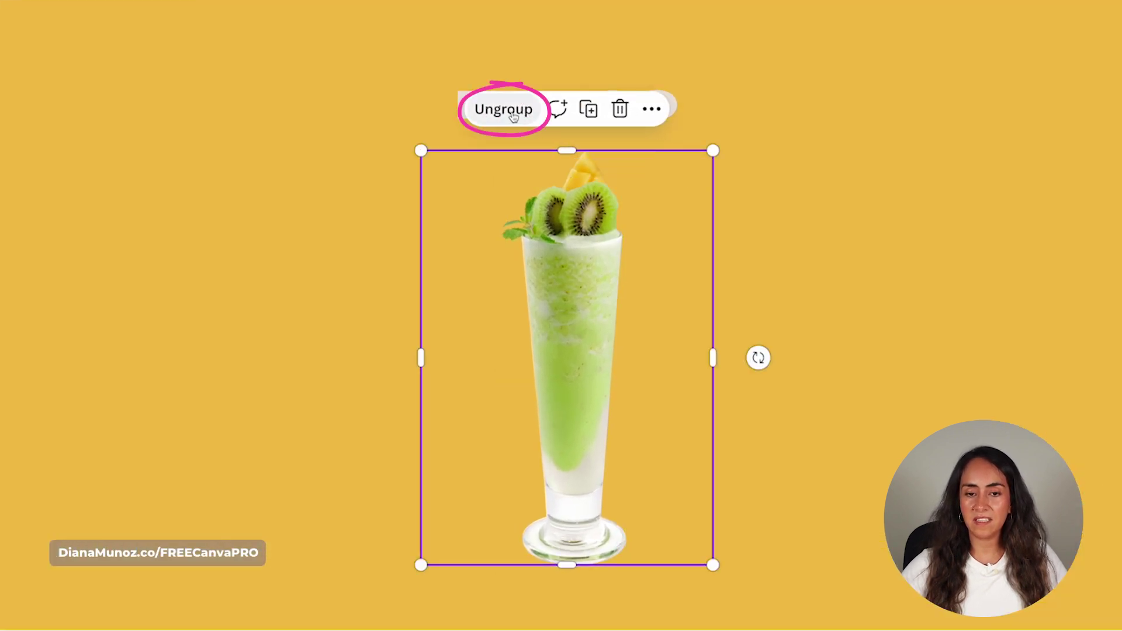
key(ctrl+shift+g)
click(658, 167)
click(590, 167)
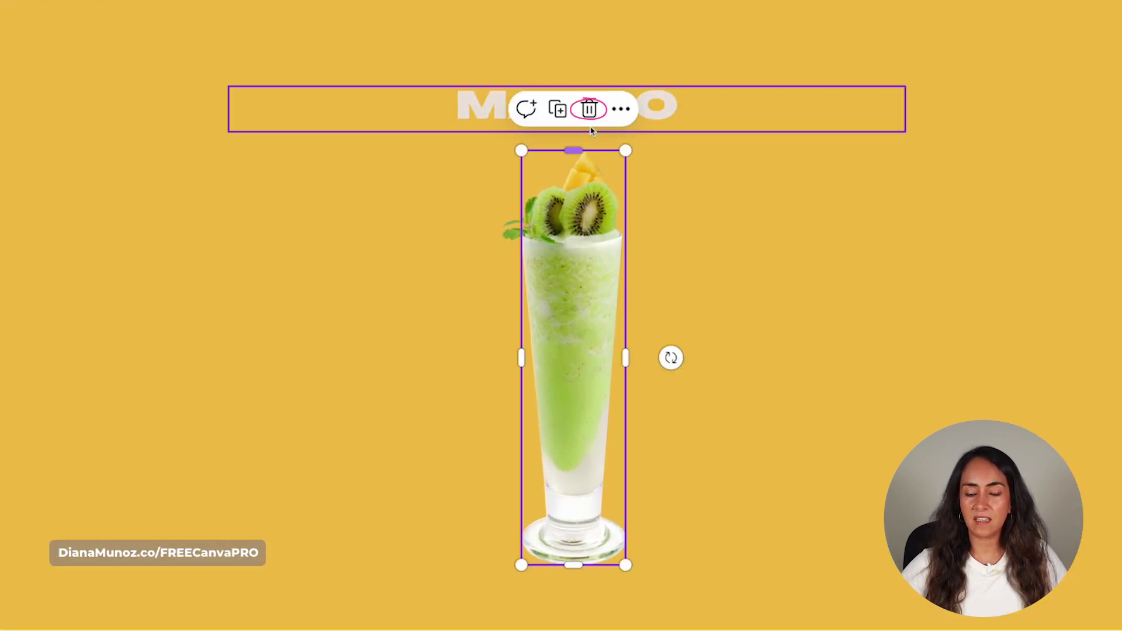
click(589, 108)
- Group the kiwi milkshake photo with the transparent square
drag(902, 168, 368, 543)
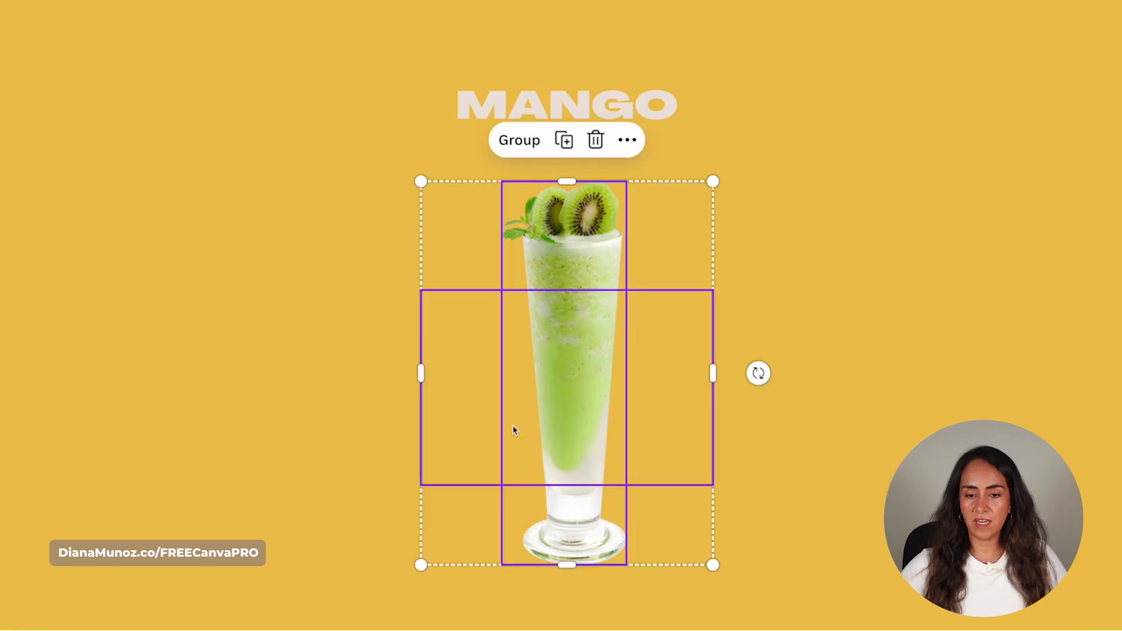
click(518, 140)
- Change the title on page 3 to KIWI
click(566, 105)
double_click(567, 105)
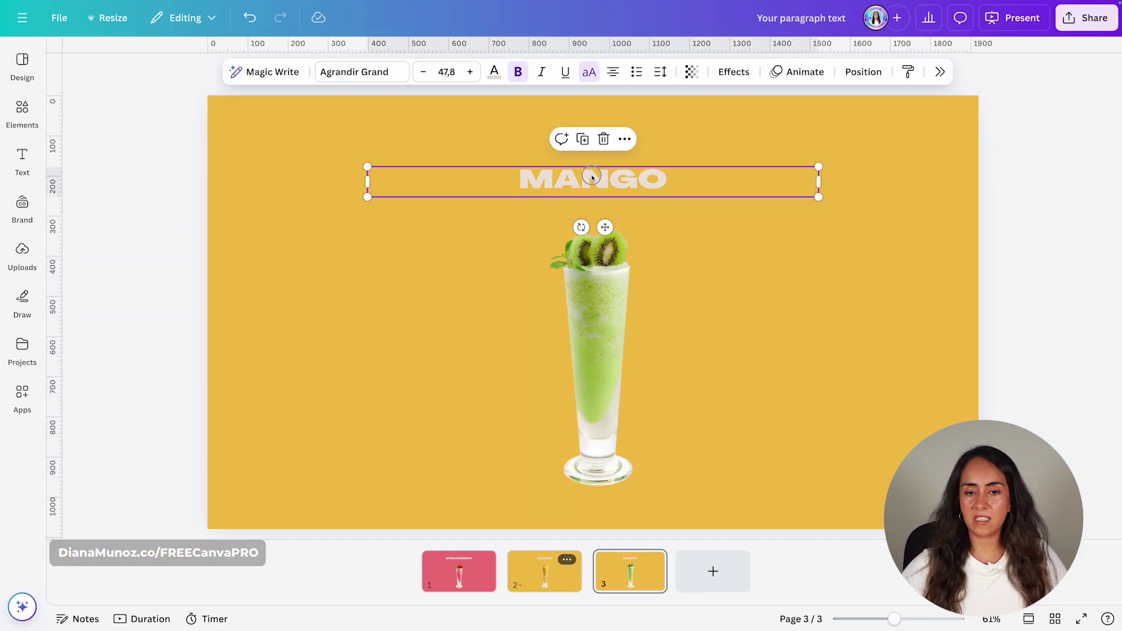
text(KIWI)
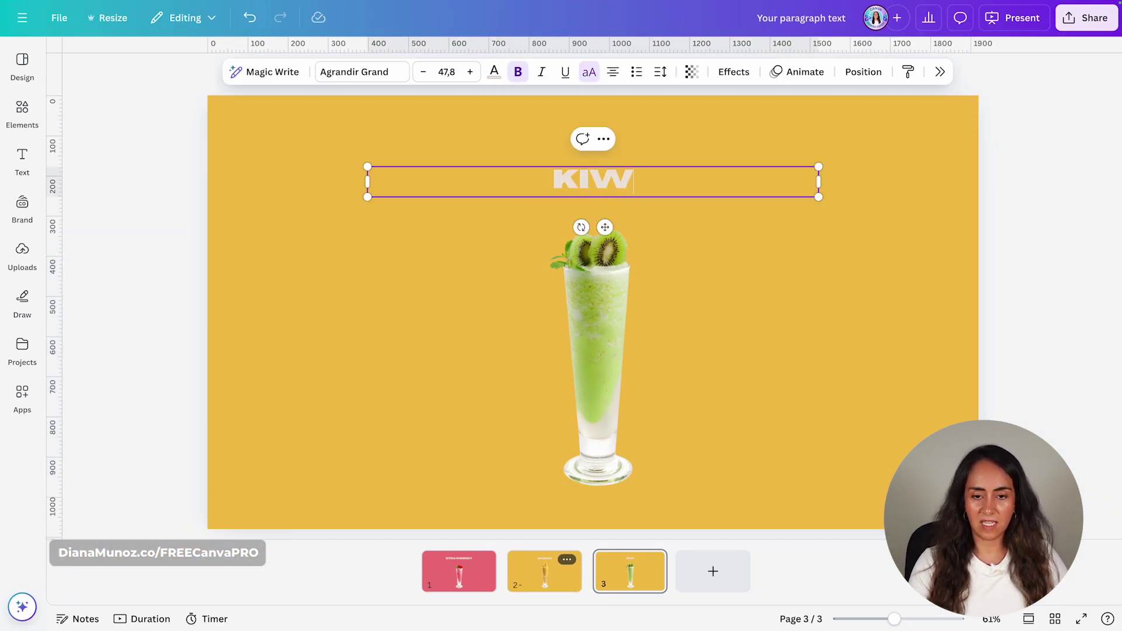
click(852, 299)
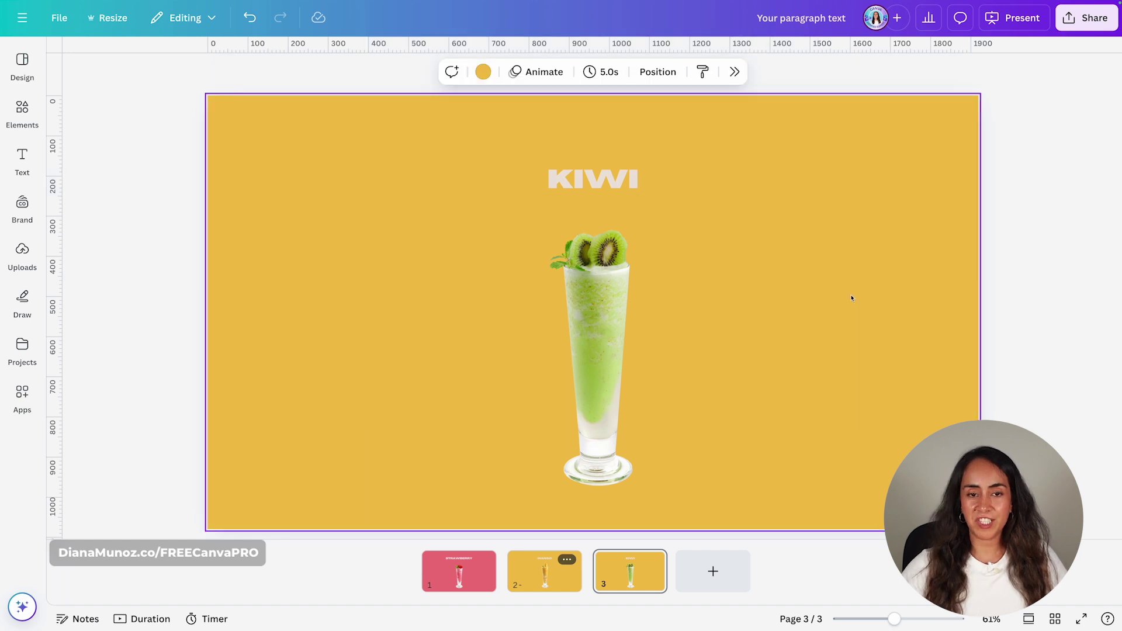
- Change the background of page 3 to the green sampled from the kiwi milkshake photo
click(483, 71)
scroll(1037, 477, down, 2)
click(1054, 448)
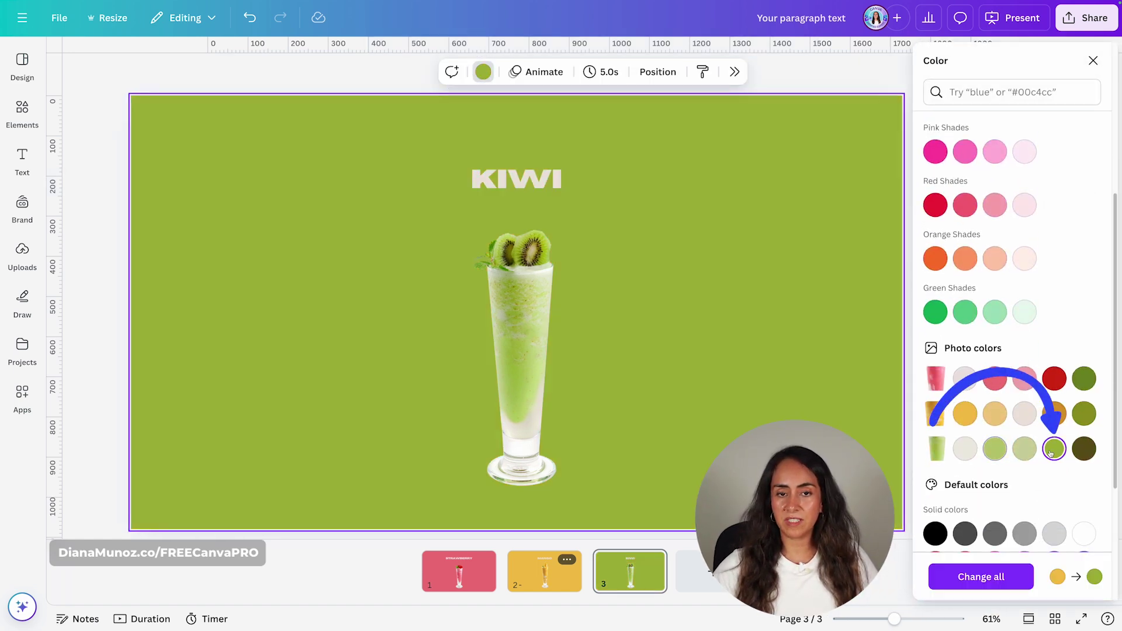
click(856, 497)
- Copy the KIWI title and kiwi milkshake from page 3 to page 2, centred over the mango title and glass
drag(885, 119, 453, 462)
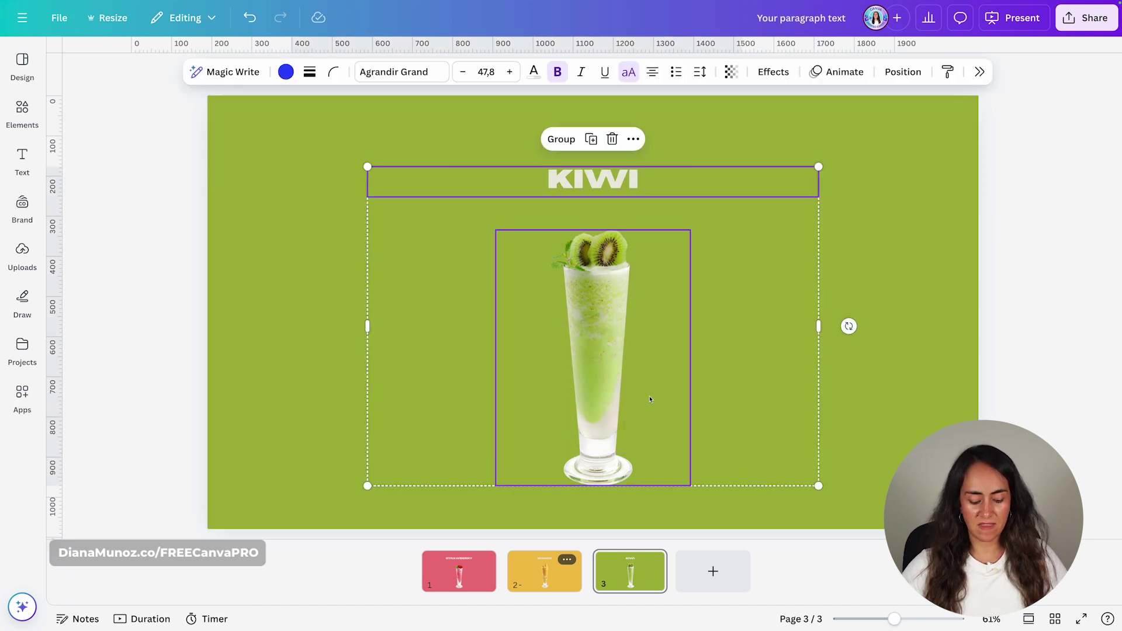
click(566, 560)
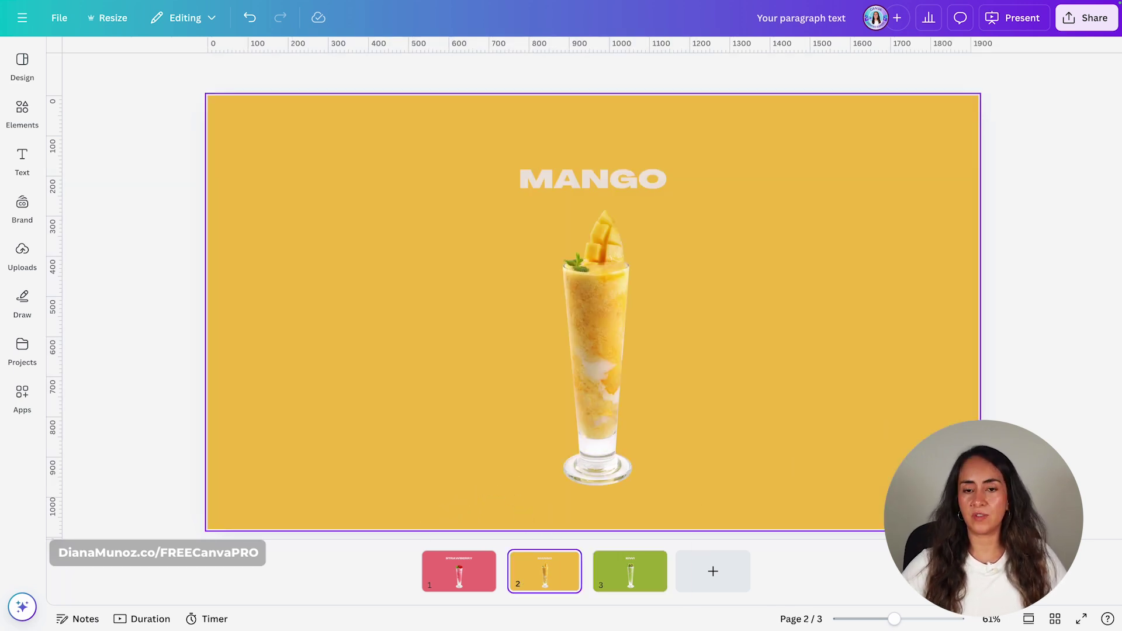
key(ctrl+v)
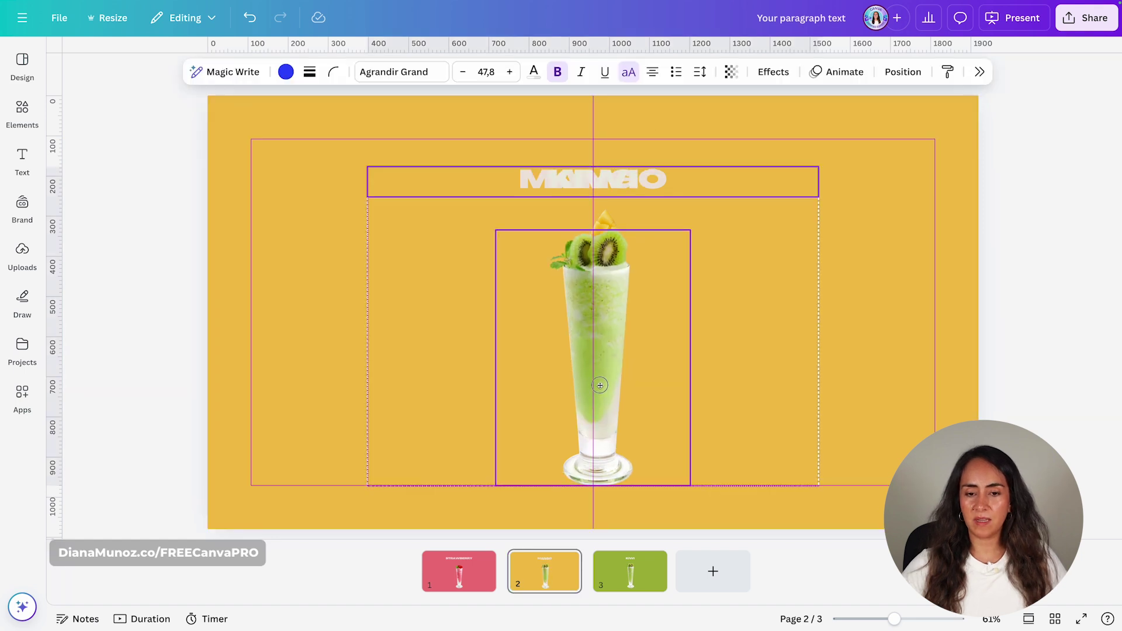
drag(600, 386, 601, 387)
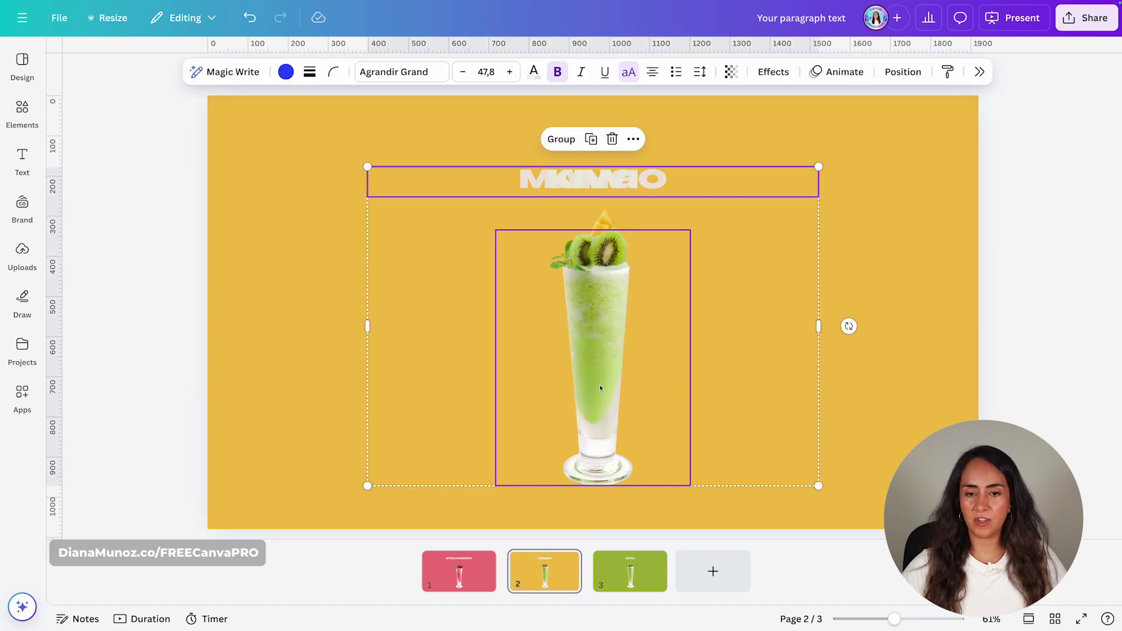
- Move the KIWI title on page 2 horizontally until its text lies beyond the page's right edge
click(914, 286)
click(580, 186)
drag(389, 186, 826, 181)
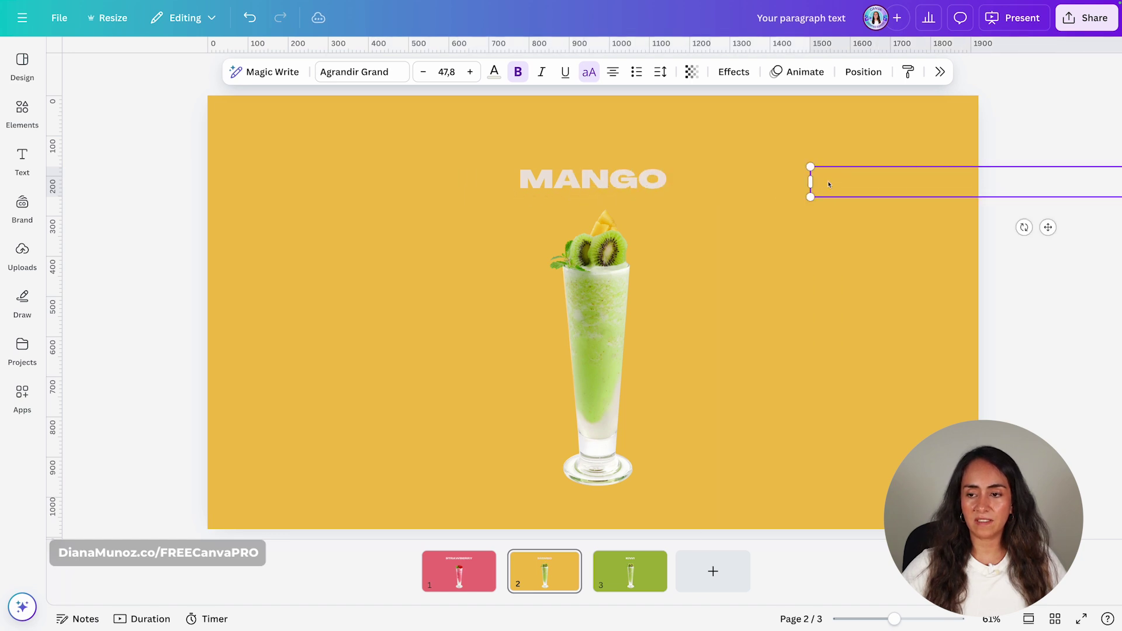
click(964, 464)
- Rotate the kiwi milkshake on page 2 a quarter turn counterclockwise and place it below the page's lower-left part
drag(602, 311, 408, 308)
drag(526, 354, 402, 197)
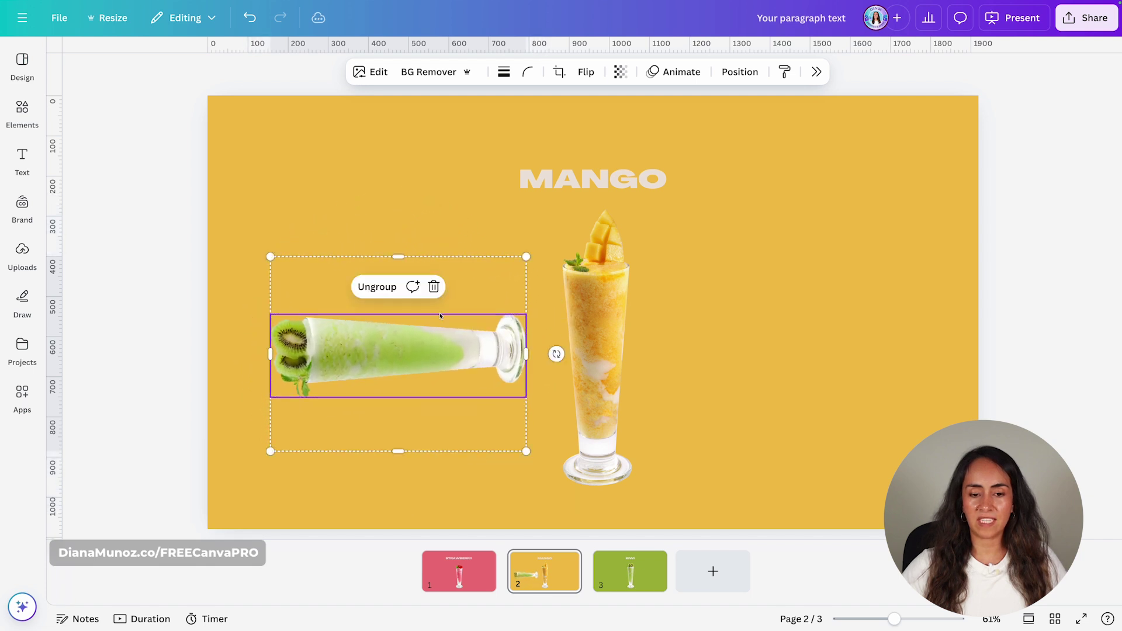
drag(477, 273, 473, 490)
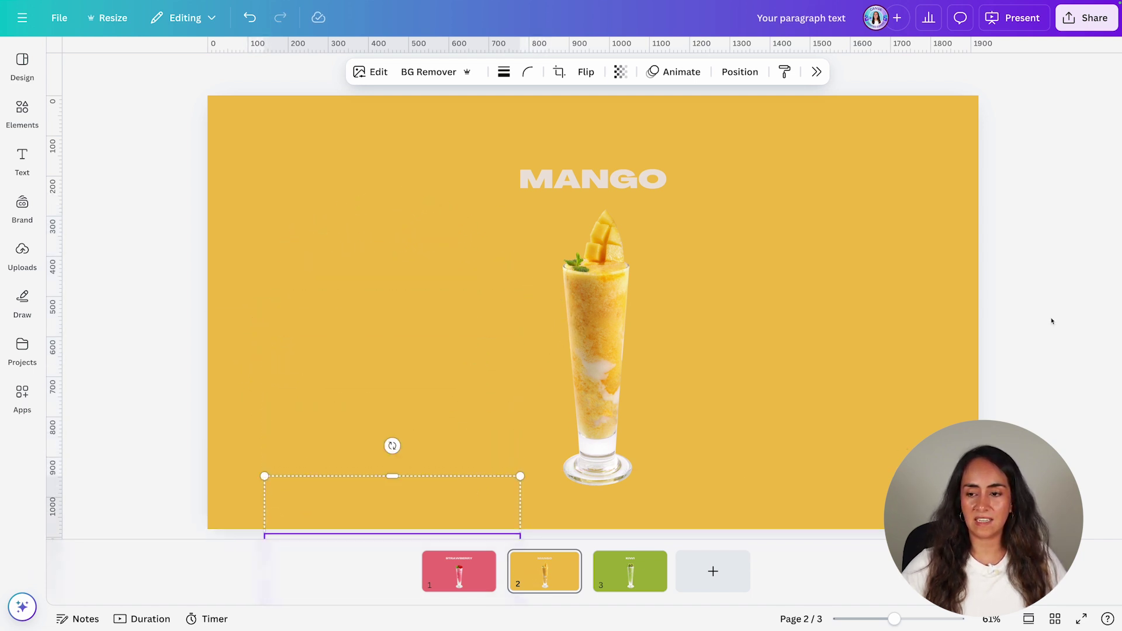
click(923, 402)
- Copy the MANGO title and mango milkshake from page 2 to page 3, aligned over the kiwi title and glass
drag(645, 135, 576, 446)
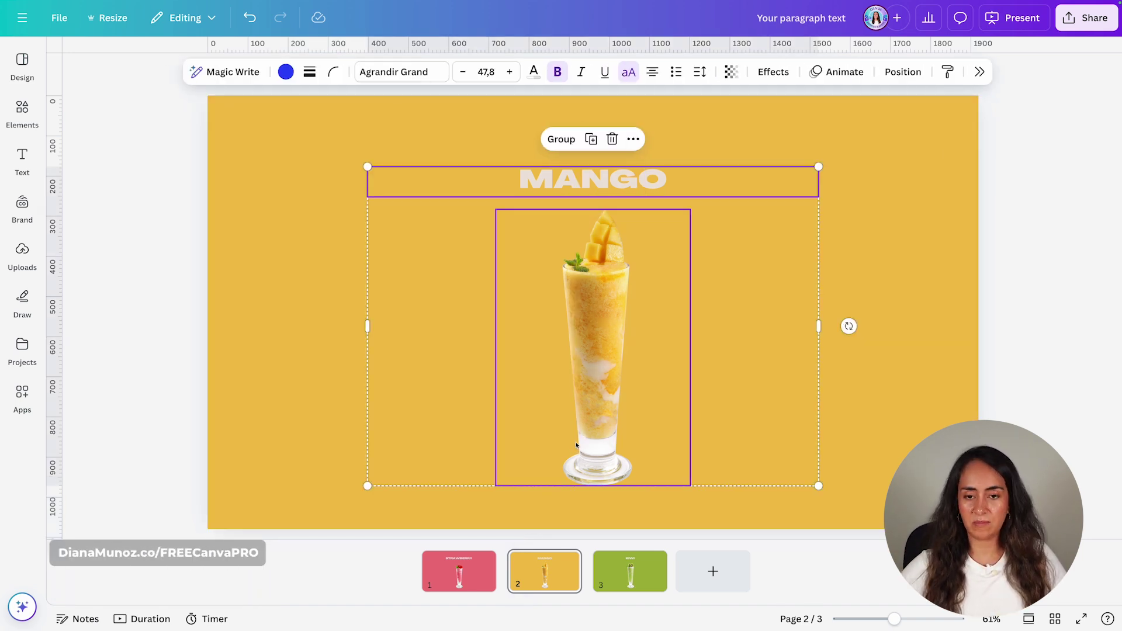
key(ctrl+c)
click(629, 571)
key(ctrl+v)
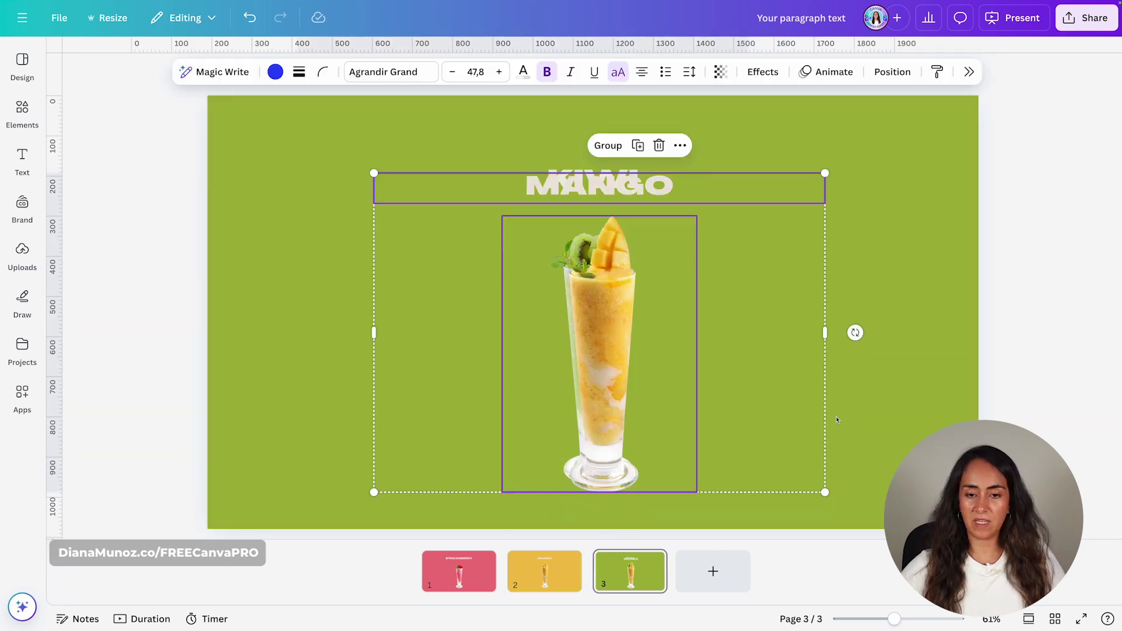
drag(595, 342, 588, 336)
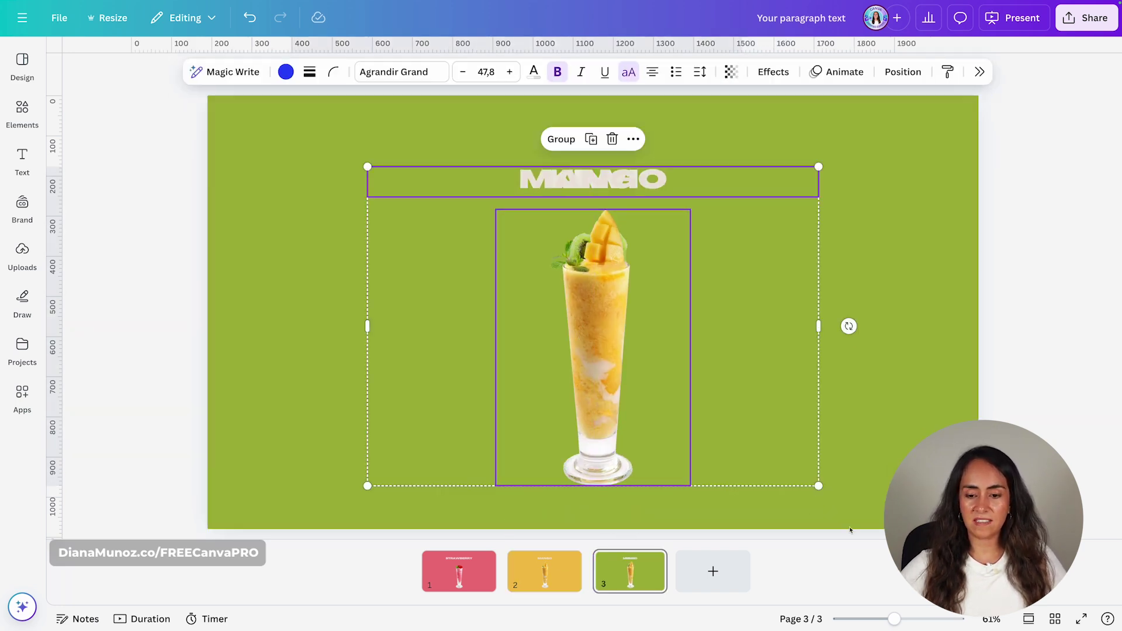
- Move the MANGO title past page 3's left edge, then turn the mango milkshake a quarter turn clockwise and move it off the page
click(849, 326)
drag(589, 184, 146, 188)
click(601, 316)
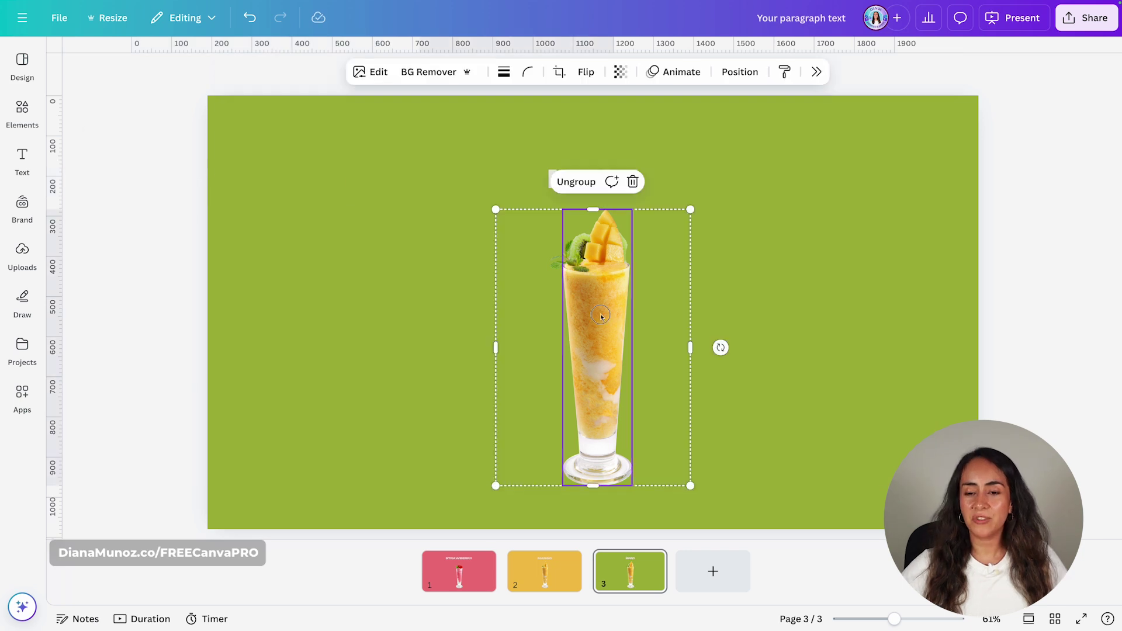
drag(721, 348, 588, 471)
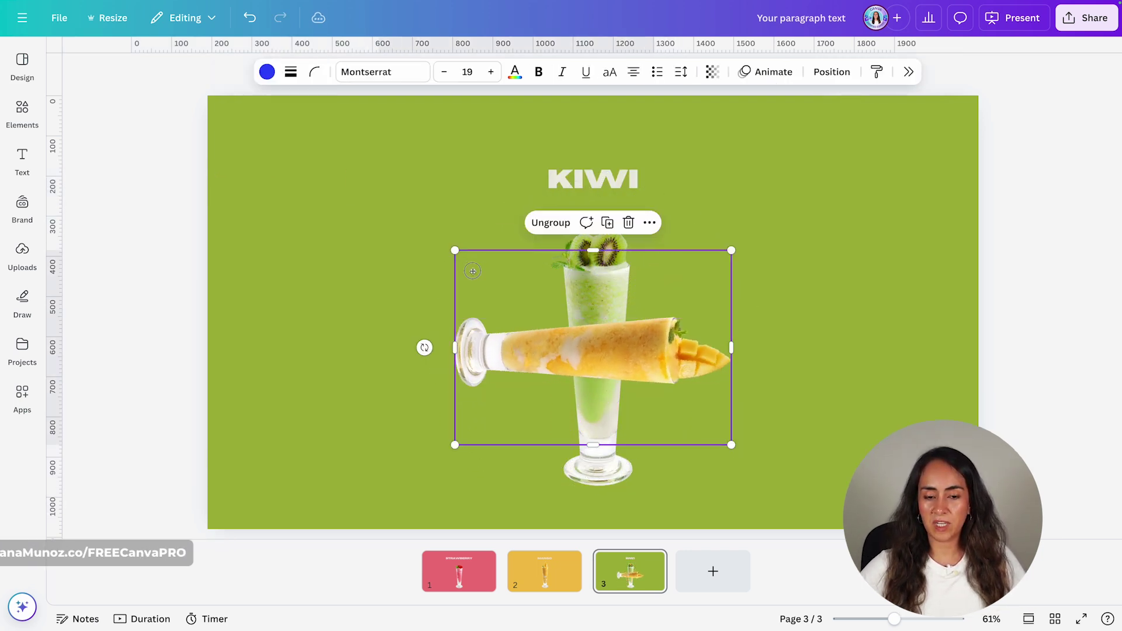
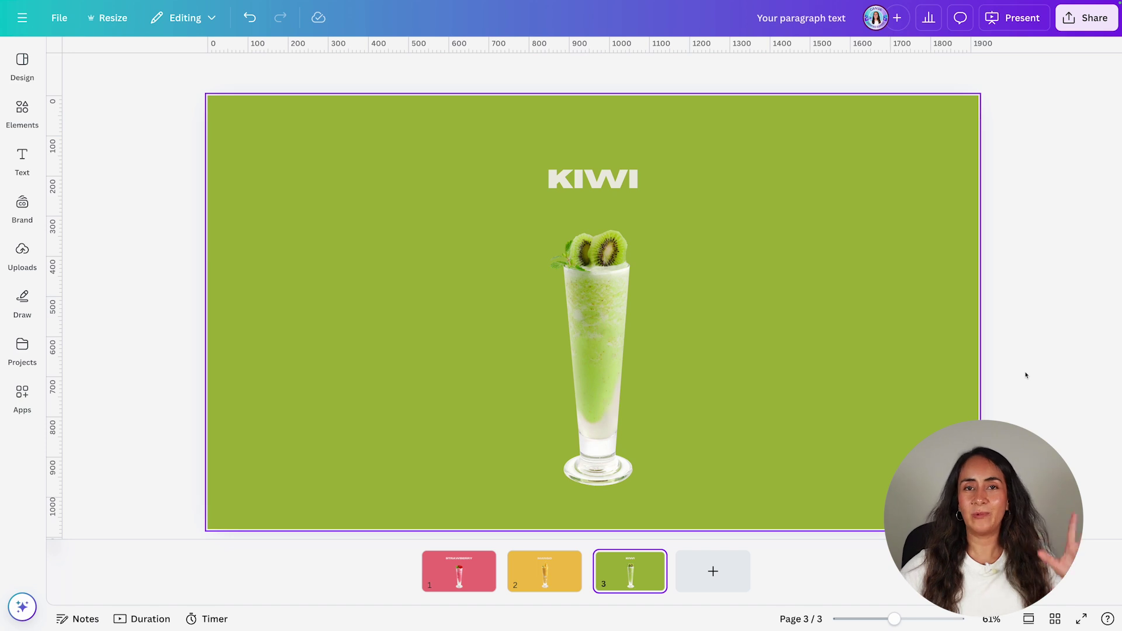
- Examine the layers of page 1, checking its visible items and the mango title and milkshake placed off the page
click(481, 574)
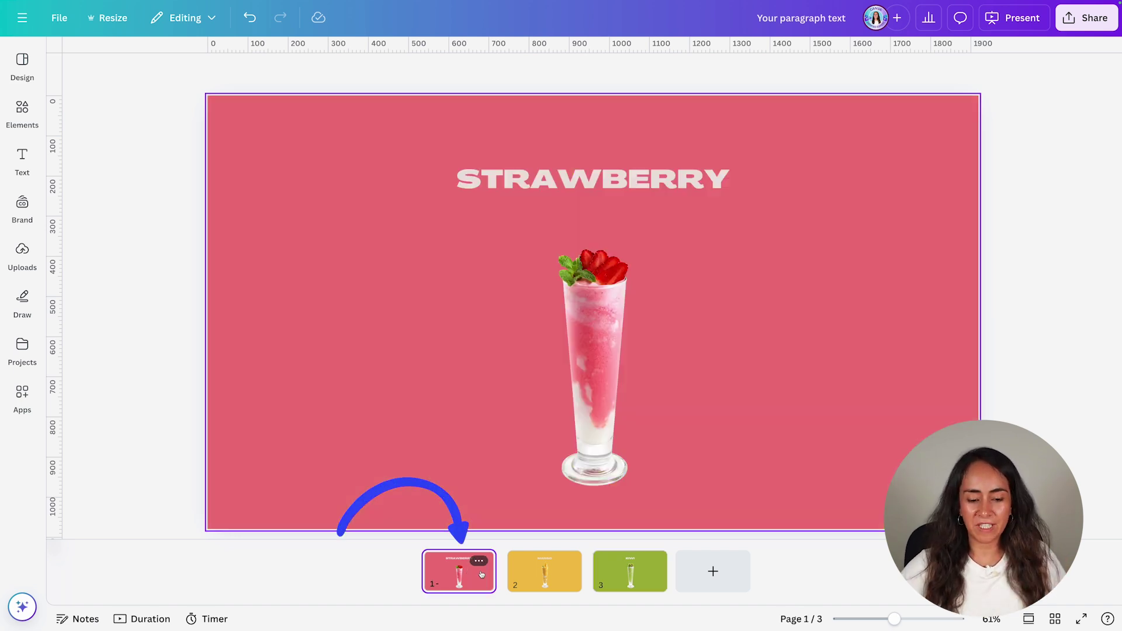
click(671, 176)
click(863, 70)
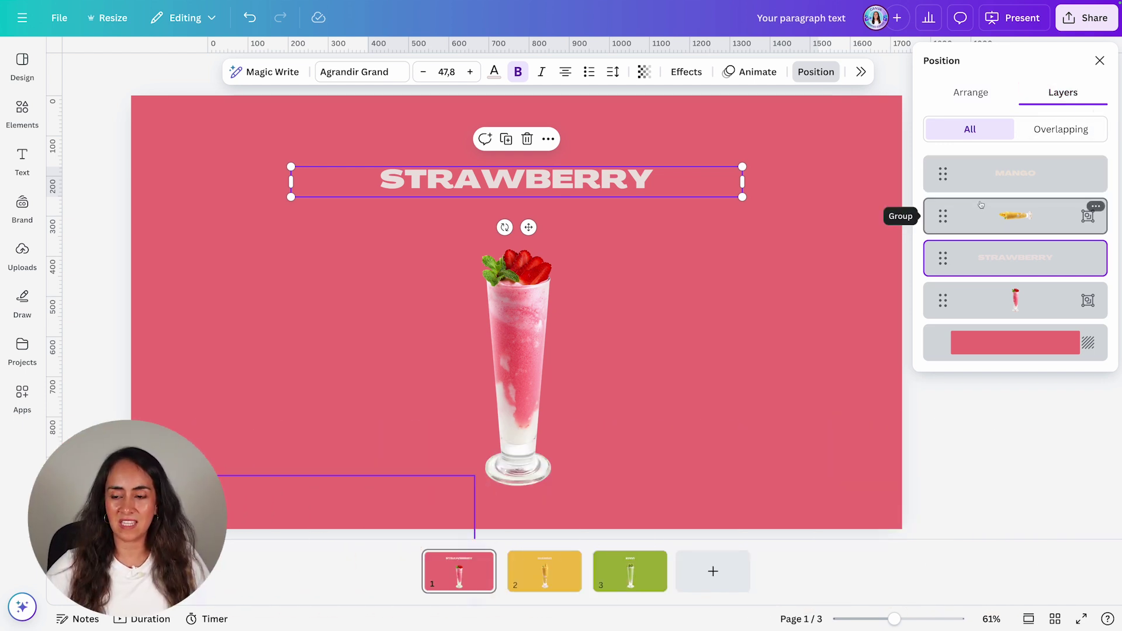
drag(92, 95, 904, 503)
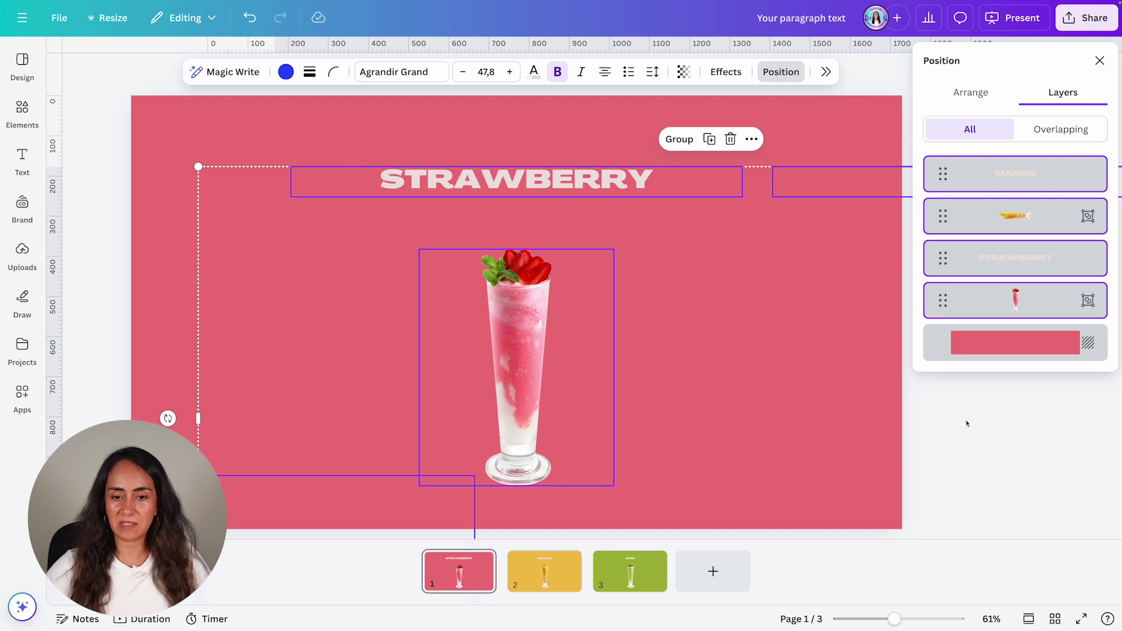
shift+click(851, 186)
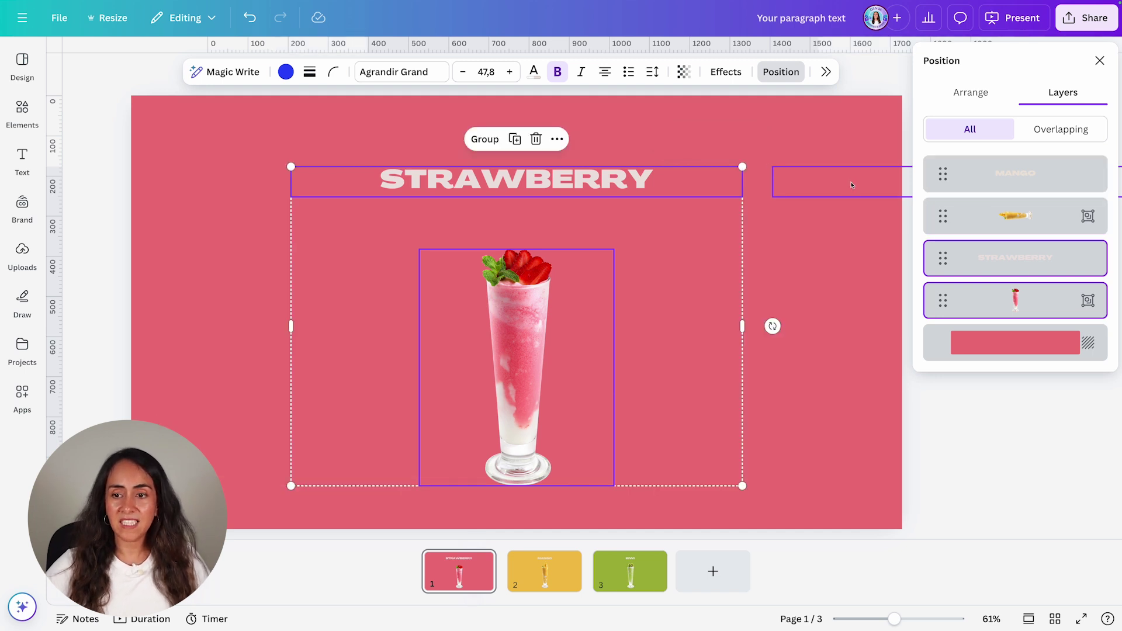
click(833, 175)
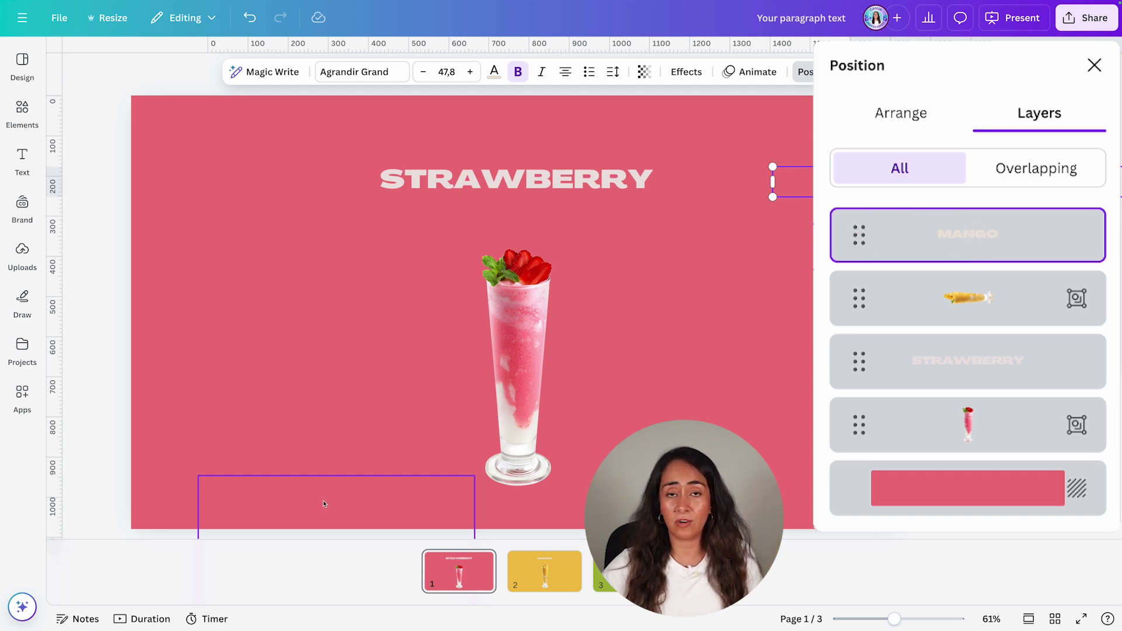
- Examine the layers of page 2, checking where the strawberry and kiwi titles and milkshakes sit off the page
click(539, 569)
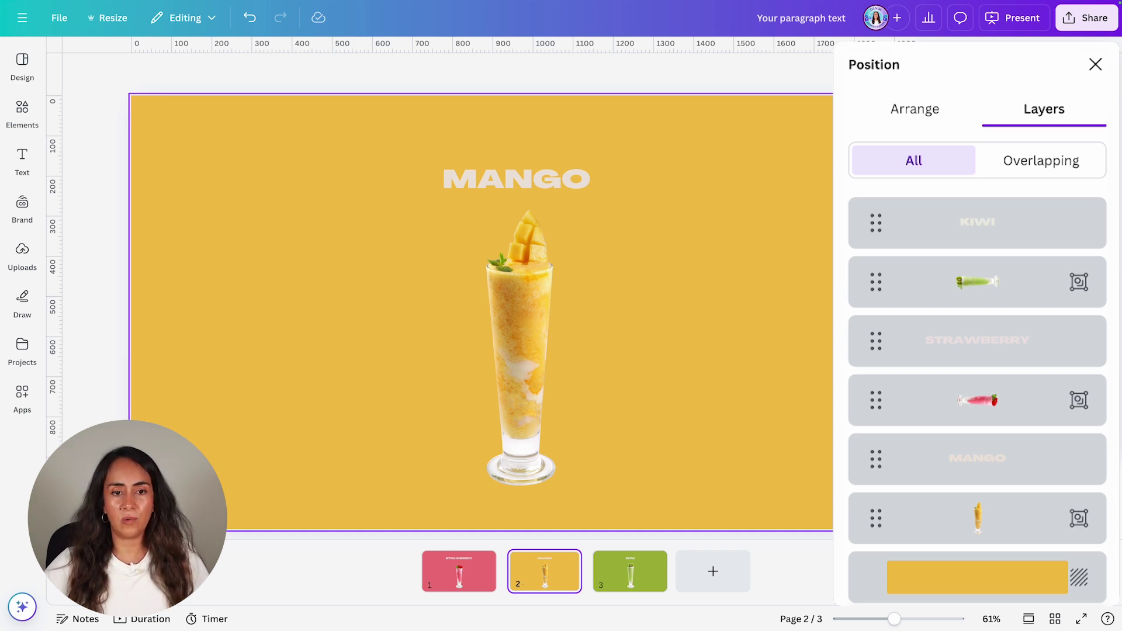
click(180, 191)
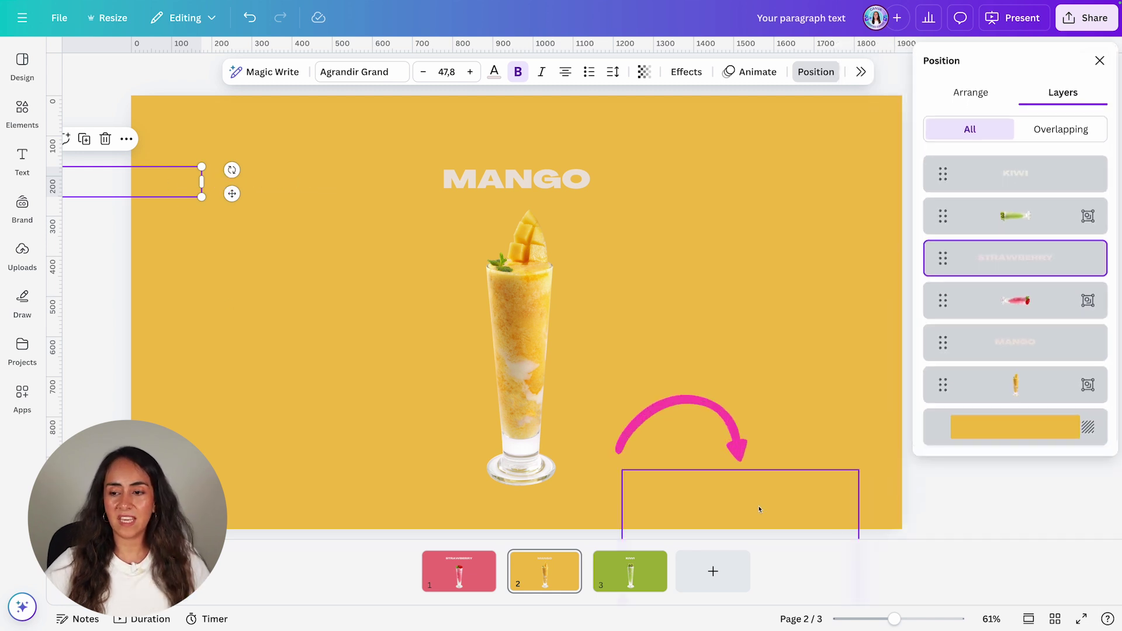
click(759, 509)
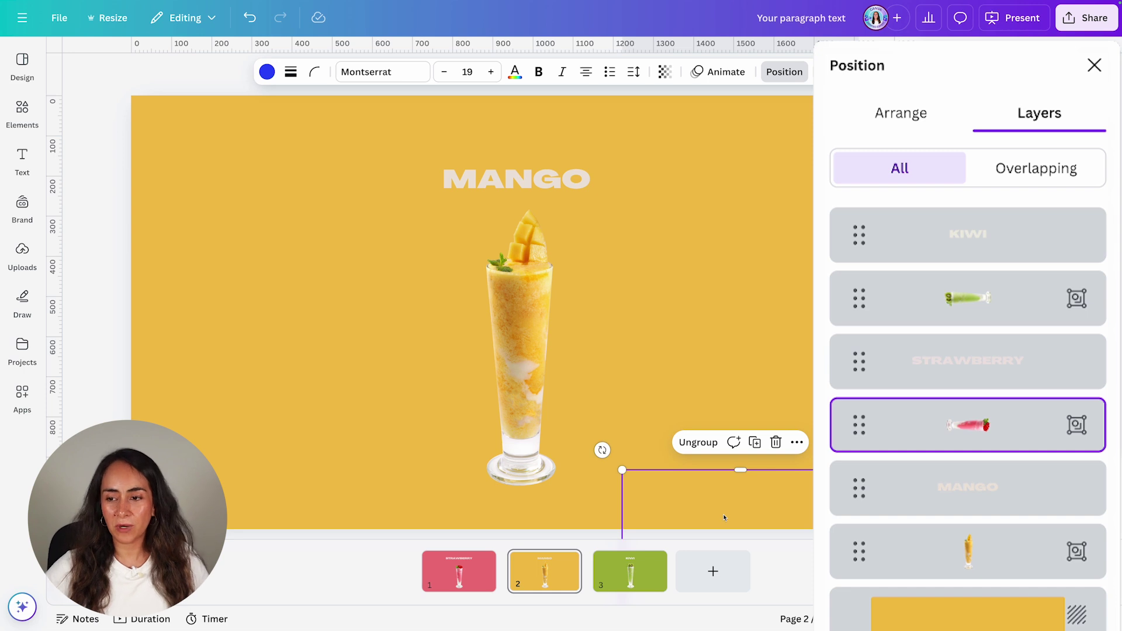
click(967, 234)
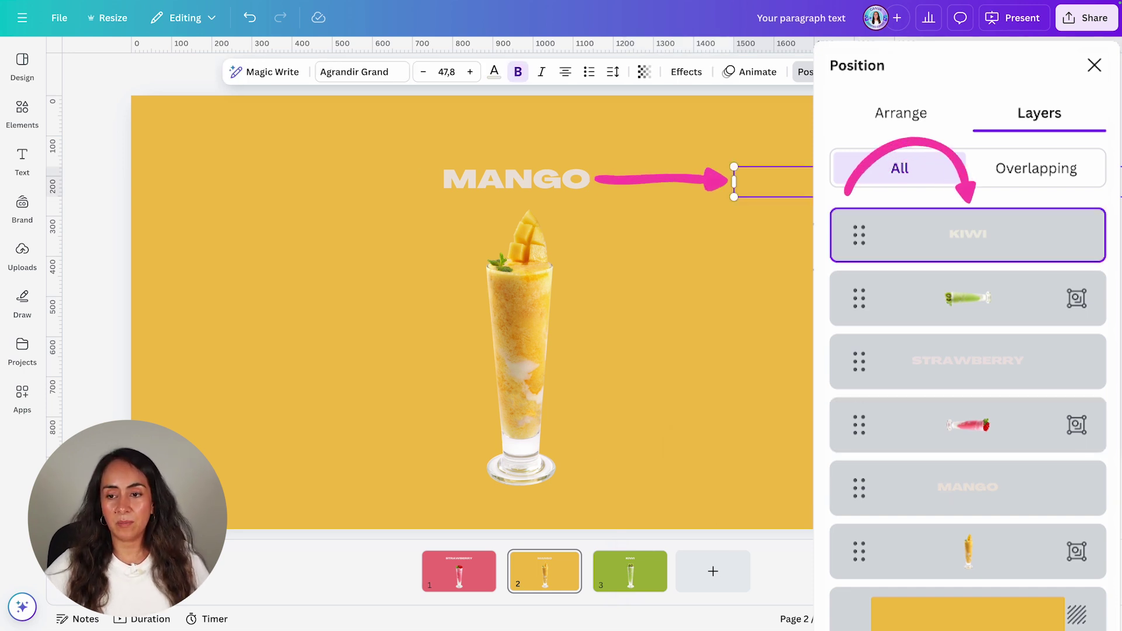
click(274, 514)
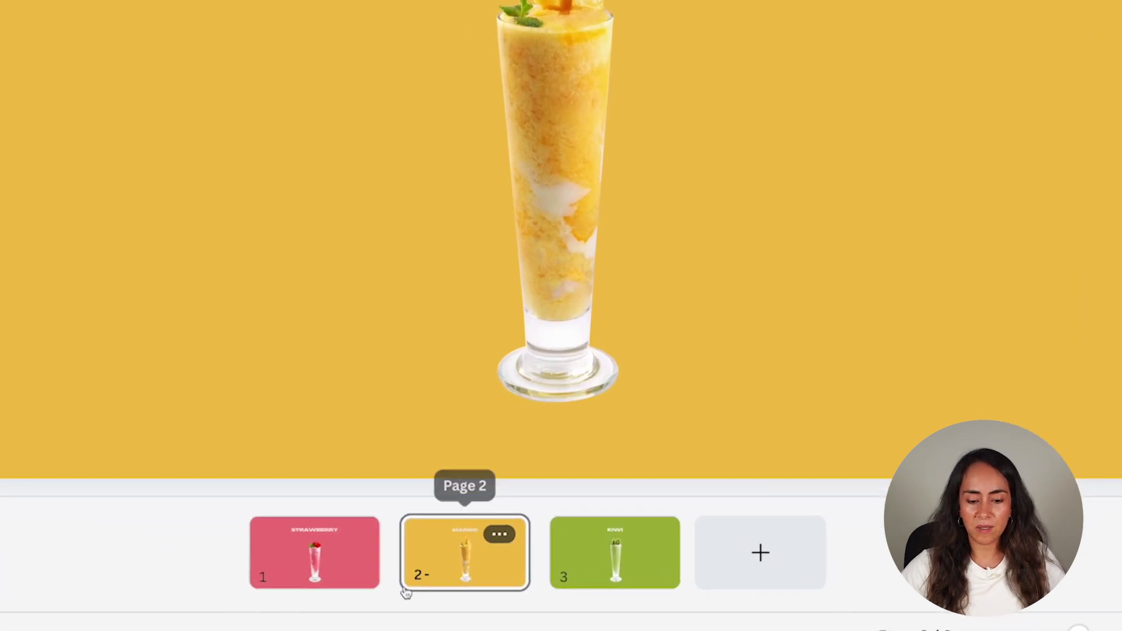
- Add a Match & Move transition lasting 1.5 seconds between pages 1 and 2 and apply it between all pages
mouse_move(385, 571)
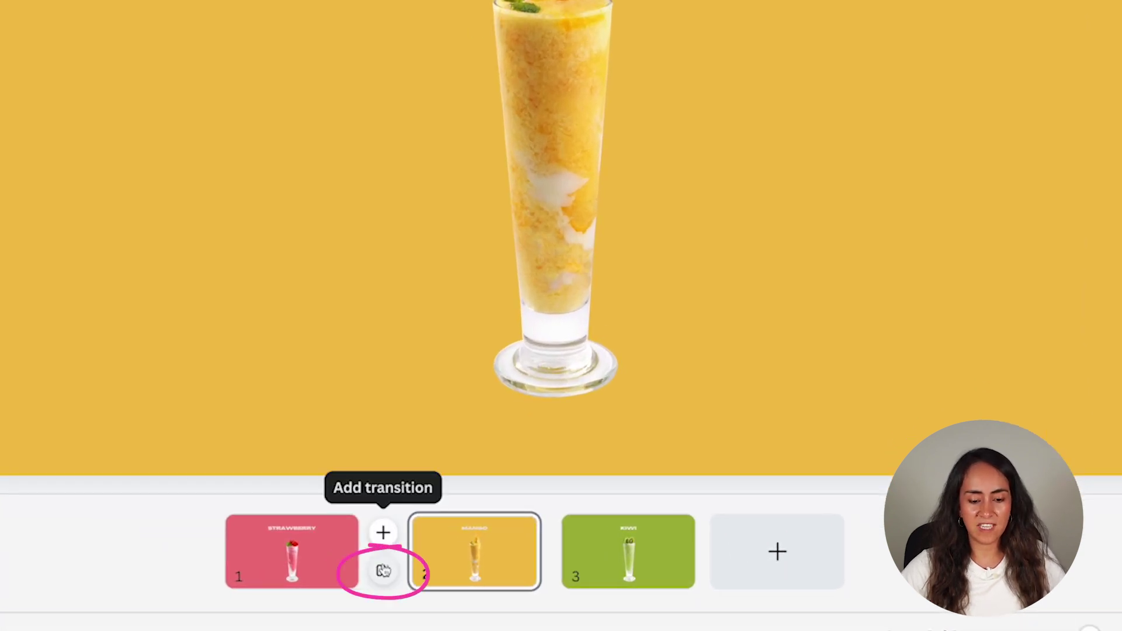
click(384, 572)
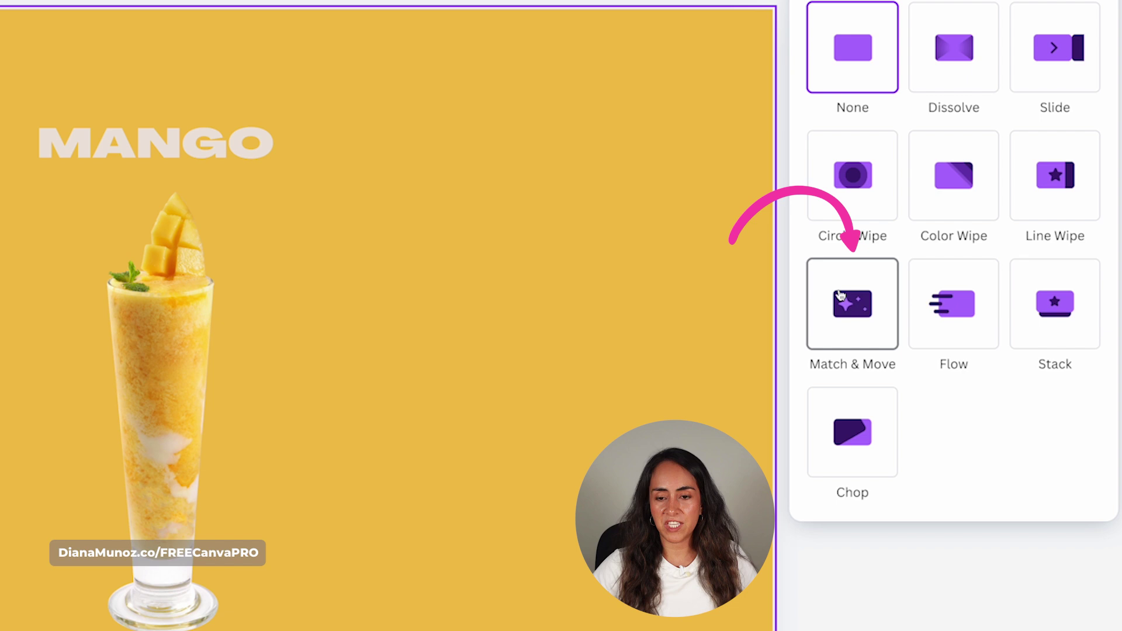
click(853, 379)
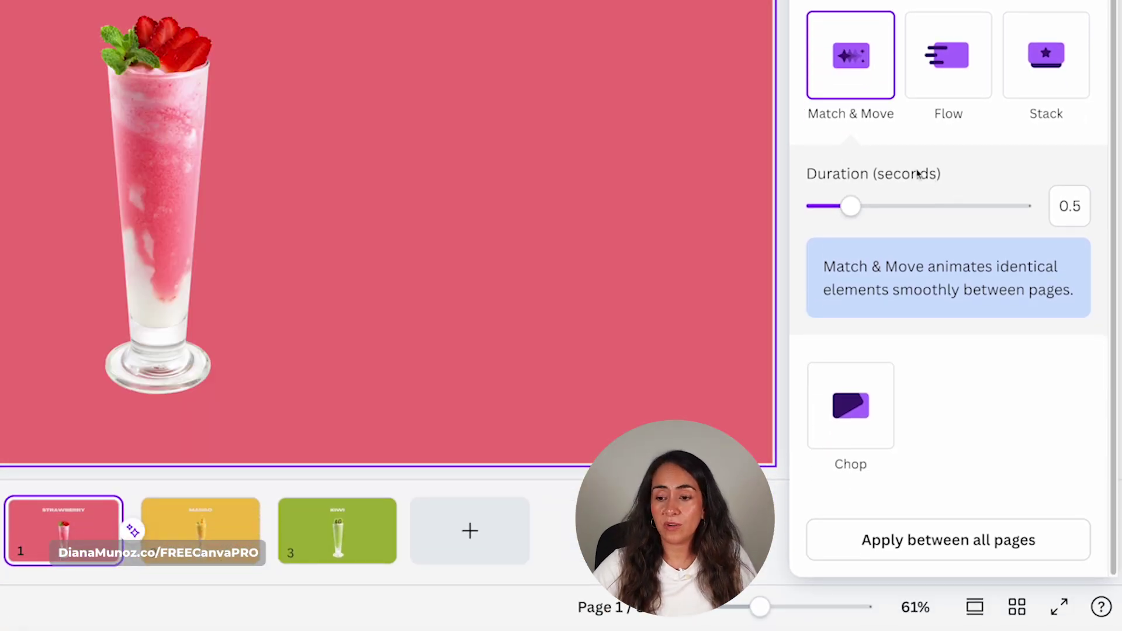
drag(850, 205, 934, 212)
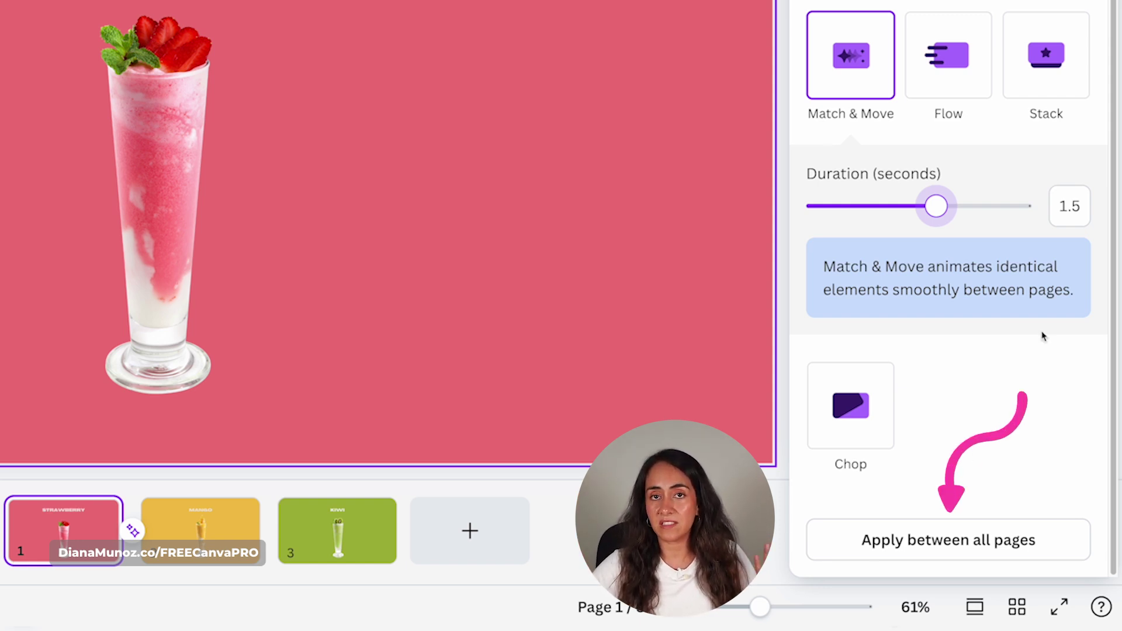
click(965, 542)
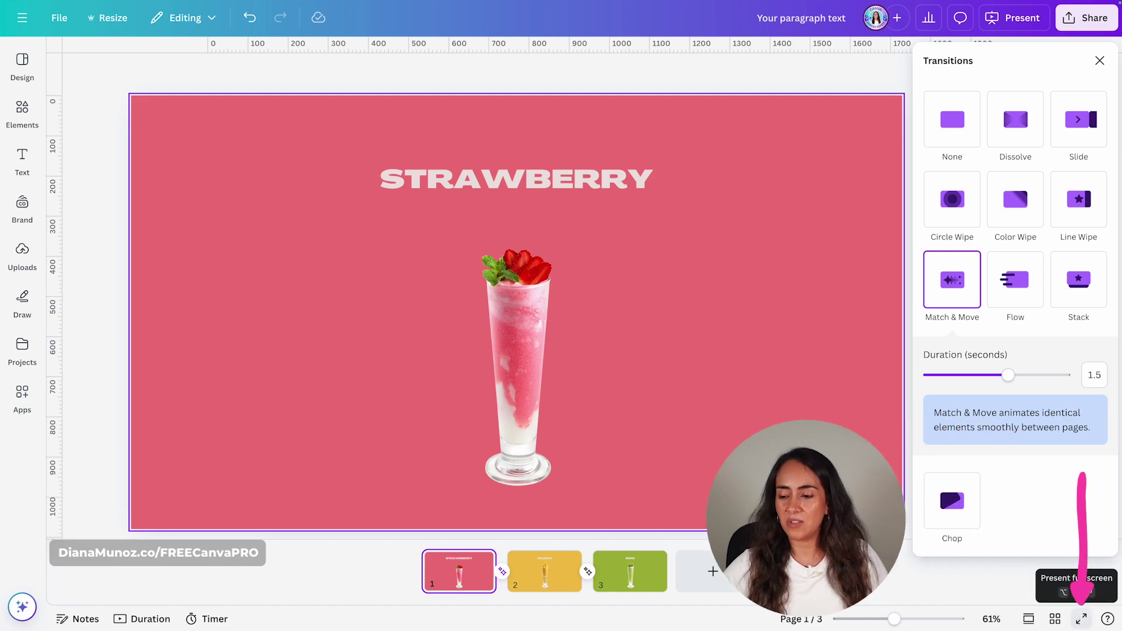
- Present the slides in full screen and advance through them to preview the animated transitions
click(1081, 619)
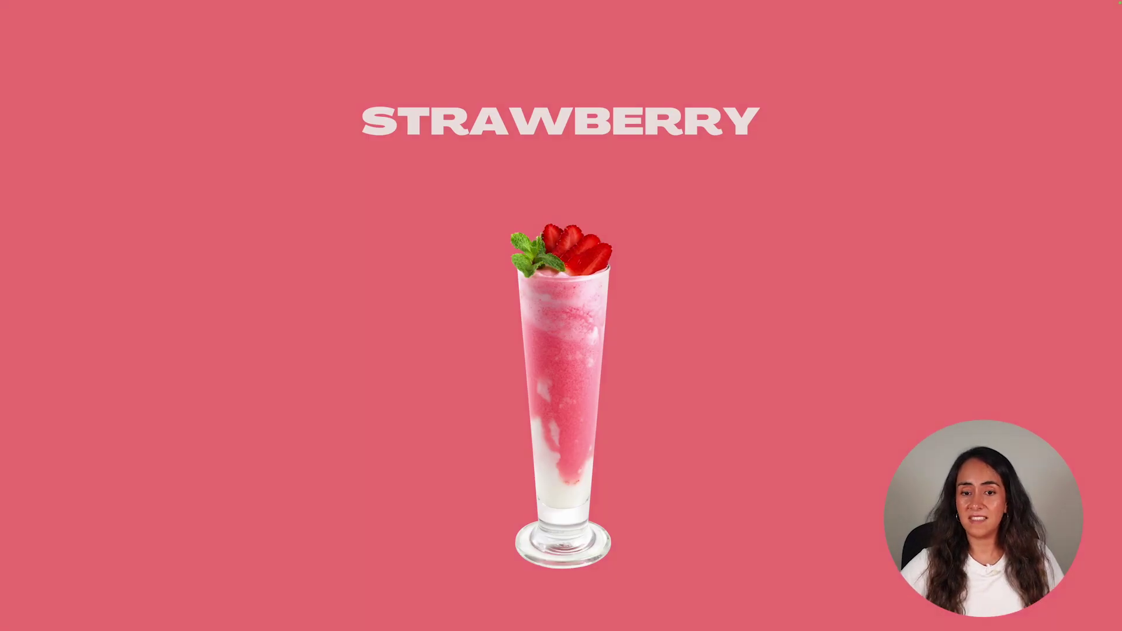
key(Right)
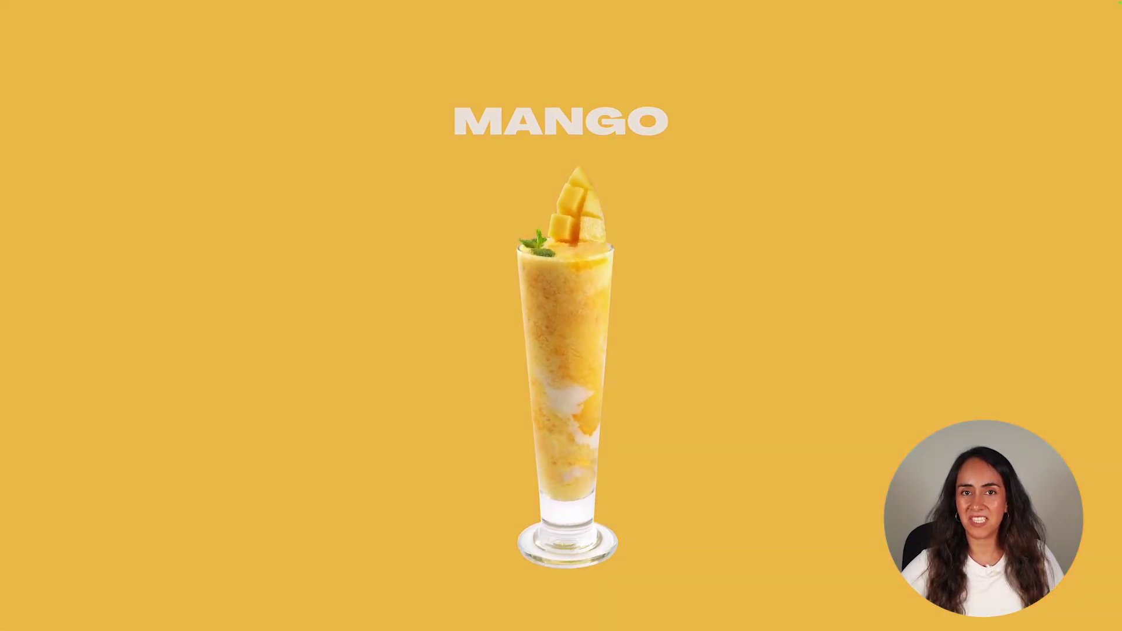
key(Right)
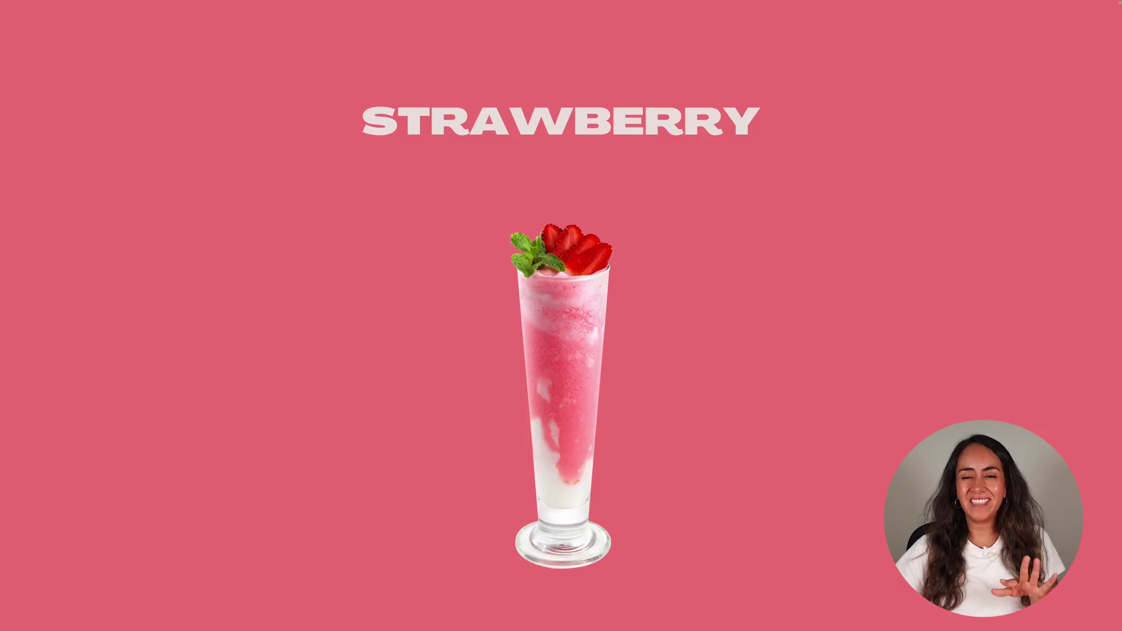
key(Right)
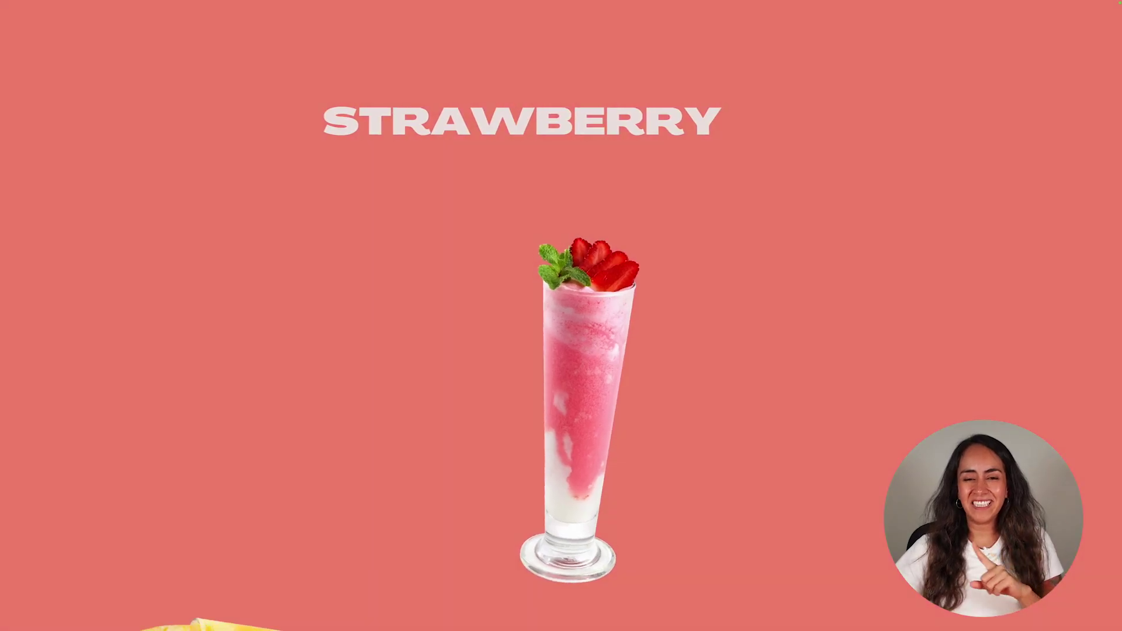